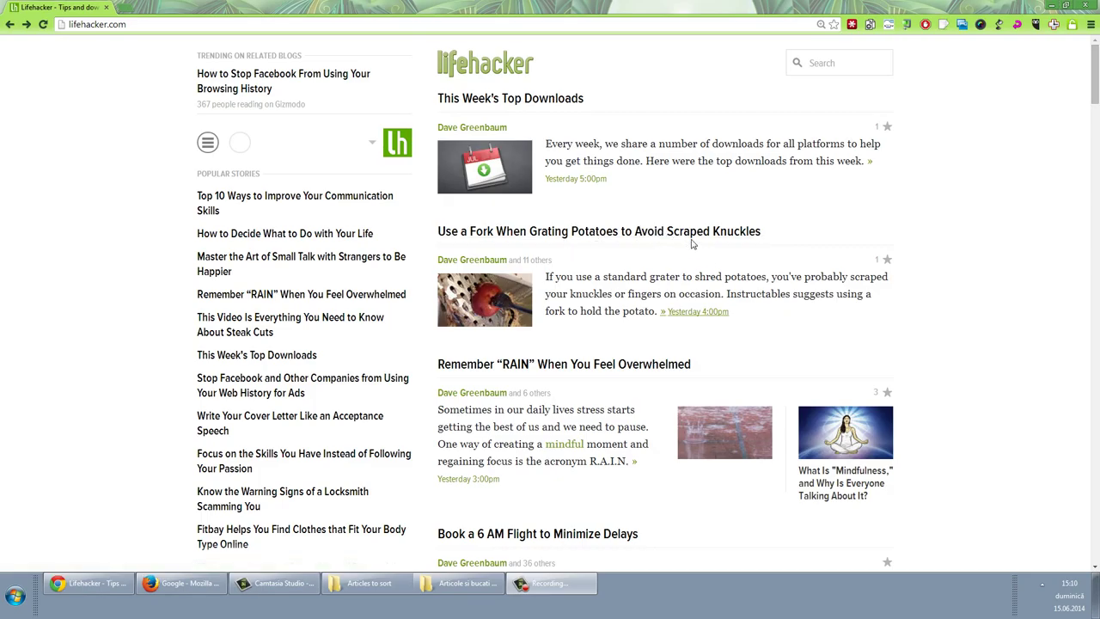
- Open the Lifehacker article 'Remember "RAIN" When You Feel Overwhelmed' from the homepage
{"action": "left_click", "coordinate": [578, 367]}
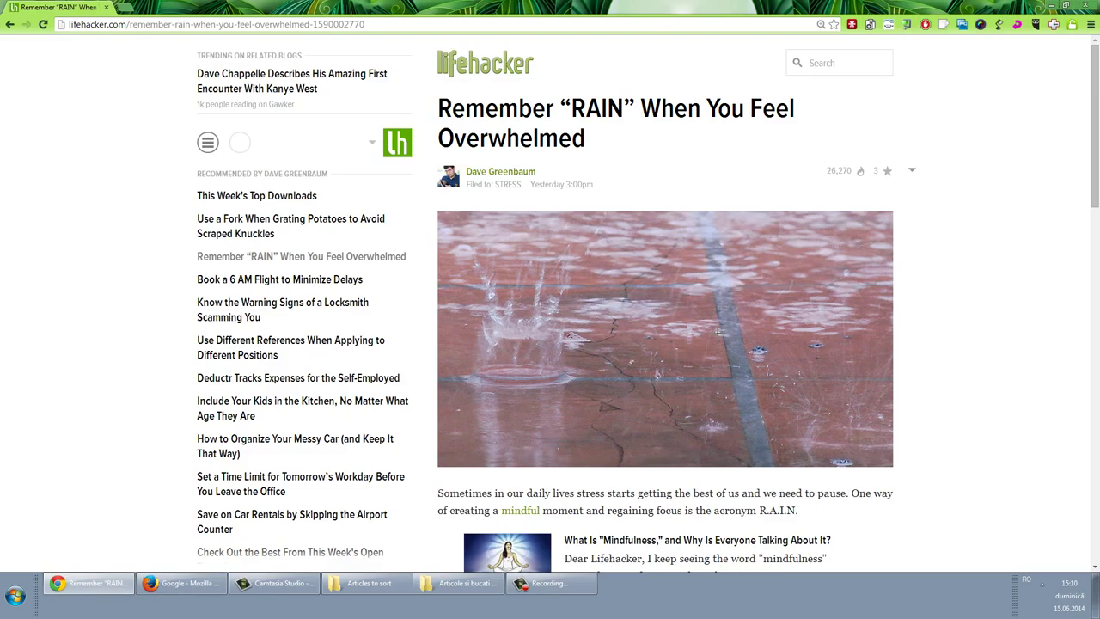
- Bring up the Save As dialog for the RAIN article, then cancel it without saving
{"action": "key", "text": "ctrl+s"}
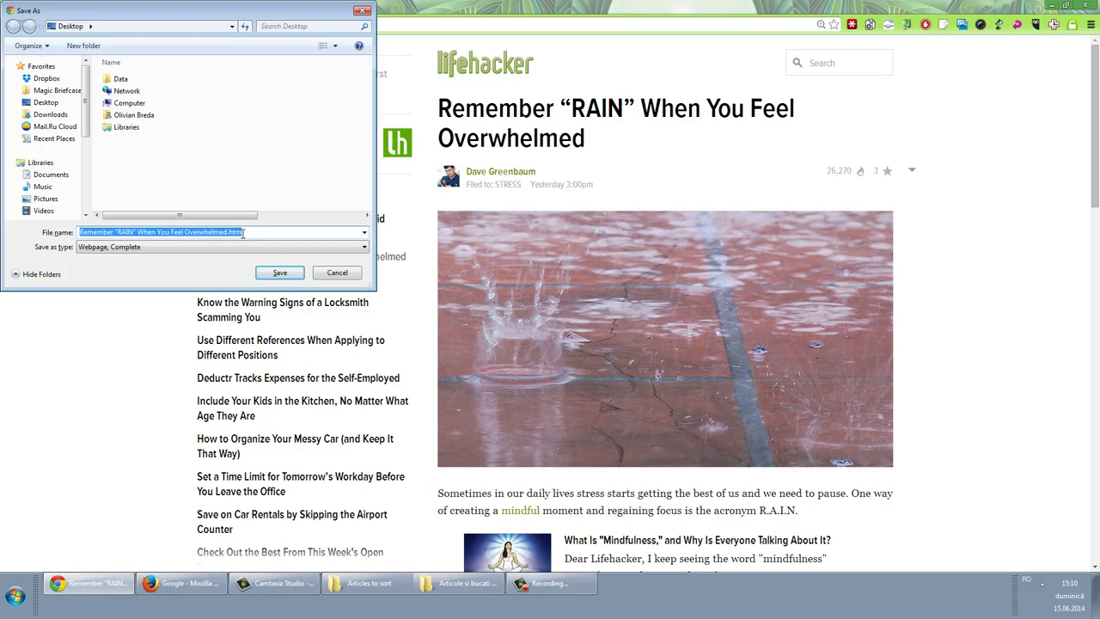
{"action": "left_click", "coordinate": [337, 274]}
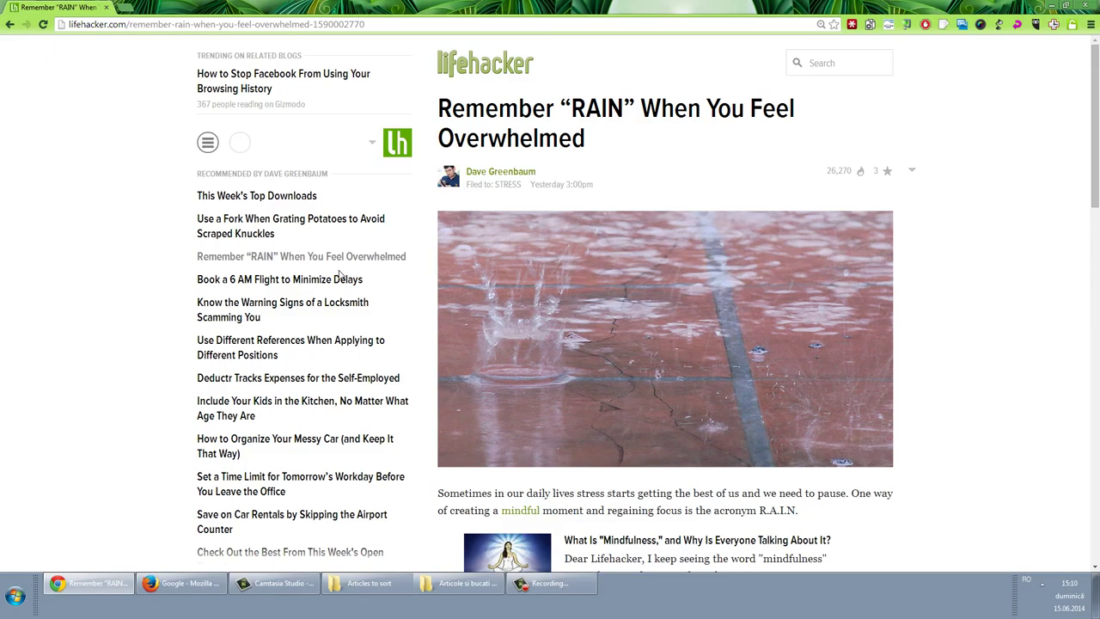
- In the 2014.01.16 Intrinsic Motivation folder, delete the loose subfolder and select the 661 KB zip
{"action": "left_click", "coordinate": [468, 585]}
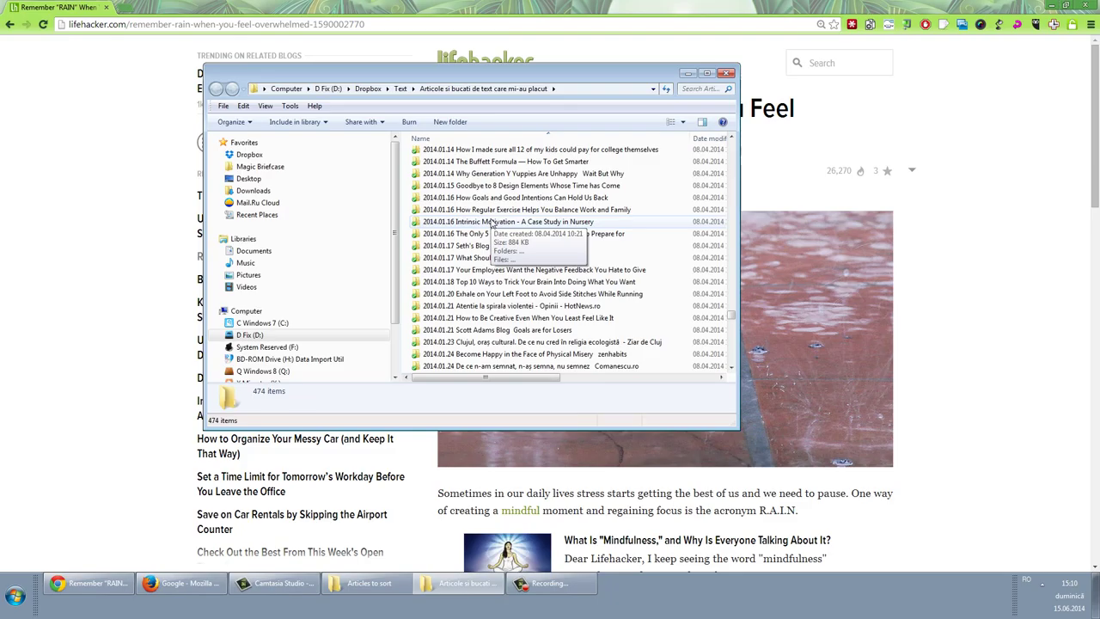
{"action": "double_click", "coordinate": [492, 222]}
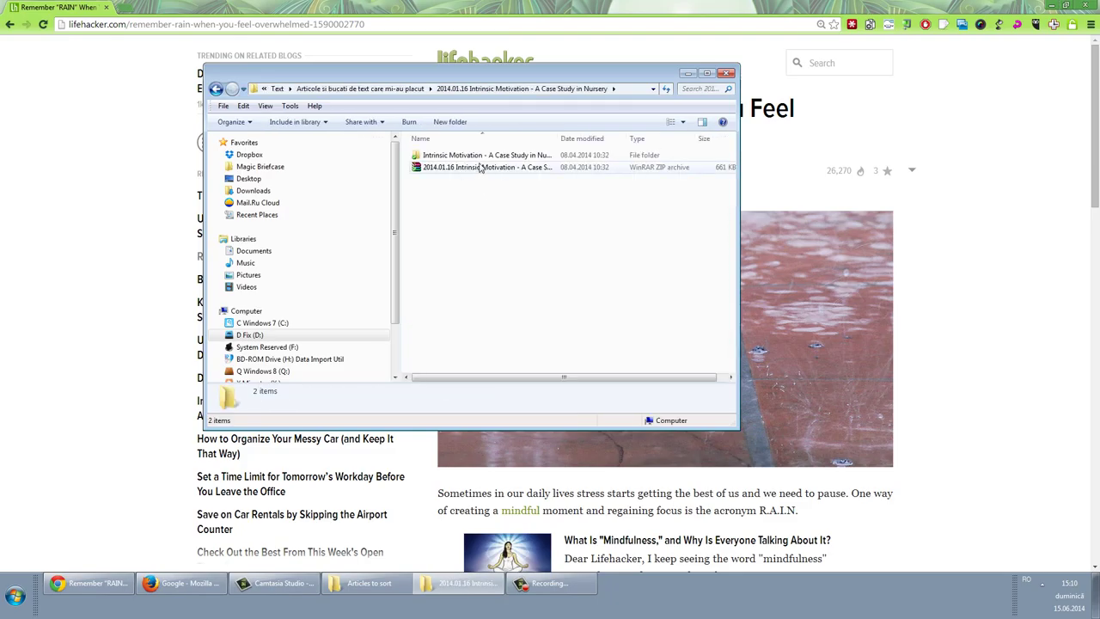
{"action": "left_click", "coordinate": [487, 157]}
{"action": "key", "text": "Delete"}
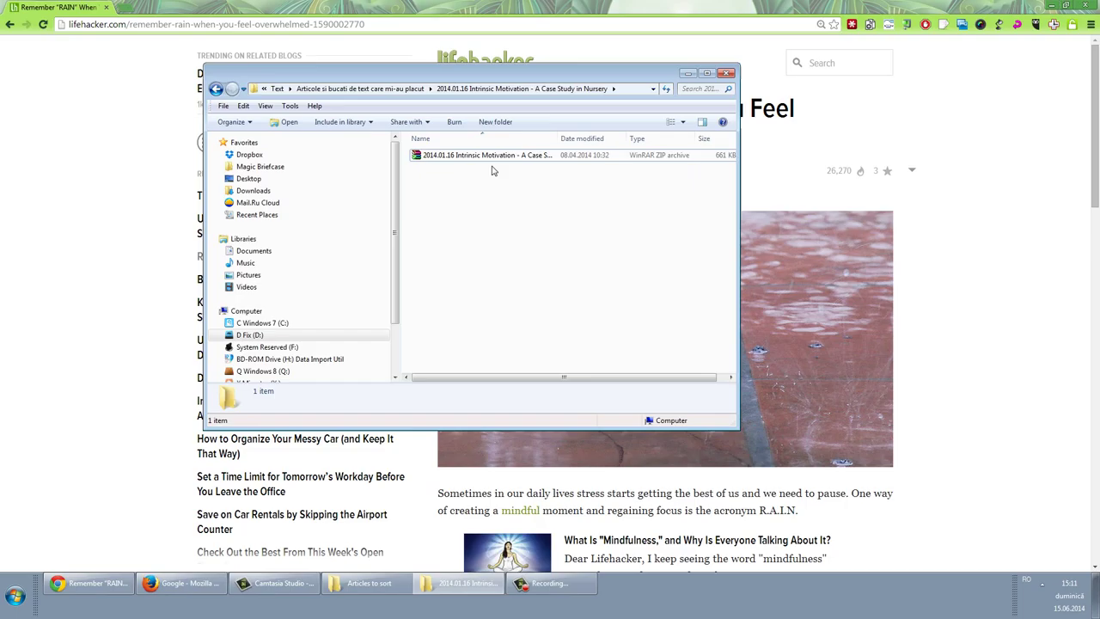
{"action": "left_click", "coordinate": [479, 158]}
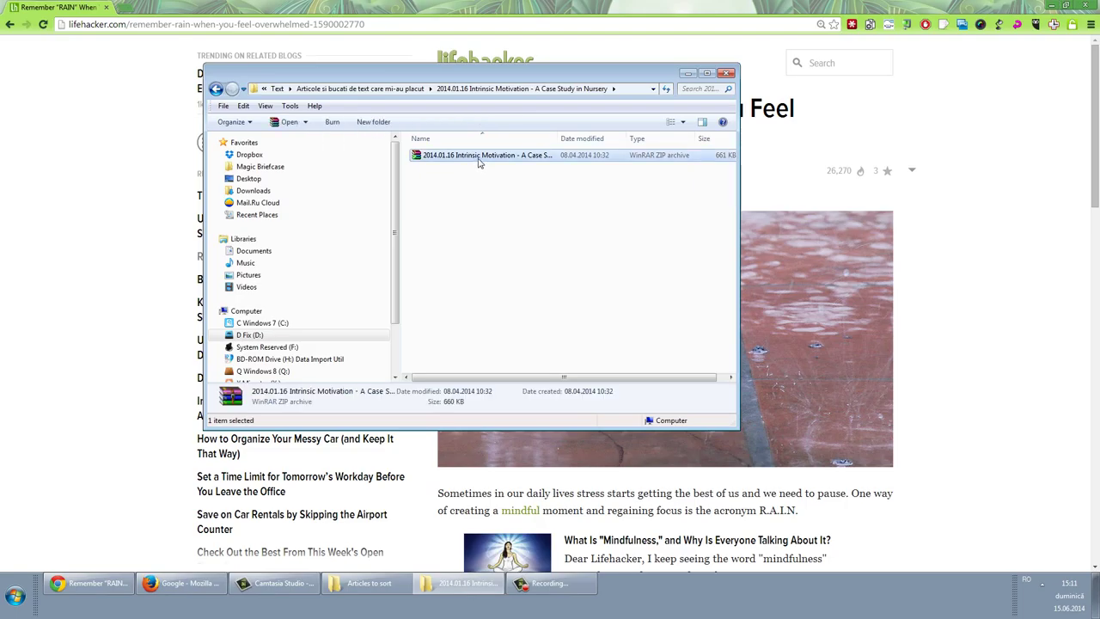
- Open the zip in WinRAR and view its saved Intrinsic Motivation .htm page in Chrome
{"action": "double_click", "coordinate": [480, 158]}
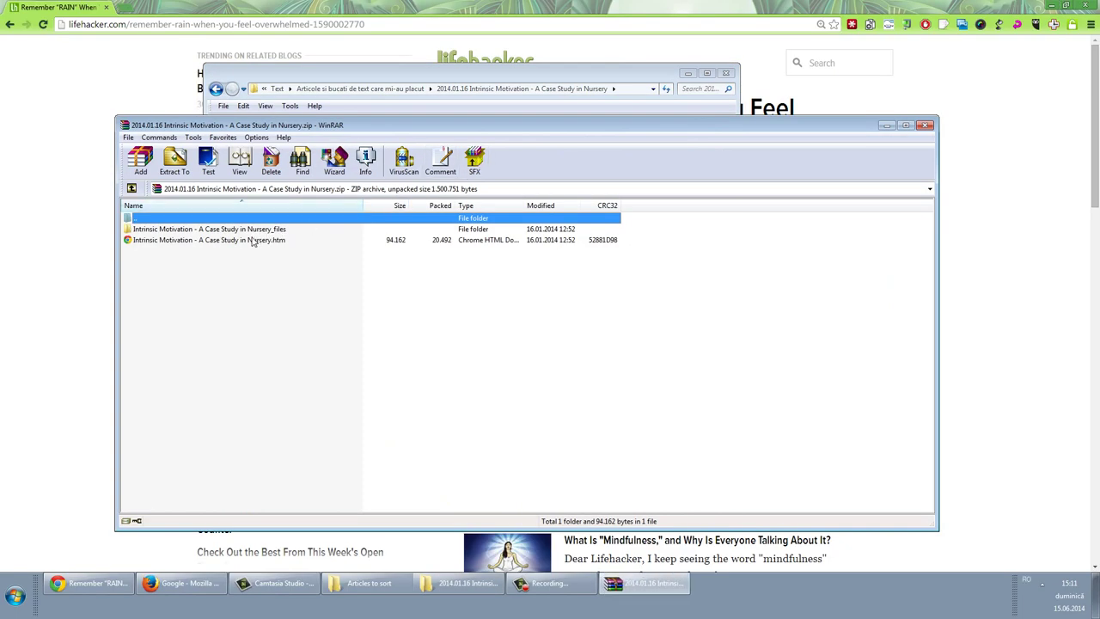
{"action": "left_click", "coordinate": [252, 241]}
{"action": "left_click", "coordinate": [258, 229]}
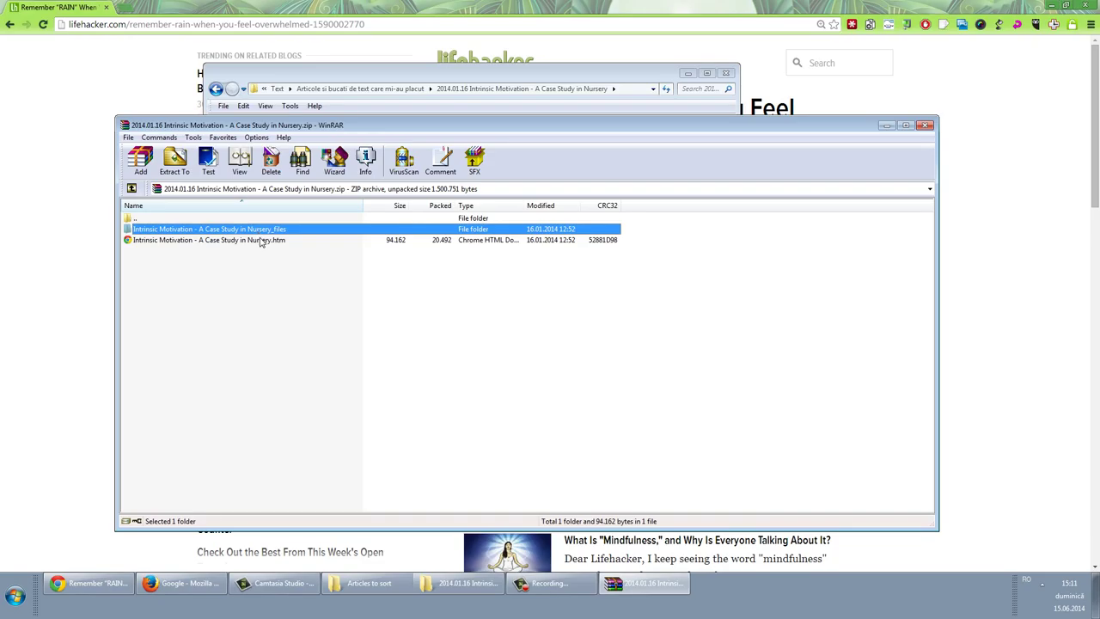
{"action": "double_click", "coordinate": [260, 241]}
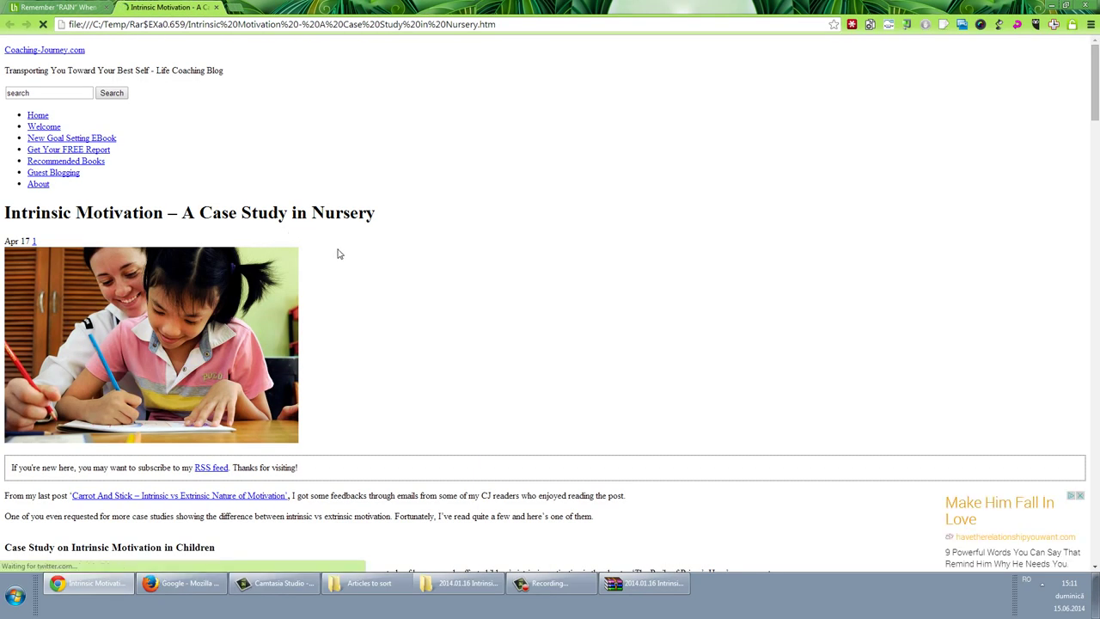
{"action": "scroll", "coordinate": [346, 246], "scroll_direction": "down", "scroll_amount": 4}
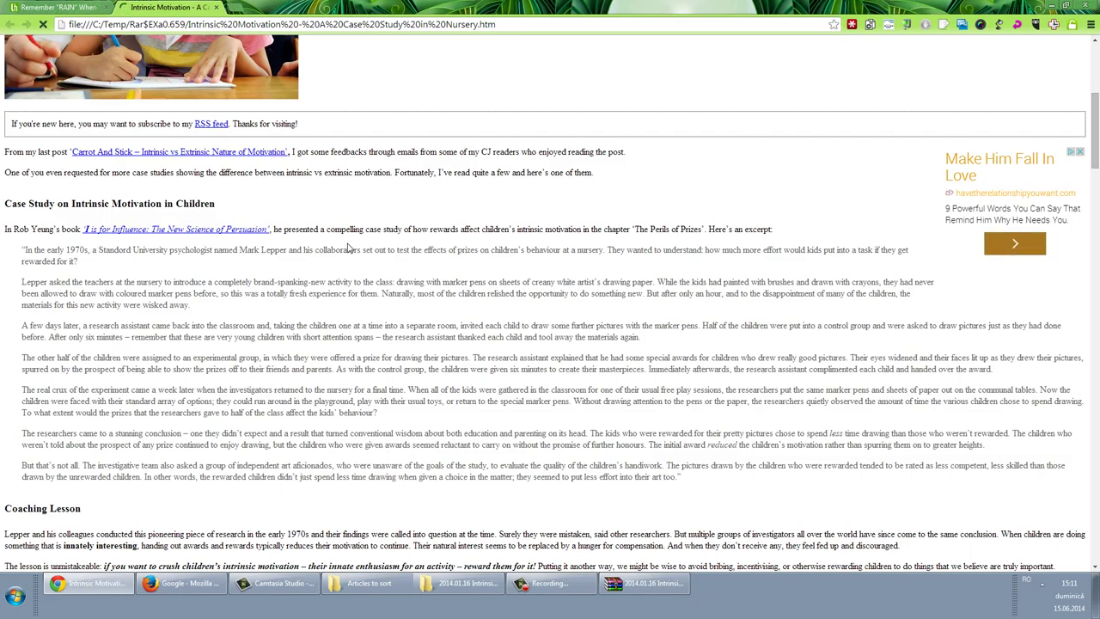
{"action": "scroll", "coordinate": [349, 248], "scroll_direction": "up", "scroll_amount": 2}
{"action": "scroll", "coordinate": [348, 248], "scroll_direction": "up", "scroll_amount": 1}
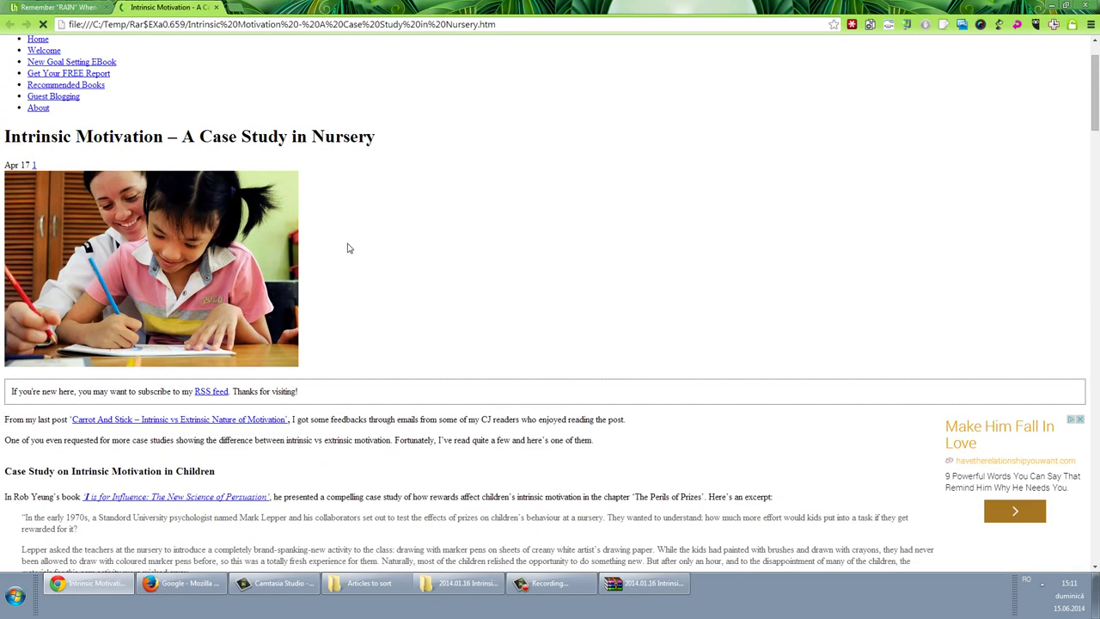
- Close the archived page's Chrome tab and WinRAR, and return to the Intrinsic Motivation folder
{"action": "left_click", "coordinate": [216, 6]}
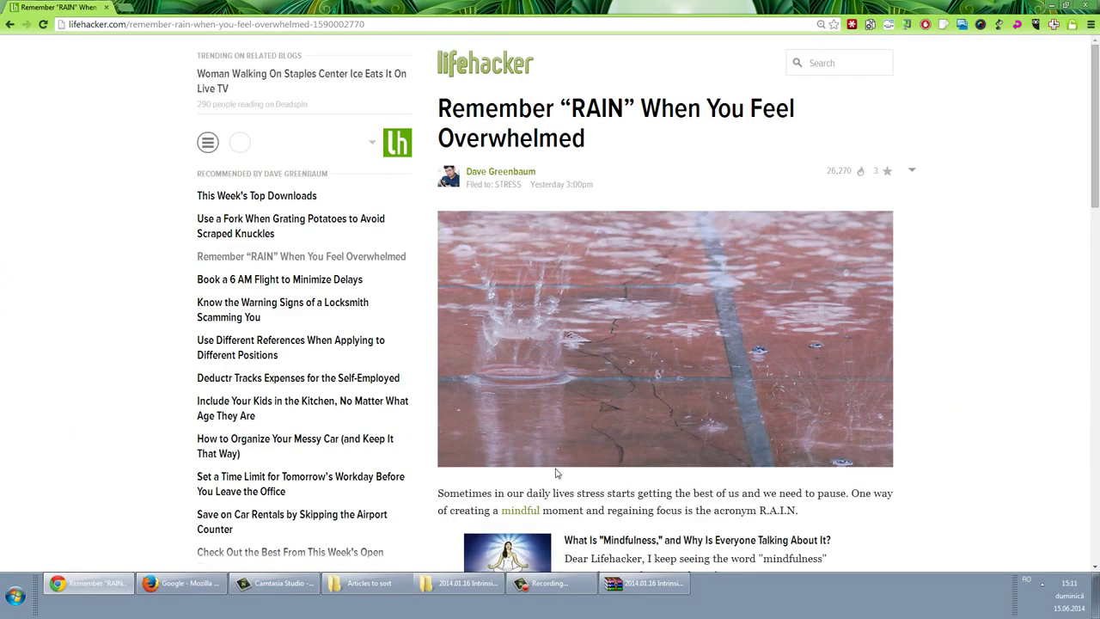
{"action": "left_click", "coordinate": [686, 593]}
{"action": "right_click", "coordinate": [686, 593]}
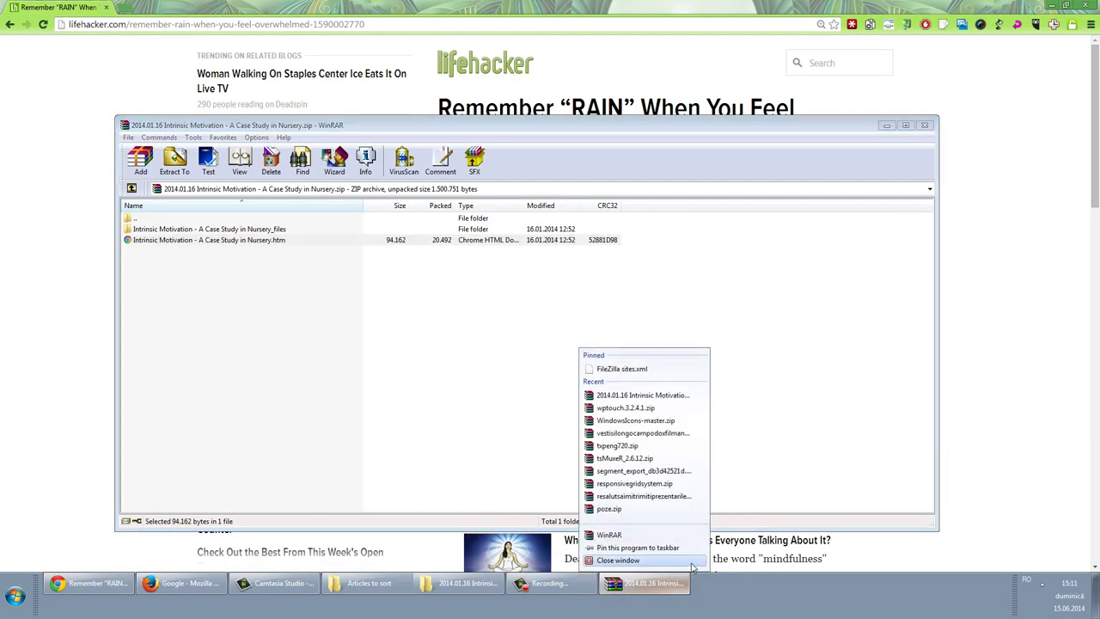
{"action": "left_click", "coordinate": [690, 566]}
{"action": "left_click", "coordinate": [472, 584]}
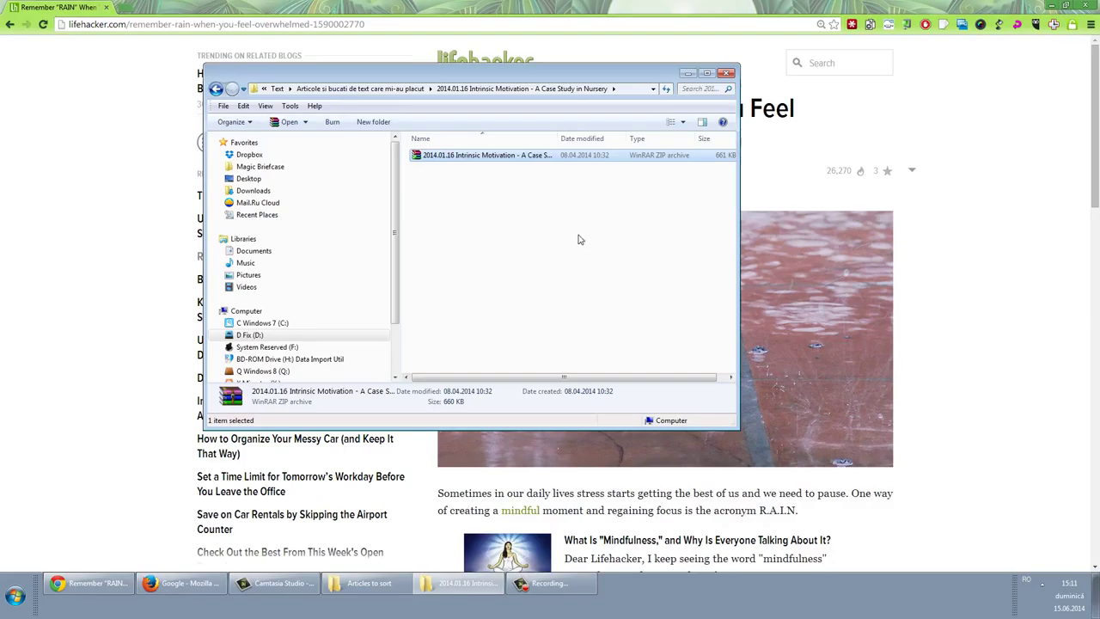
- Reopen the zip and look through the jpg images in its Nursery_files folder
{"action": "double_click", "coordinate": [503, 157]}
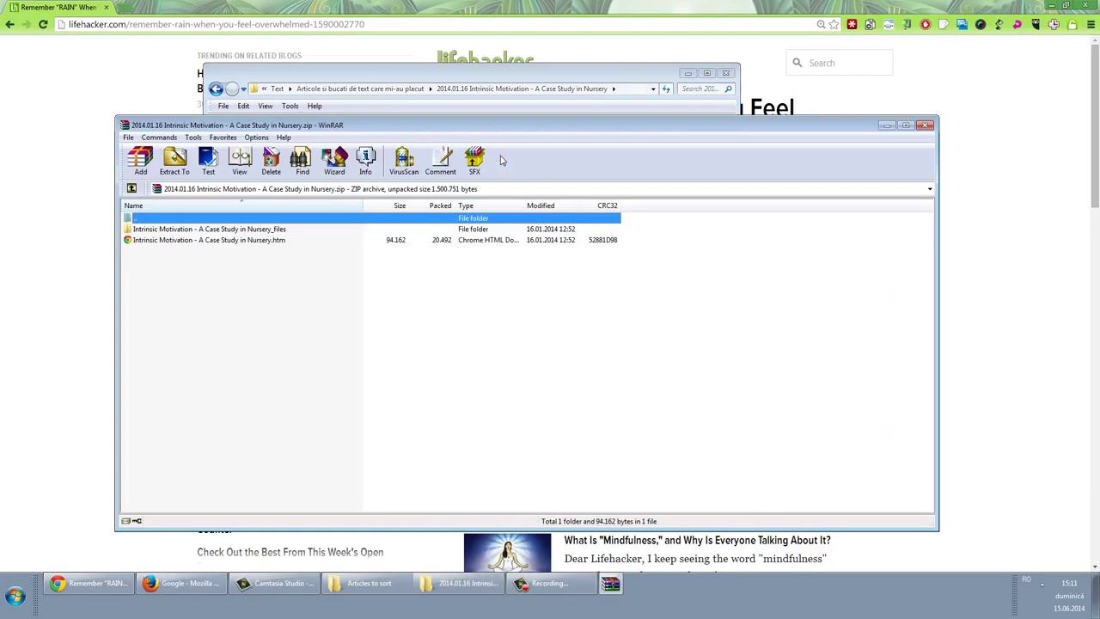
{"action": "double_click", "coordinate": [289, 230]}
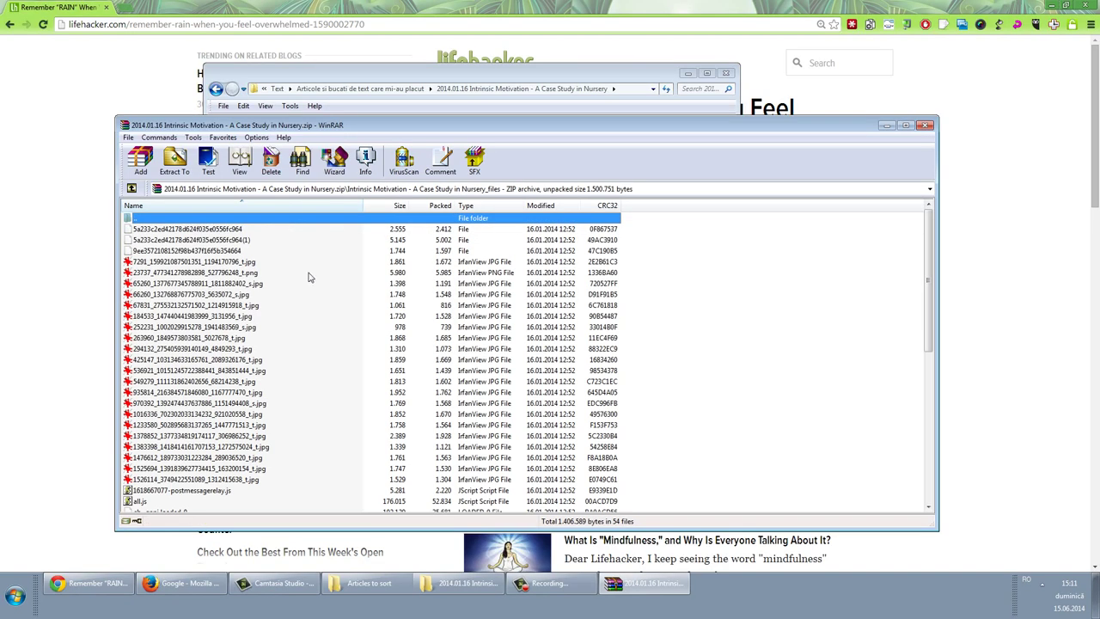
{"action": "left_click", "coordinate": [331, 305]}
{"action": "scroll", "coordinate": [347, 373], "scroll_direction": "down", "scroll_amount": 9}
{"action": "scroll", "coordinate": [241, 361], "scroll_direction": "up", "scroll_amount": 9}
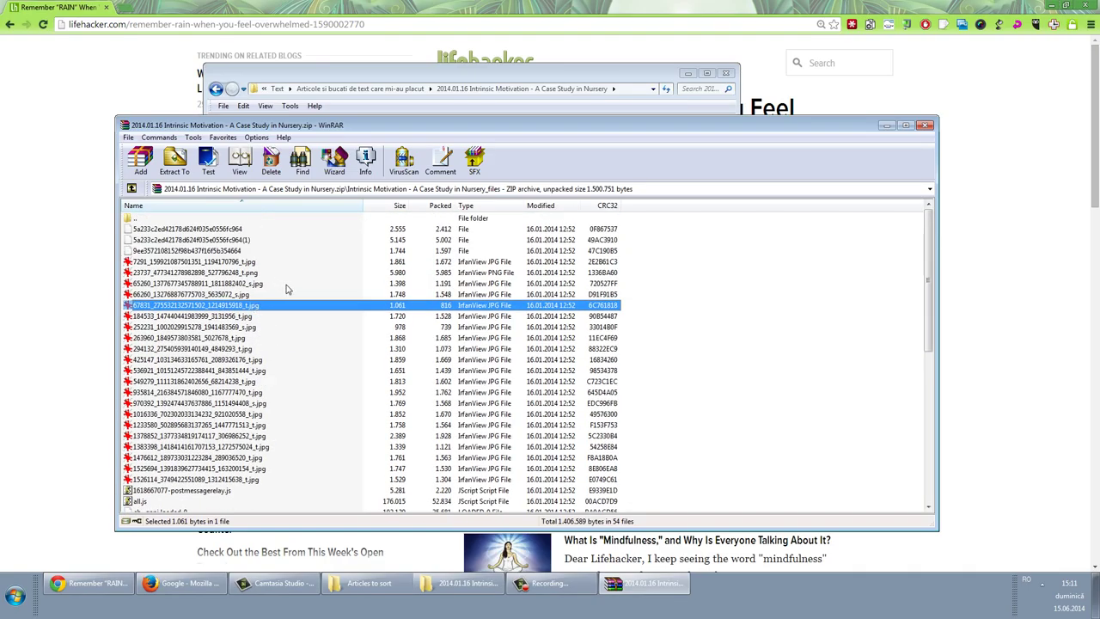
{"action": "left_click", "coordinate": [255, 348]}
{"action": "left_click", "coordinate": [262, 371]}
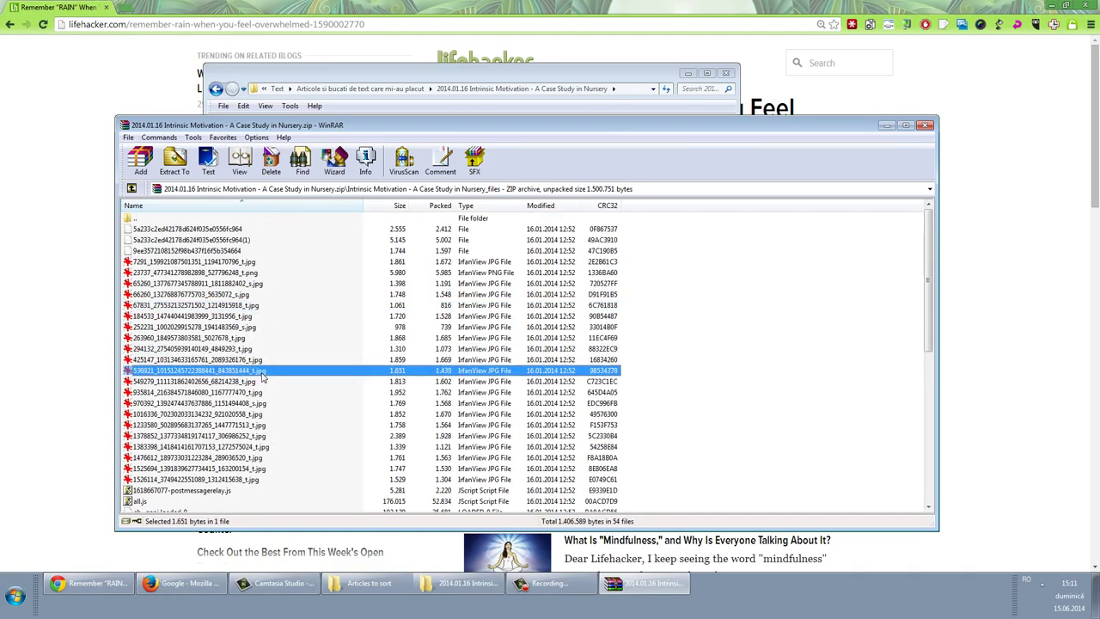
{"action": "left_click", "coordinate": [925, 126]}
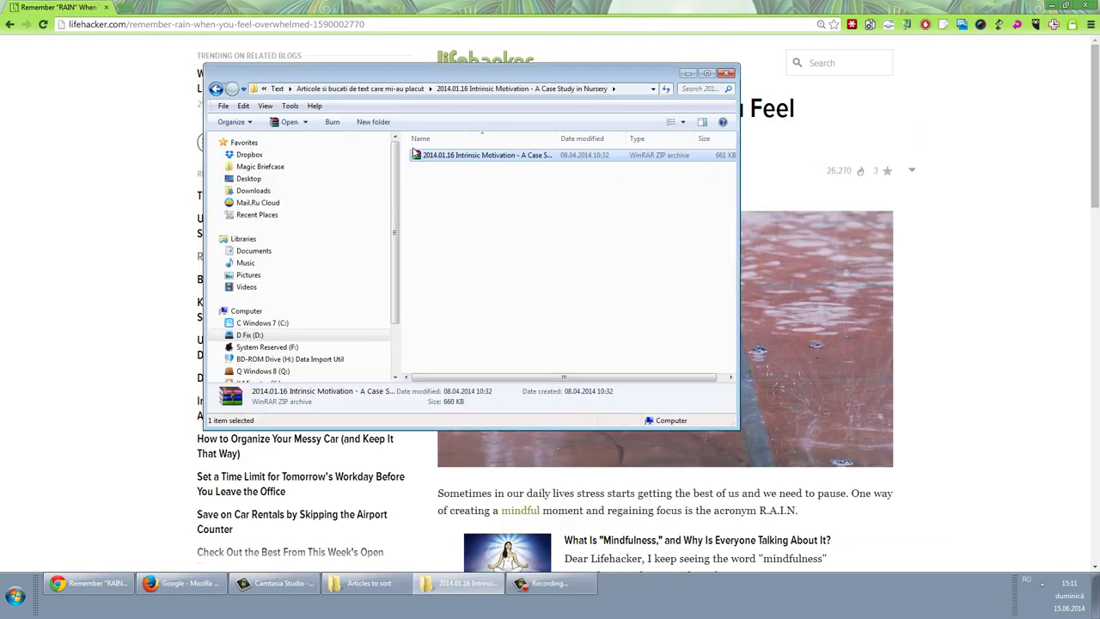
{"action": "left_click", "coordinate": [624, 89]}
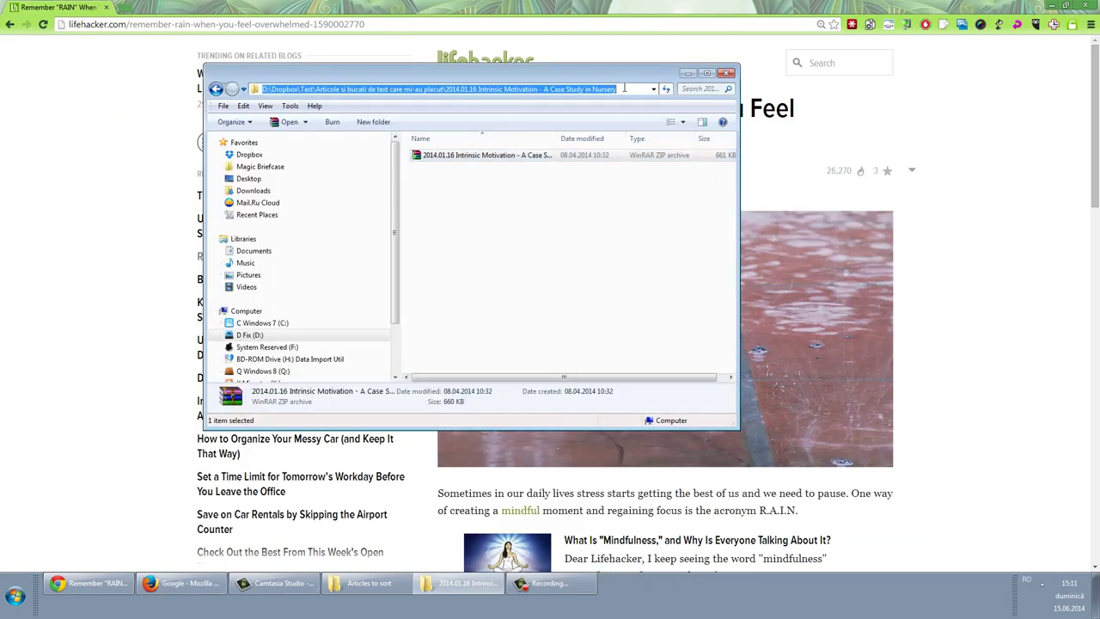
{"action": "right_click", "coordinate": [480, 154]}
{"action": "left_click", "coordinate": [530, 189]}
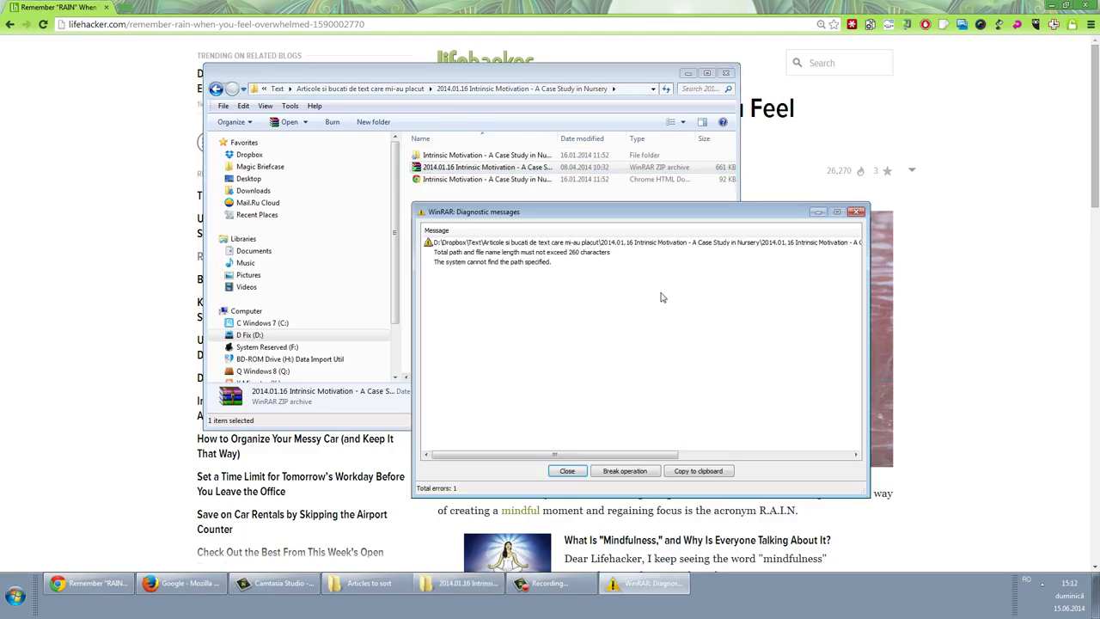
{"action": "left_click", "coordinate": [568, 471]}
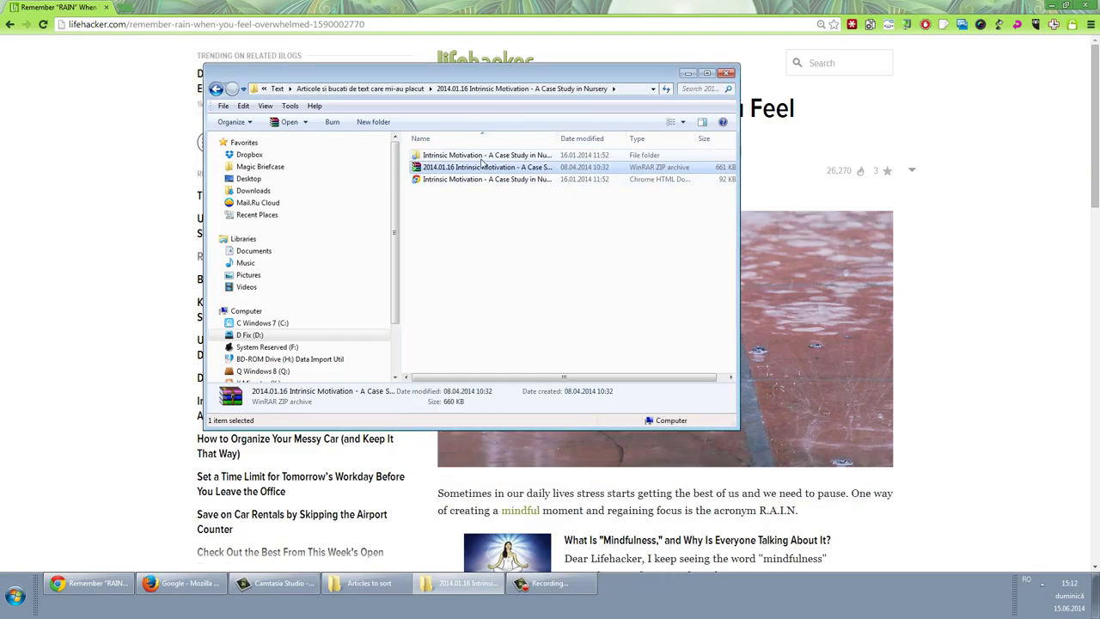
{"action": "key", "text": "ctrl+a"}
{"action": "left_click", "coordinate": [482, 169], "text": "ctrl"}
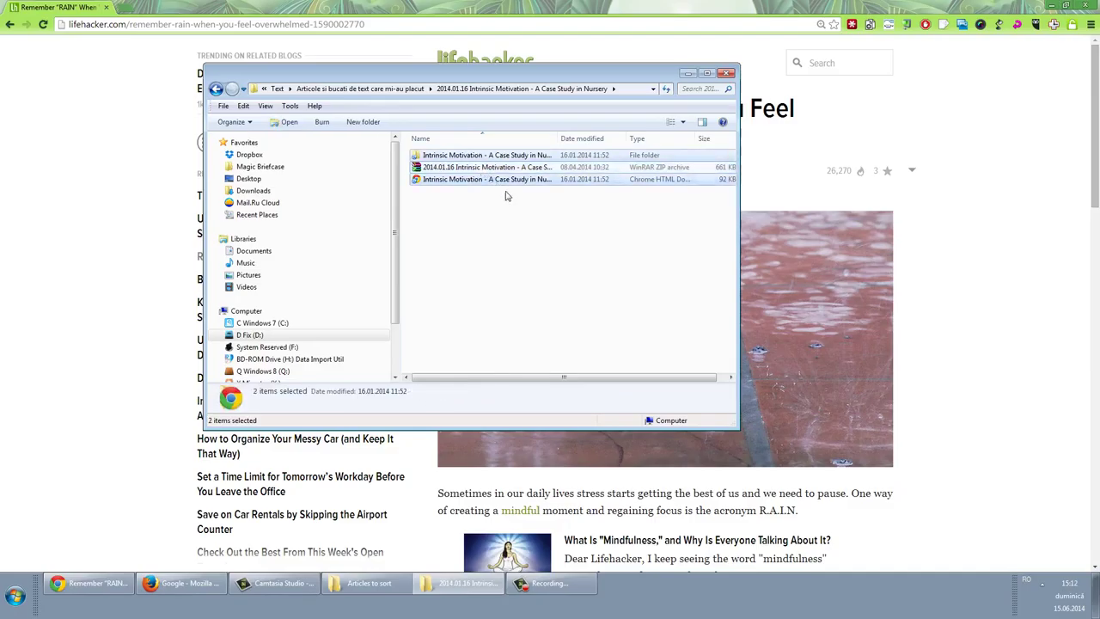
{"action": "key", "text": "Delete"}
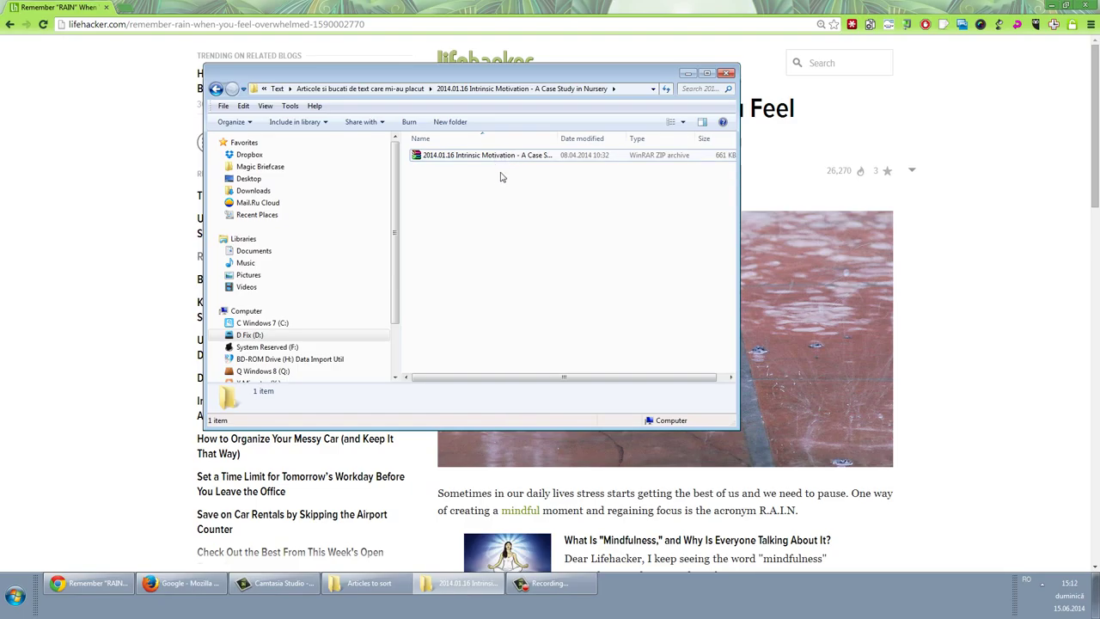
{"action": "double_click", "coordinate": [508, 158]}
{"action": "left_click", "coordinate": [249, 240]}
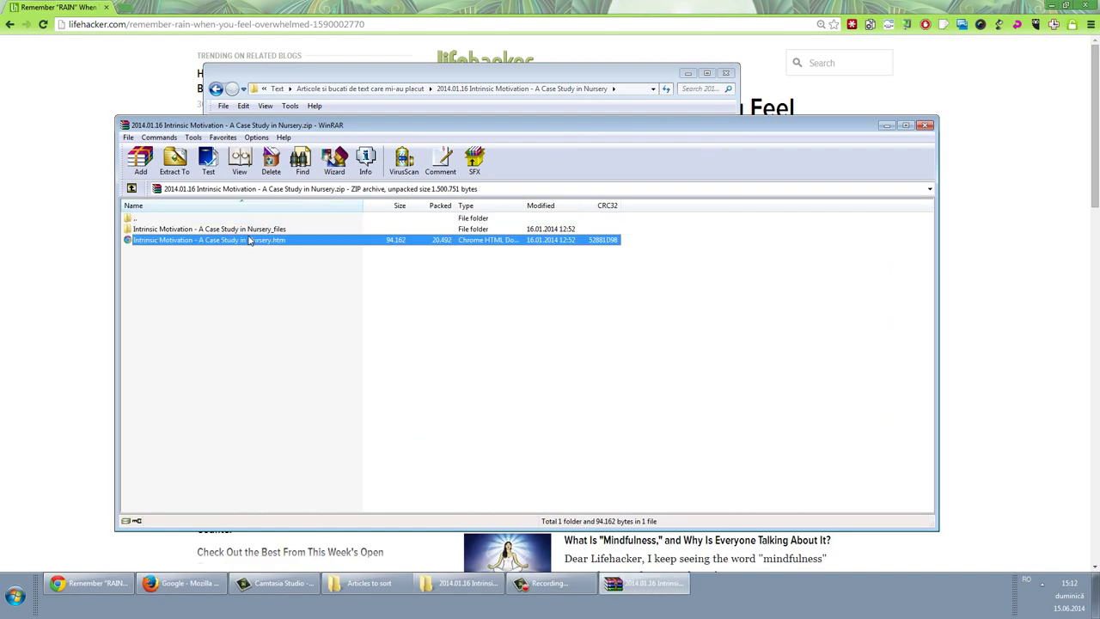
{"action": "double_click", "coordinate": [250, 240]}
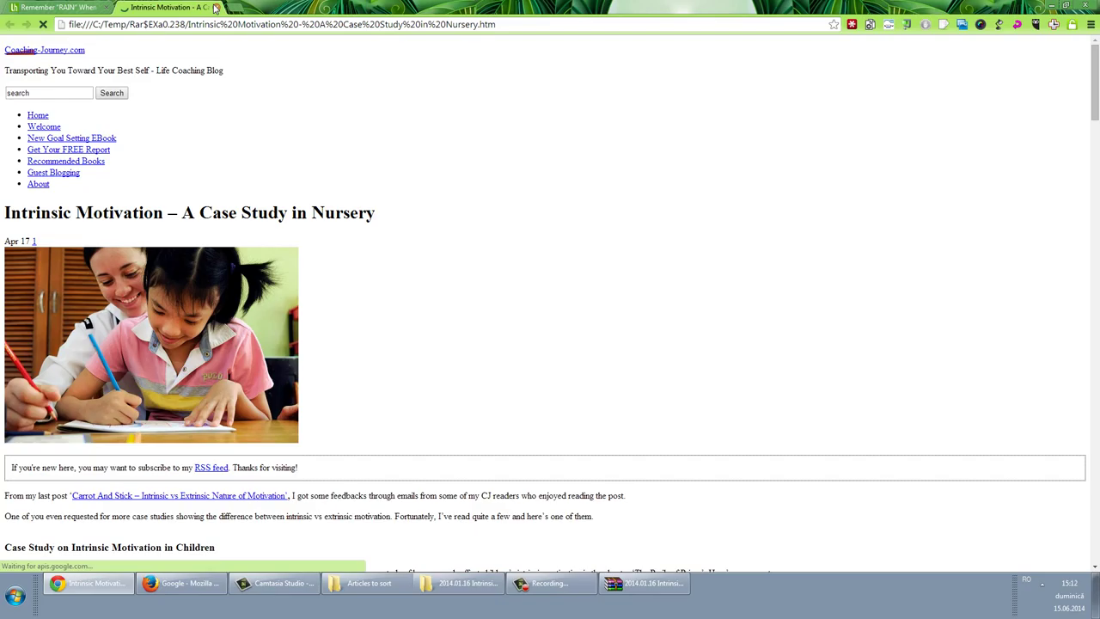
{"action": "key", "text": "ctrl+w"}
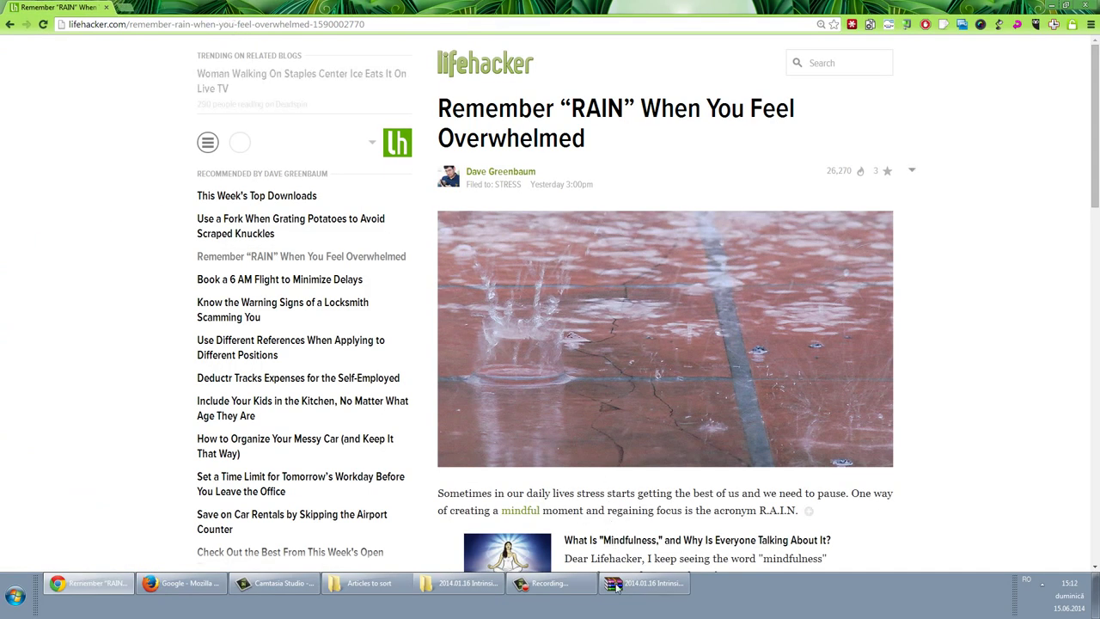
{"action": "left_click", "coordinate": [616, 586]}
{"action": "right_click", "coordinate": [616, 586]}
{"action": "left_click", "coordinate": [650, 563]}
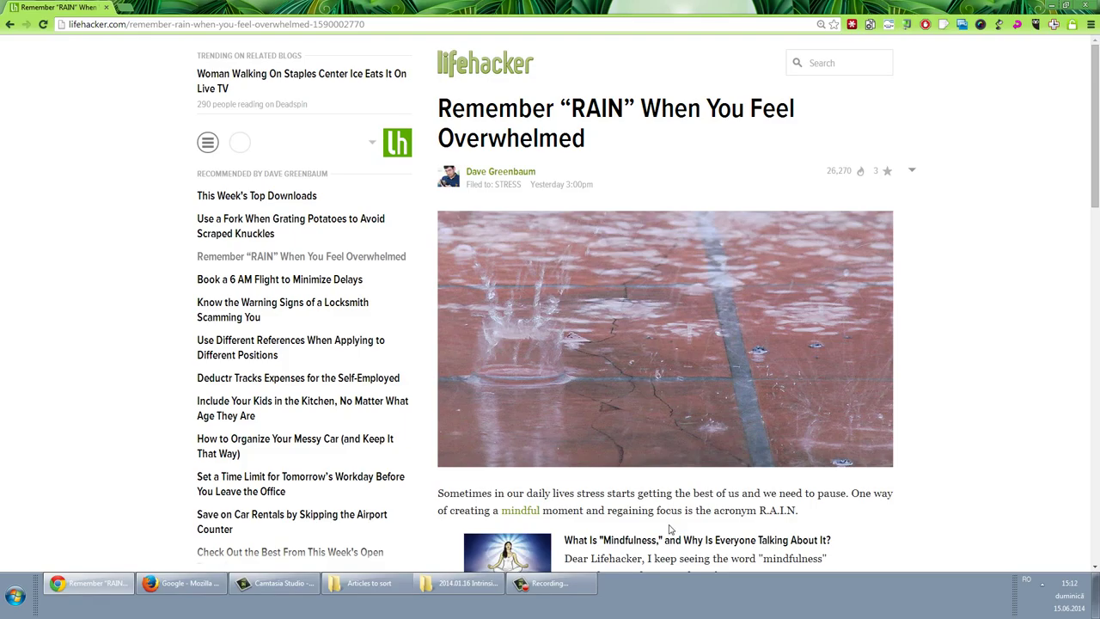
{"action": "left_click", "coordinate": [449, 588]}
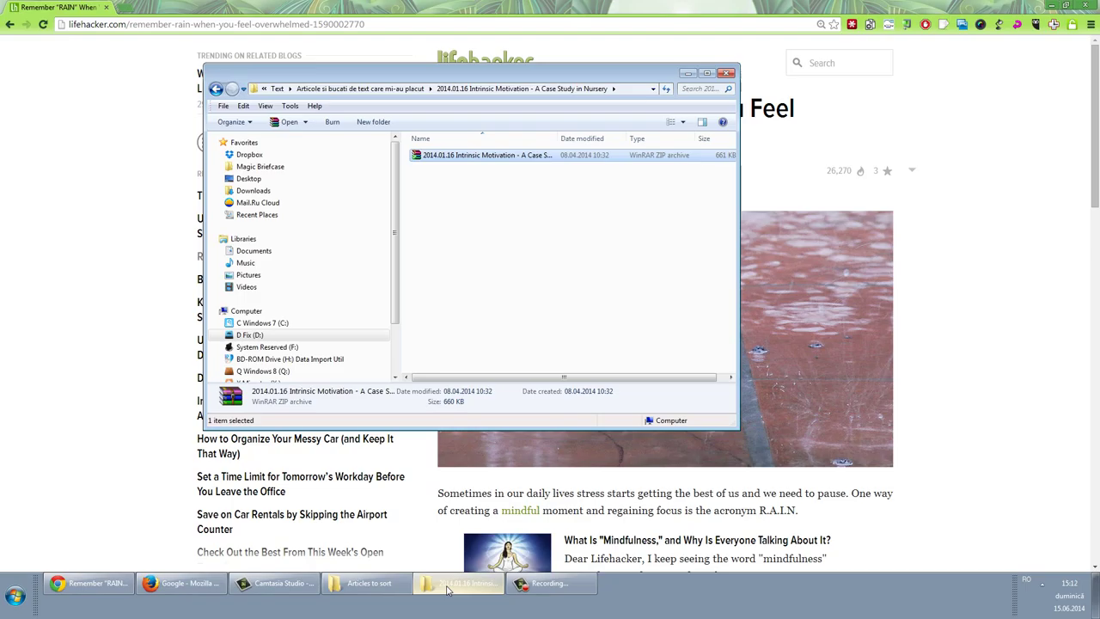
- In Articles to sort, select the 15 _files folders, then the 14 .htm pages, and clear
{"action": "left_click", "coordinate": [396, 585]}
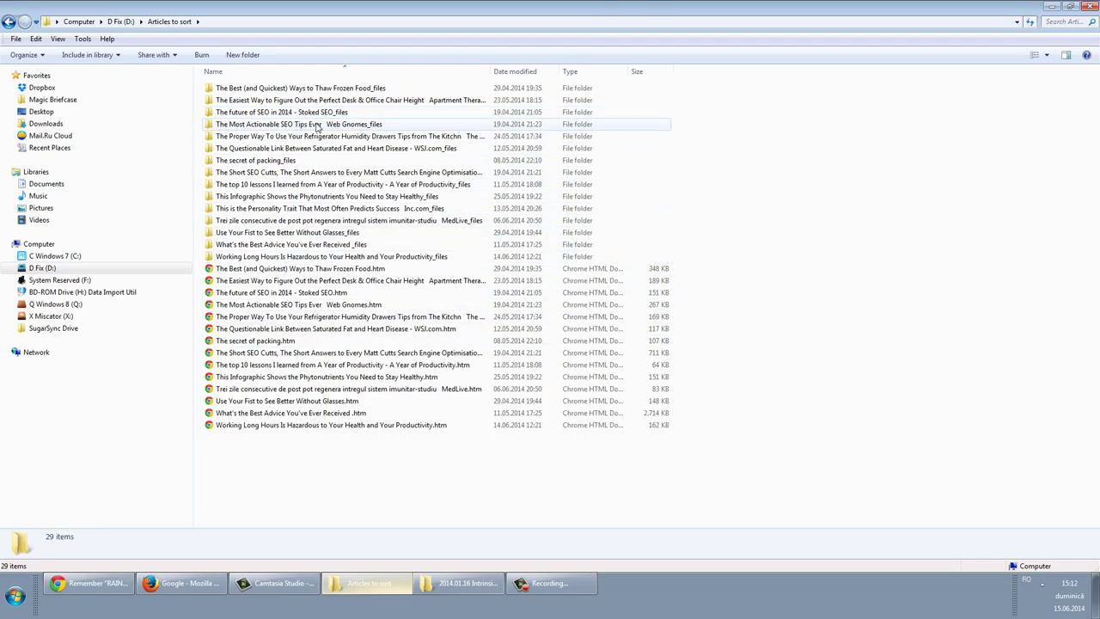
{"action": "left_click", "coordinate": [283, 87]}
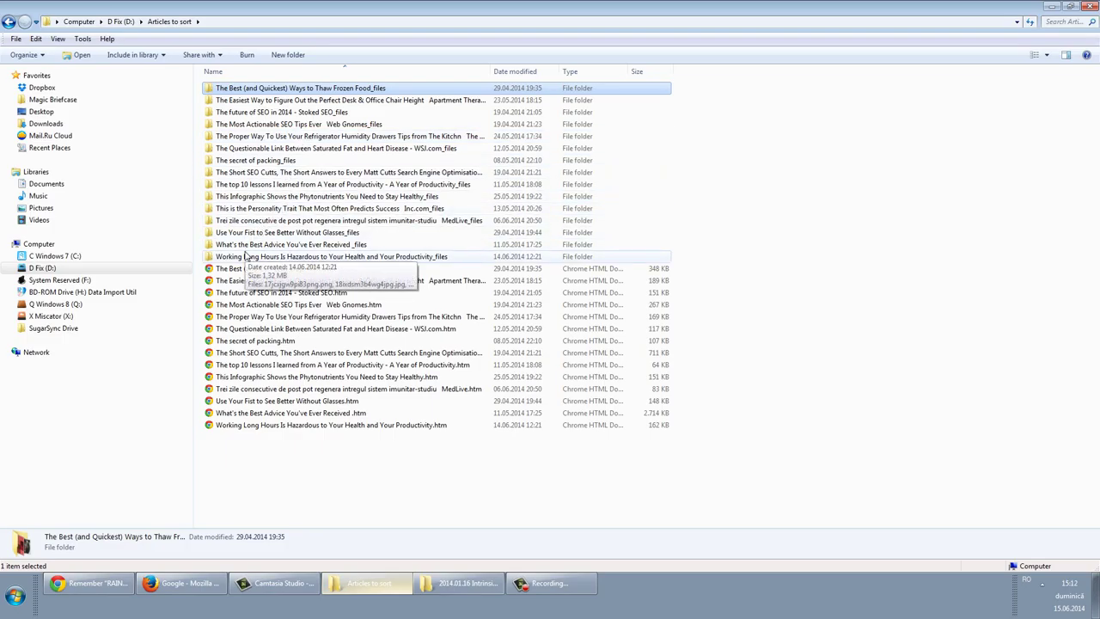
{"action": "left_click", "coordinate": [243, 269], "text": "shift"}
{"action": "left_click", "coordinate": [243, 269]}
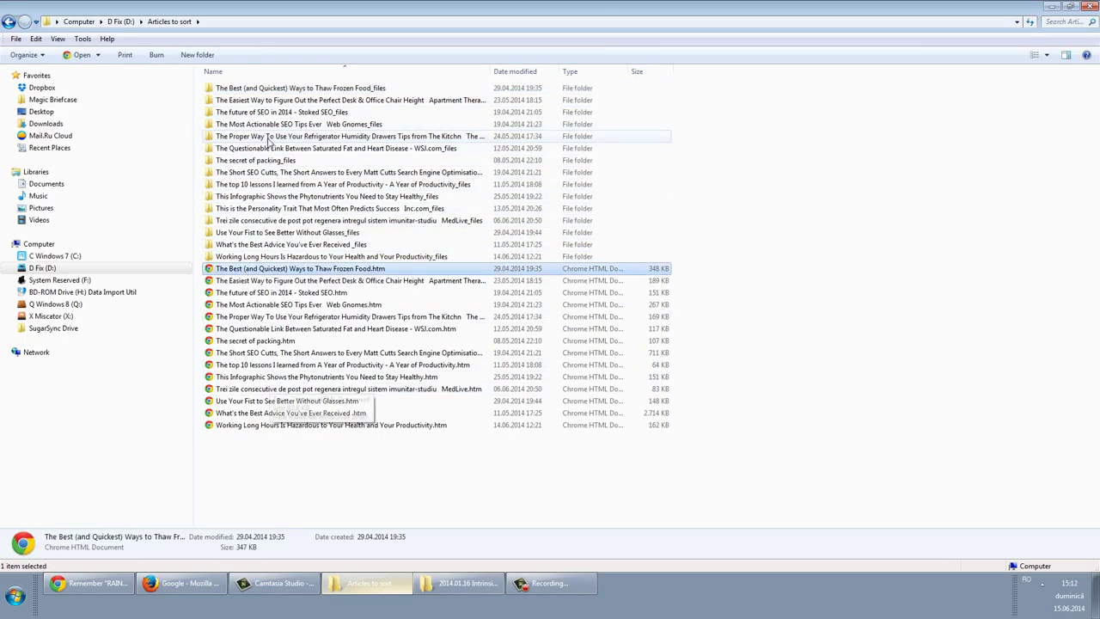
{"action": "left_click", "coordinate": [258, 88]}
{"action": "left_click", "coordinate": [264, 257], "text": "shift"}
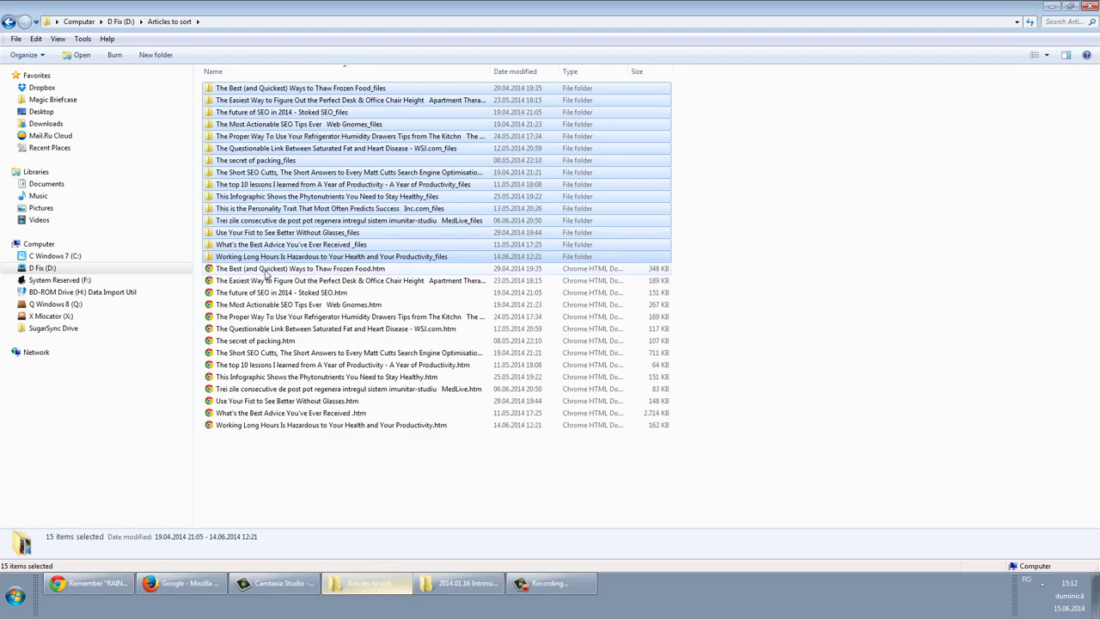
{"action": "left_click", "coordinate": [267, 269]}
{"action": "left_click", "coordinate": [277, 425], "text": "shift"}
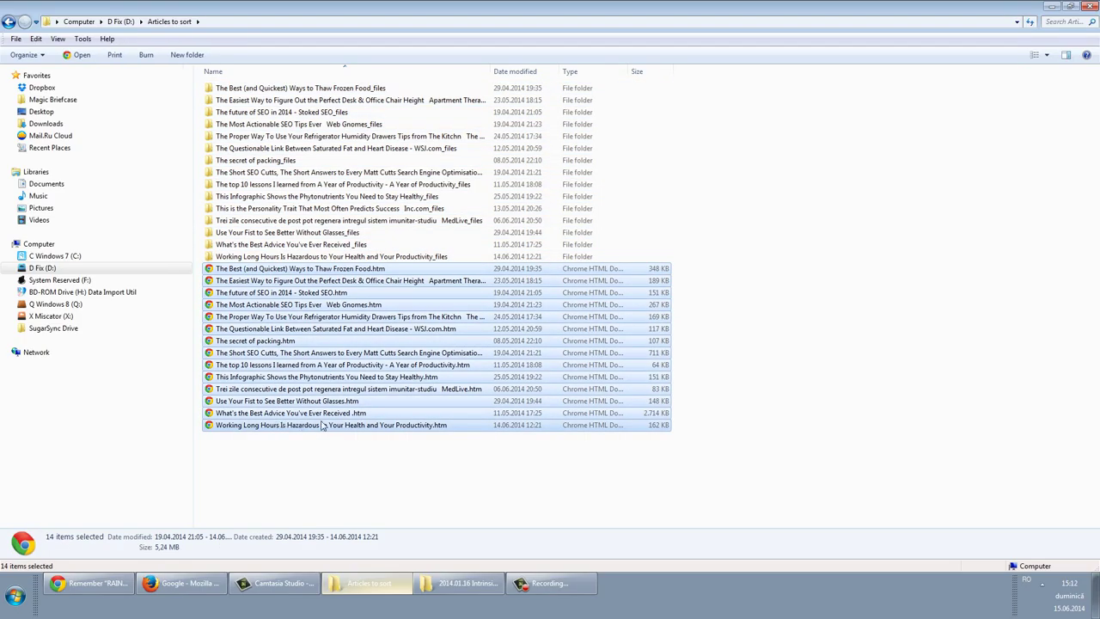
{"action": "left_click", "coordinate": [467, 457]}
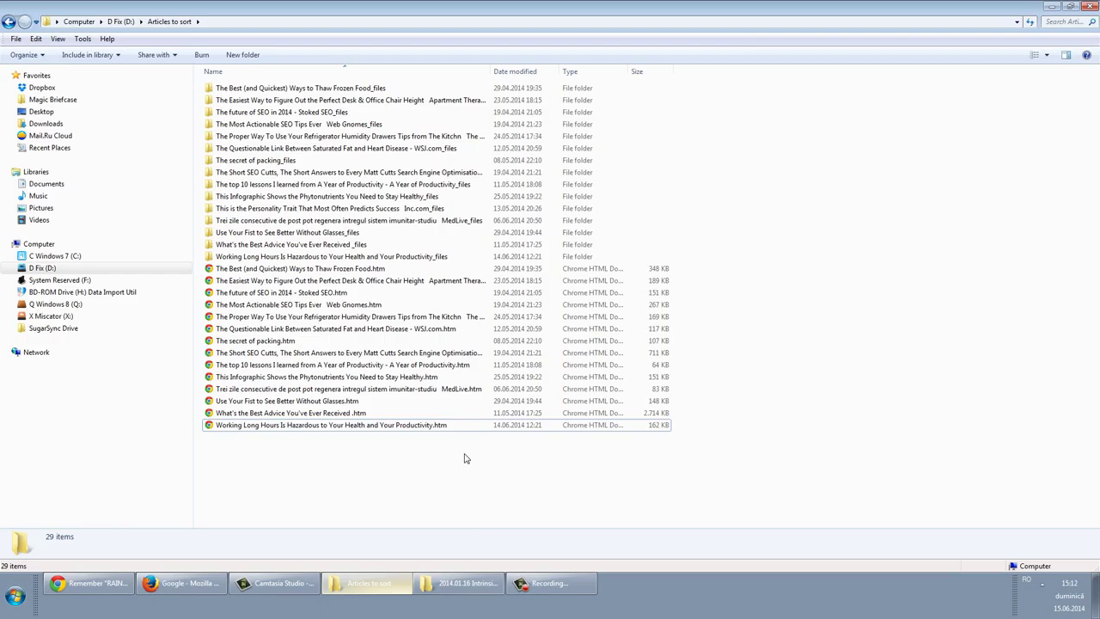
- Select all 29 items, from the first _files folder down to the last saved page
{"action": "left_click", "coordinate": [464, 583]}
{"action": "left_click", "coordinate": [832, 353]}
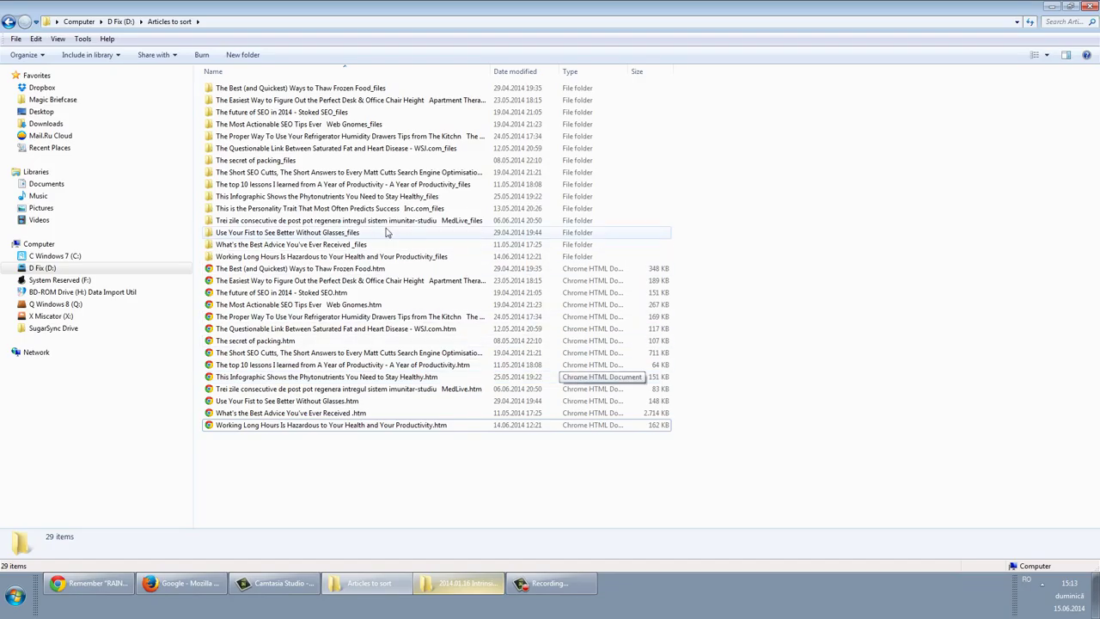
{"action": "left_click", "coordinate": [283, 176]}
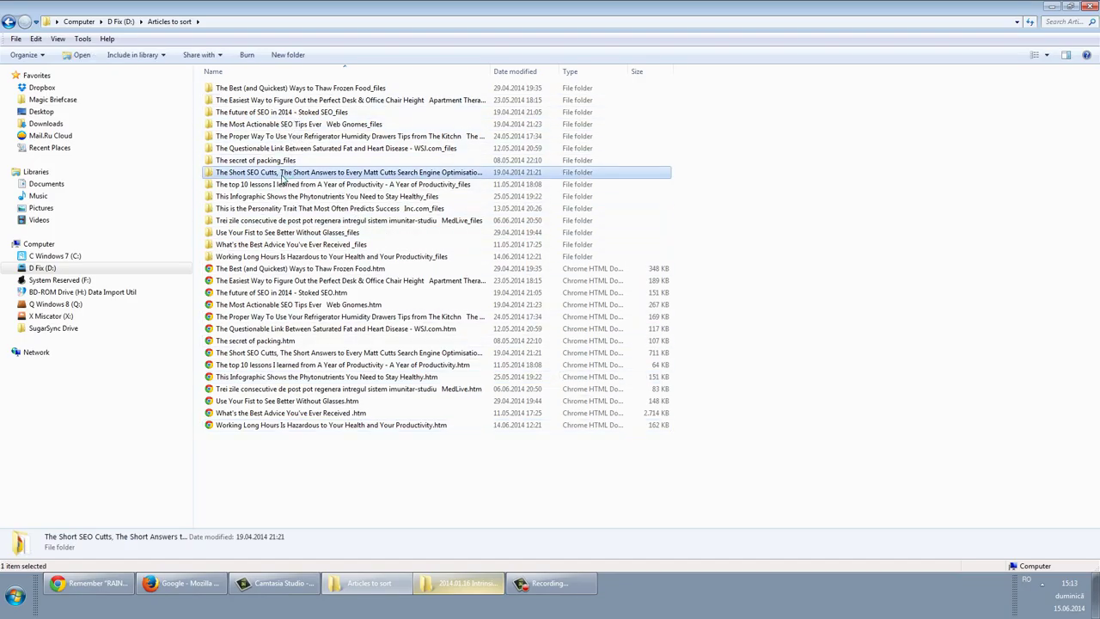
{"action": "left_click", "coordinate": [279, 257], "text": "shift"}
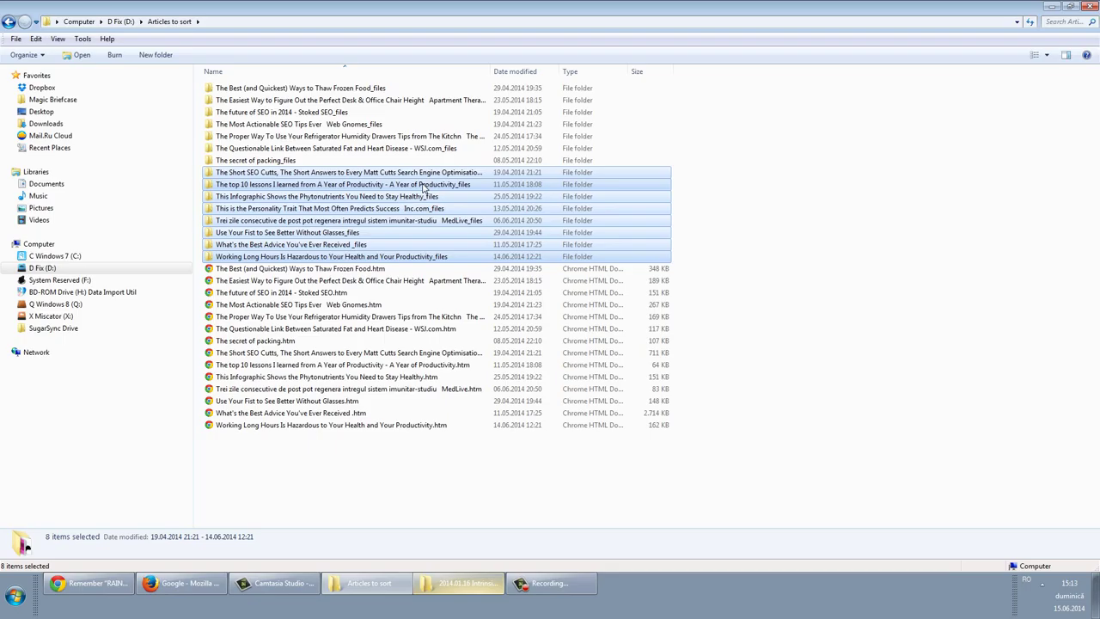
{"action": "left_click", "coordinate": [301, 89]}
{"action": "left_click", "coordinate": [290, 415], "text": "shift"}
{"action": "left_click", "coordinate": [290, 425], "text": "shift"}
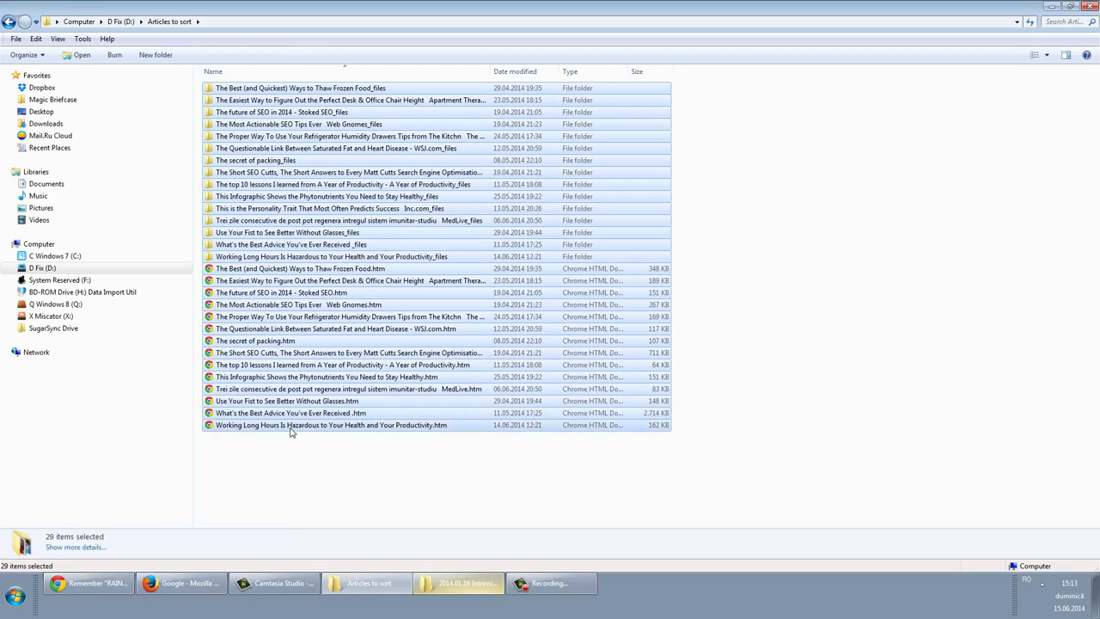
- Create a folder named '! Temp work', move the 29 selected items into it, and open it
{"action": "left_click", "coordinate": [156, 55]}
{"action": "type", "text": "!"}
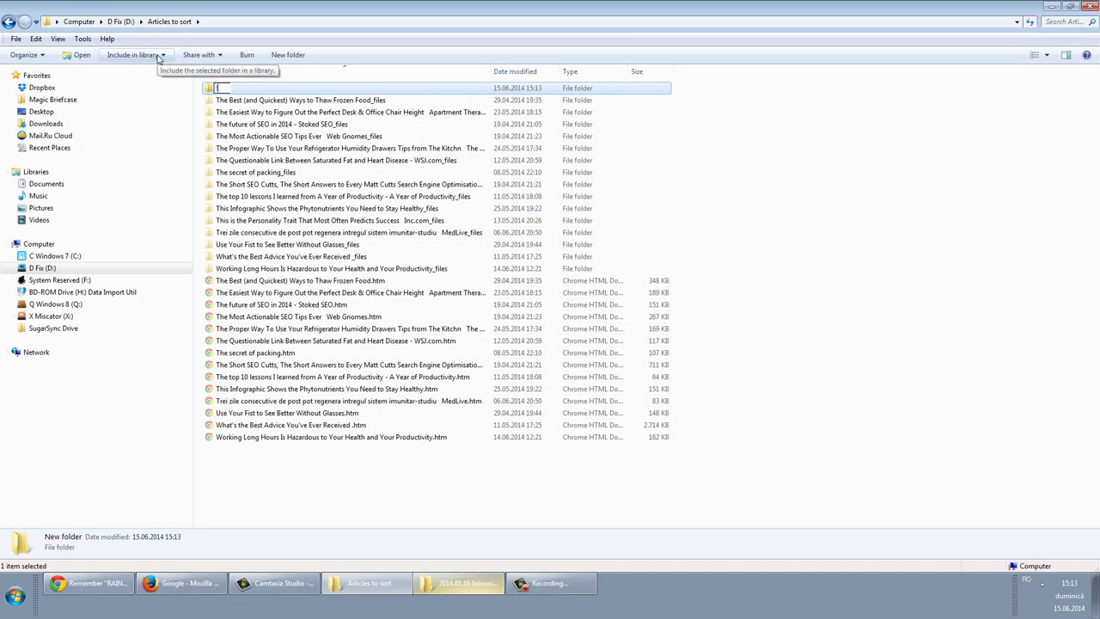
{"action": "type", "text": " Temp wor"}
{"action": "key", "text": "Return"}
{"action": "key", "text": "Return"}
{"action": "key", "text": "ctrl+v"}
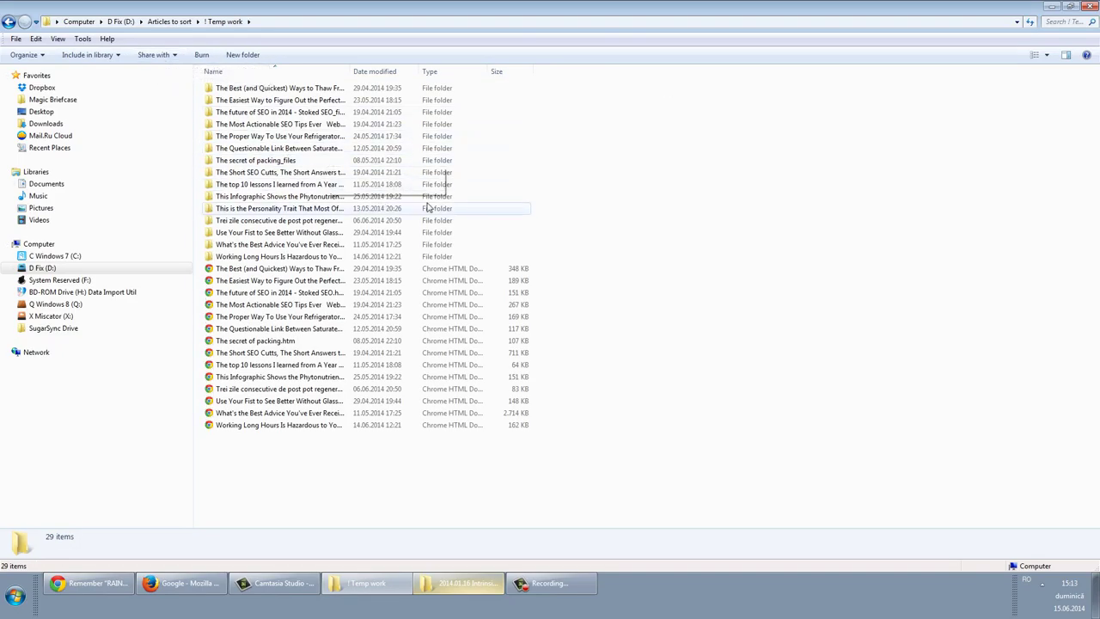
{"action": "left_click", "coordinate": [434, 197]}
{"action": "key", "text": "BackSpace"}
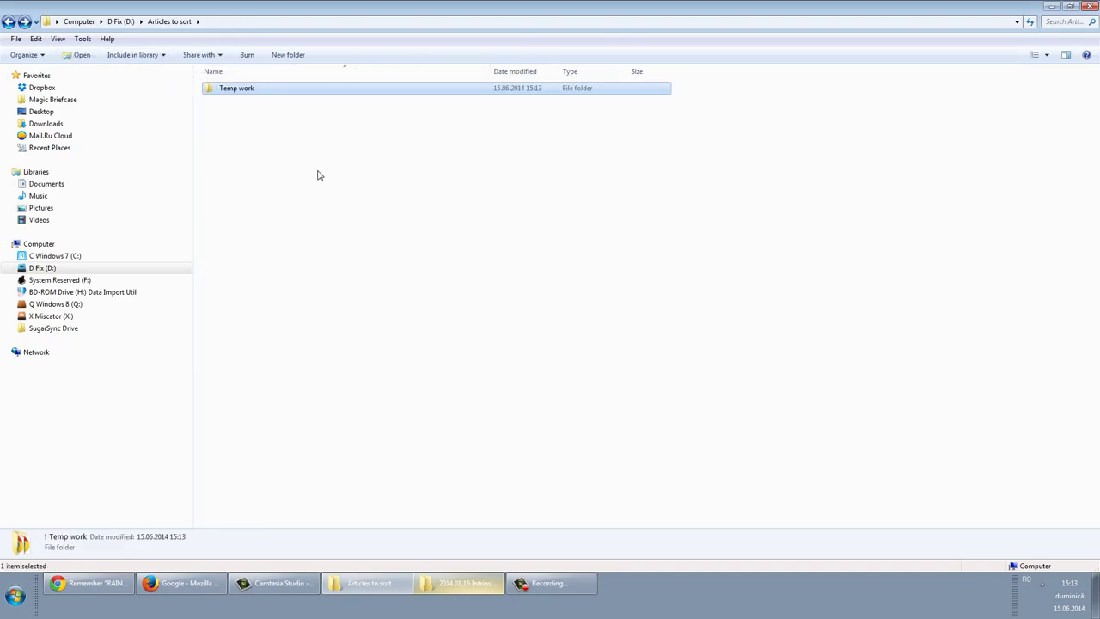
{"action": "double_click", "coordinate": [246, 90]}
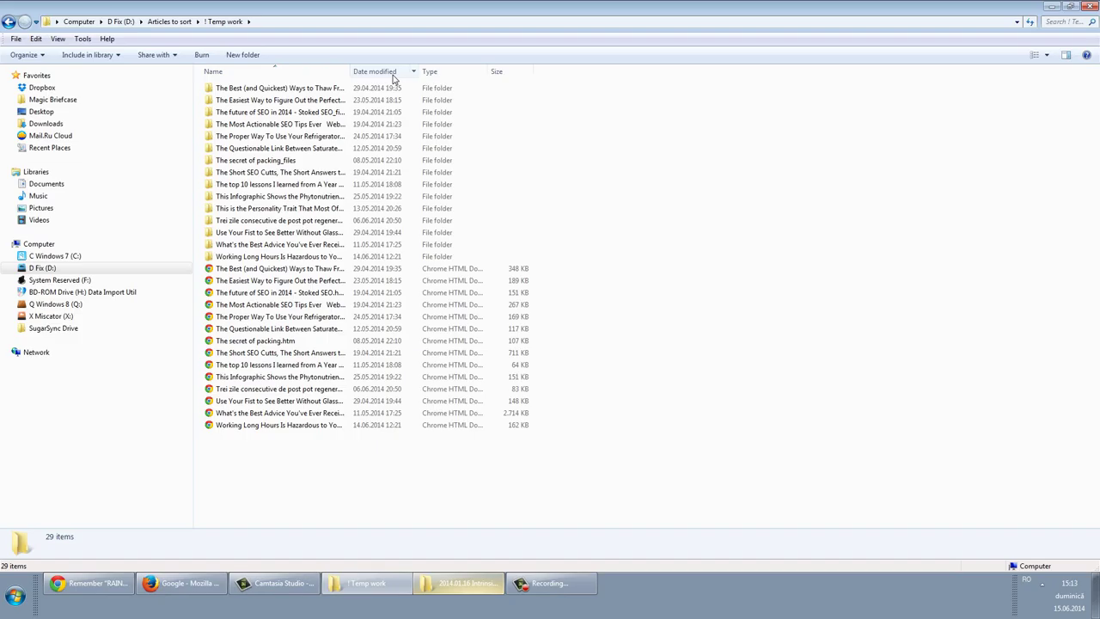
- Sort the 29 items by Date modified oldest first and widen the Name column to show full titles
{"action": "left_click", "coordinate": [392, 72]}
{"action": "left_click", "coordinate": [393, 72]}
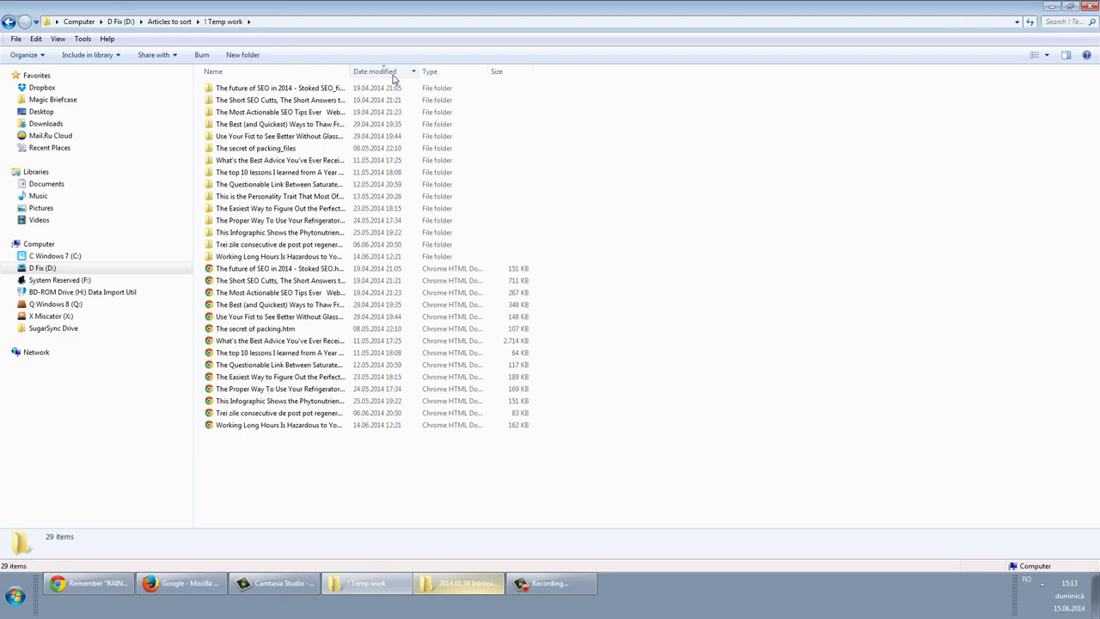
{"action": "left_click_drag", "start_coordinate": [351, 71], "coordinate": [507, 71]}
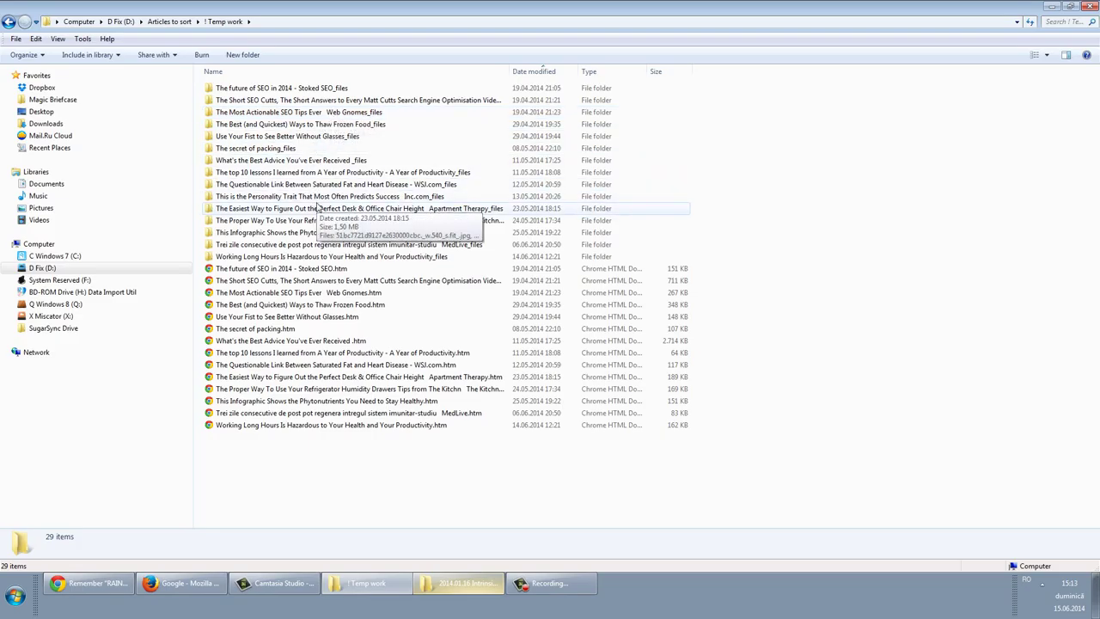
- Make a folder named after the Stoked SEO page and move the page and its _files folder in
{"action": "left_click", "coordinate": [301, 269]}
{"action": "left_click", "coordinate": [303, 271]}
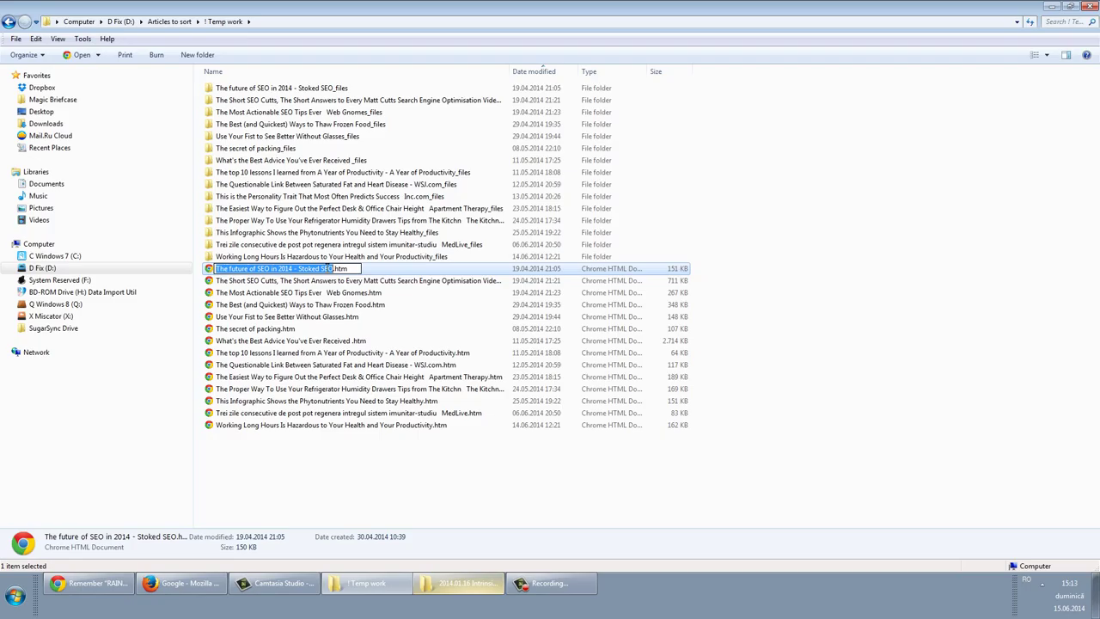
{"action": "key", "text": "ctrl+c"}
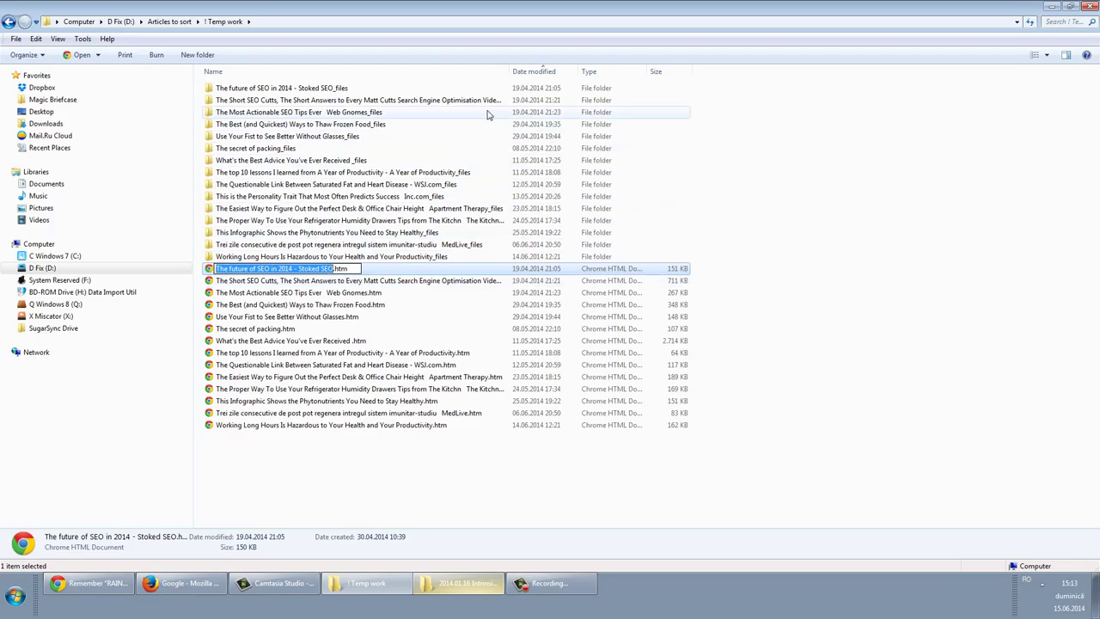
{"action": "left_click", "coordinate": [207, 54]}
{"action": "key", "text": "ctrl+v"}
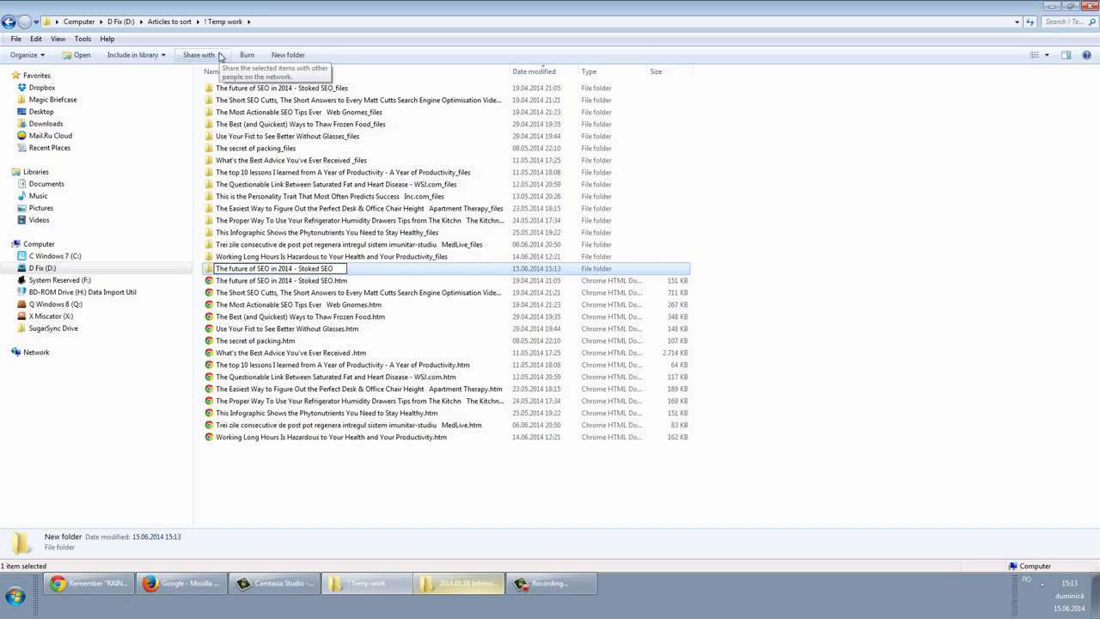
{"action": "key", "text": "Return"}
{"action": "left_click", "coordinate": [273, 88]}
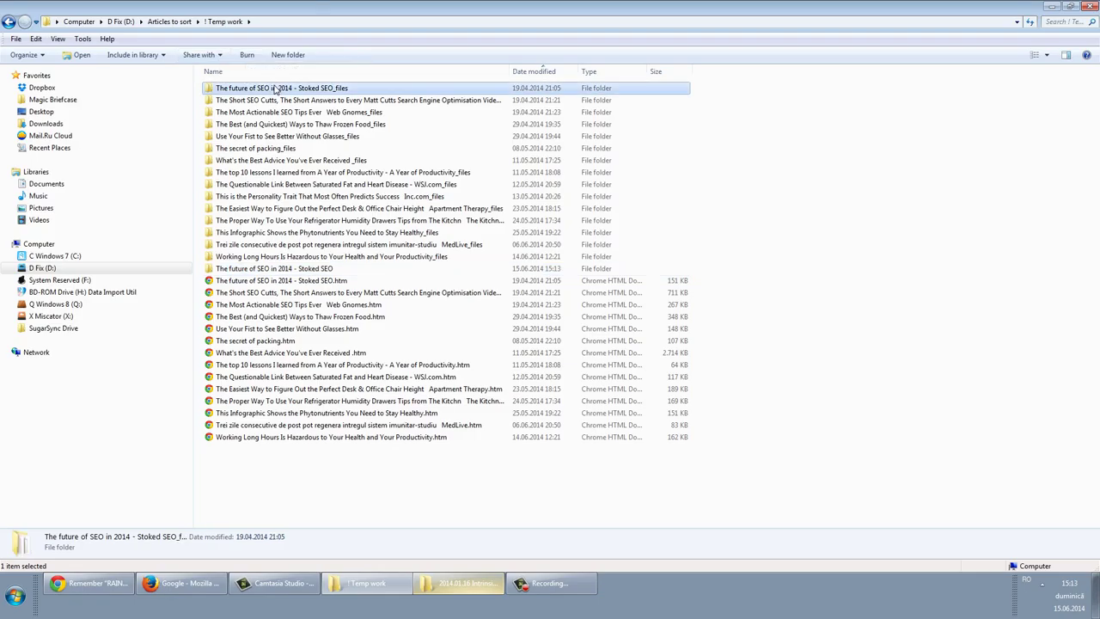
{"action": "left_click", "coordinate": [289, 280], "text": "ctrl"}
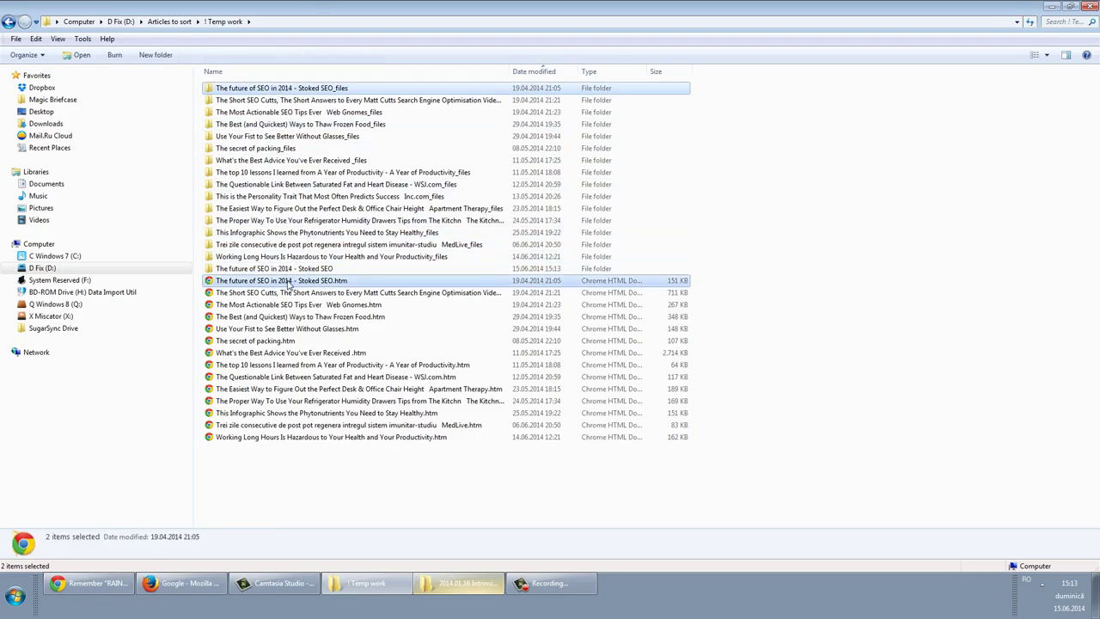
{"action": "mouse_move", "coordinate": [290, 281]}
{"action": "left_mouse_down"}
{"action": "mouse_move", "coordinate": [287, 239]}
{"action": "mouse_move", "coordinate": [289, 270]}
{"action": "left_mouse_up"}
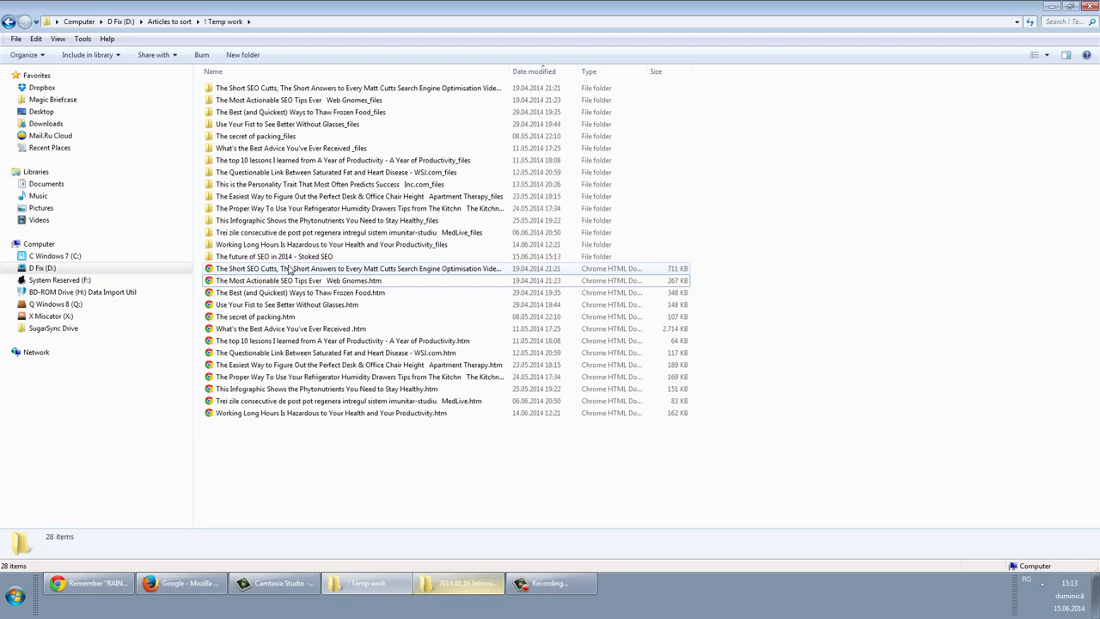
- Make a folder named after The Short SEO Cutts page and select its _files folder and .htm page
{"action": "left_click", "coordinate": [280, 270]}
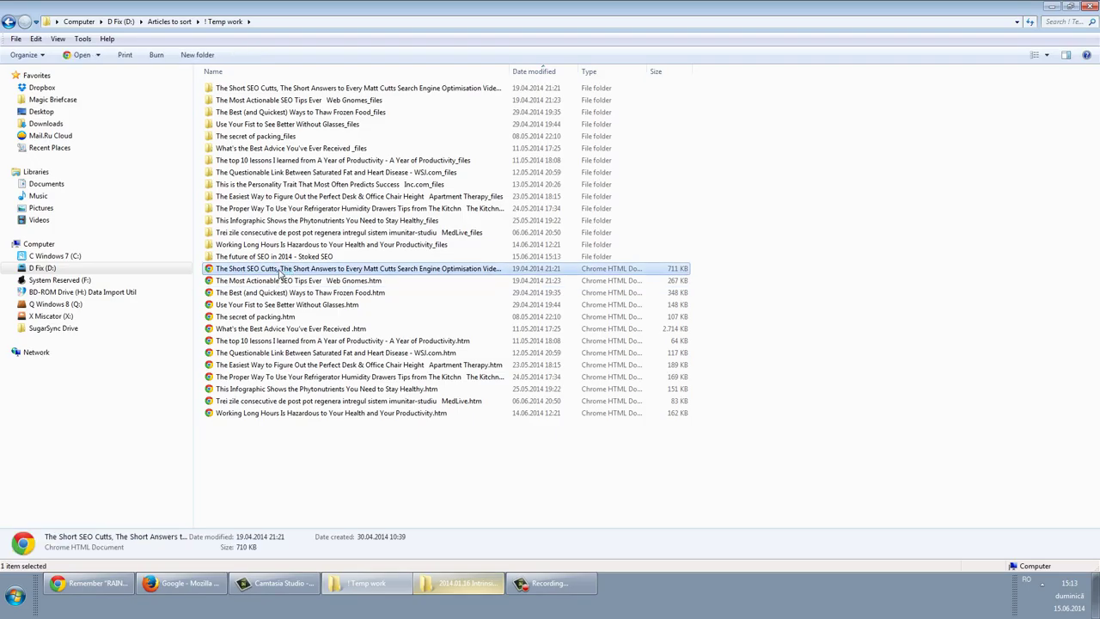
{"action": "left_click", "coordinate": [280, 270]}
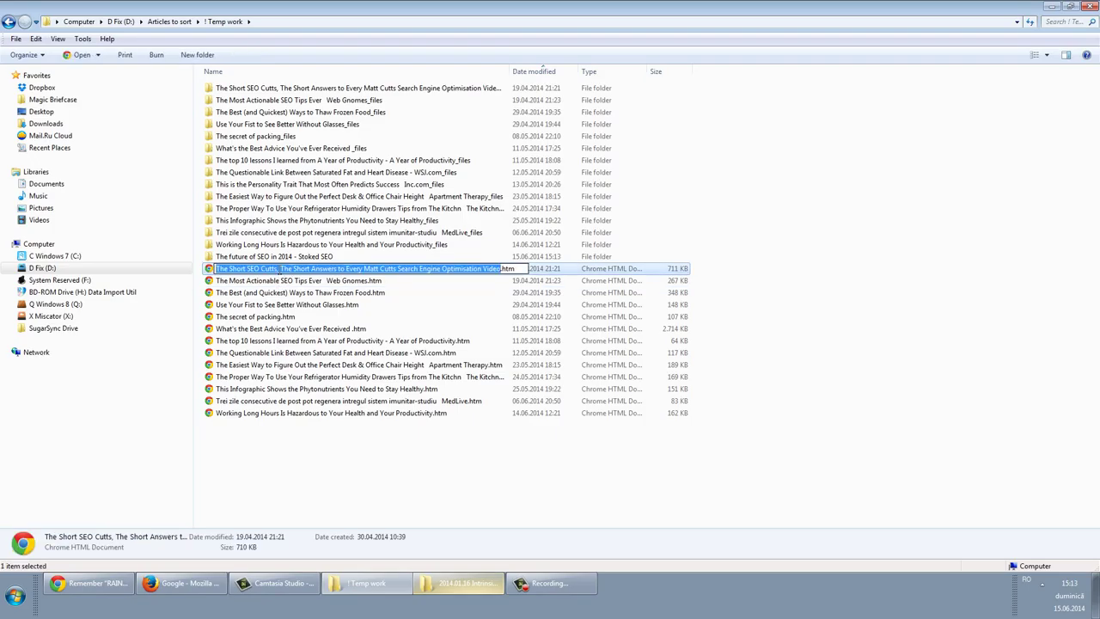
{"action": "key", "text": "ctrl+c"}
{"action": "left_click", "coordinate": [197, 54]}
{"action": "key", "text": "ctrl+v"}
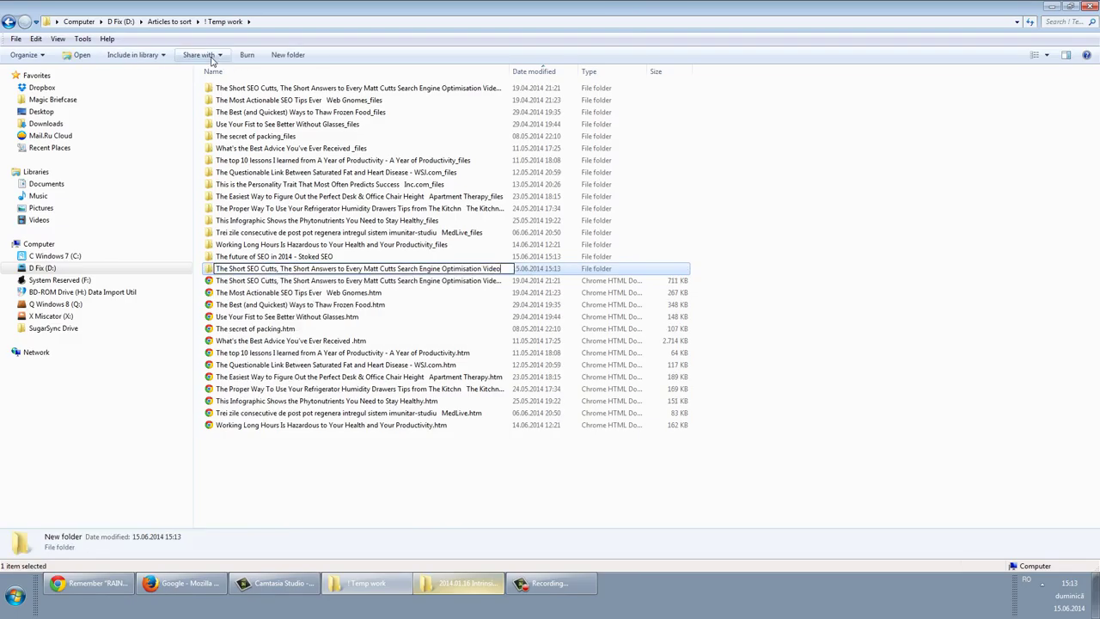
{"action": "key", "text": "Return"}
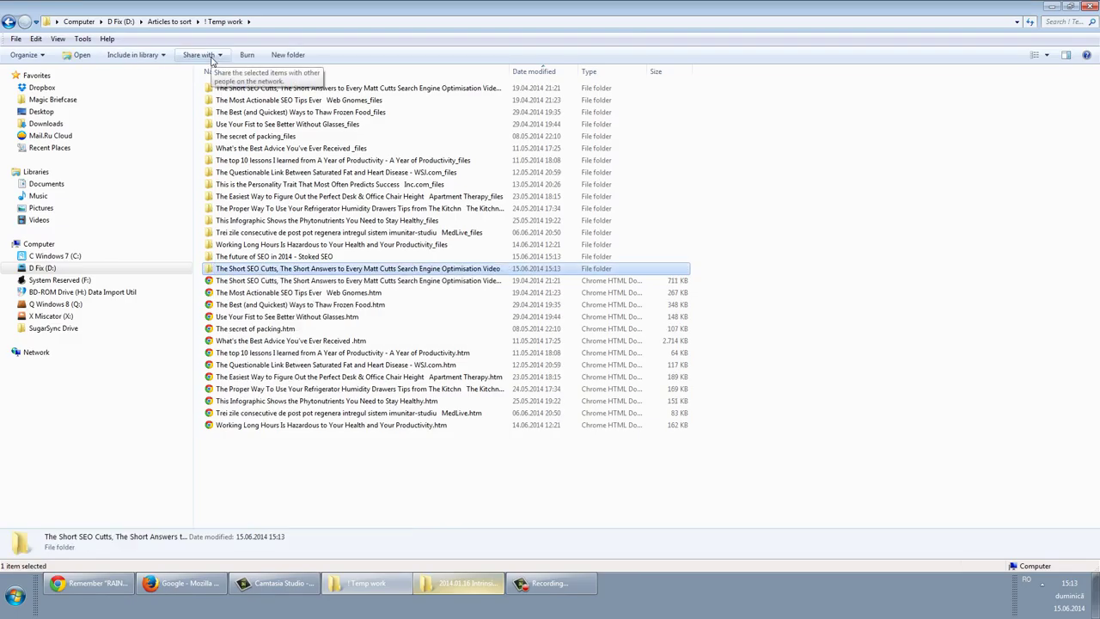
{"action": "left_click", "coordinate": [258, 90]}
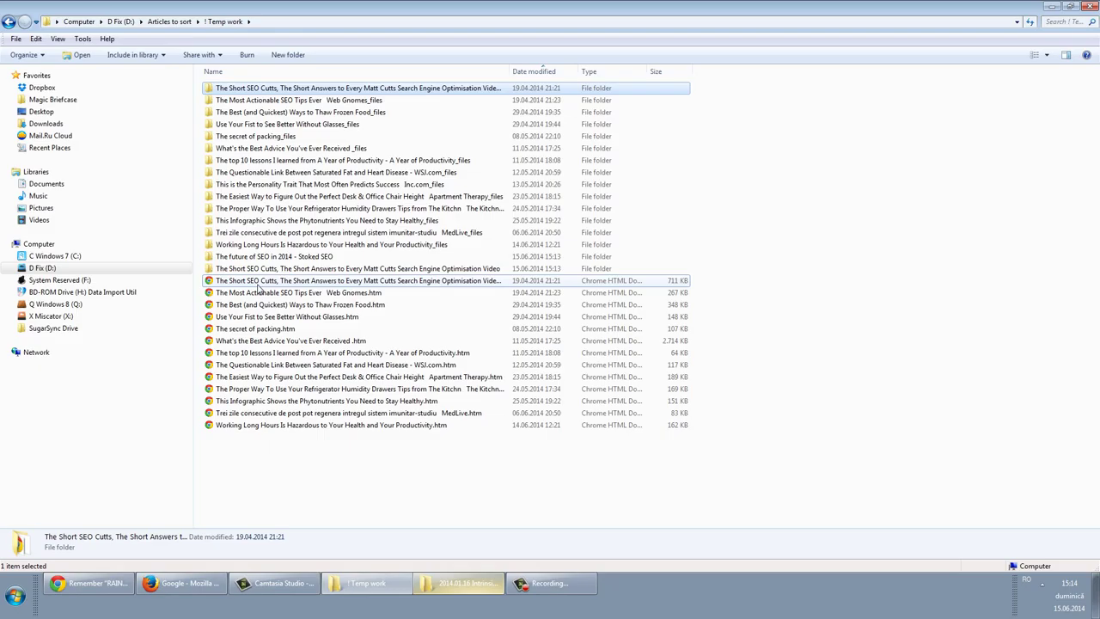
{"action": "left_click", "coordinate": [259, 287], "text": "ctrl"}
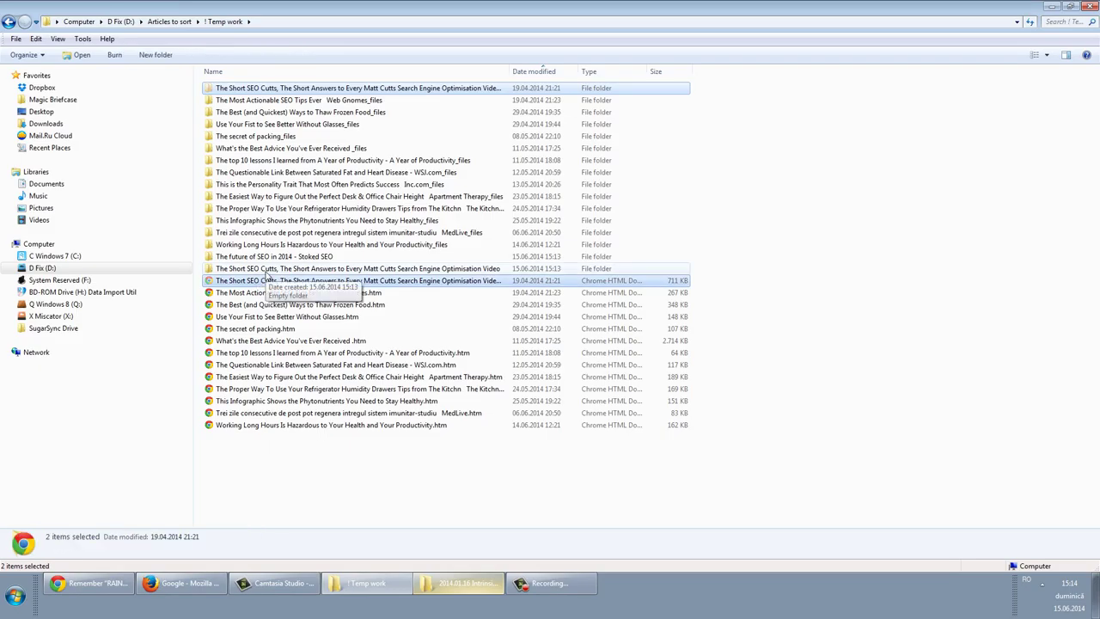
- Rename the Short SEO Cutts folder to '2014.04.19 The Short SEO Cutts', dropping the extra words
{"action": "double_click", "coordinate": [267, 270]}
{"action": "key", "text": "BackSpace"}
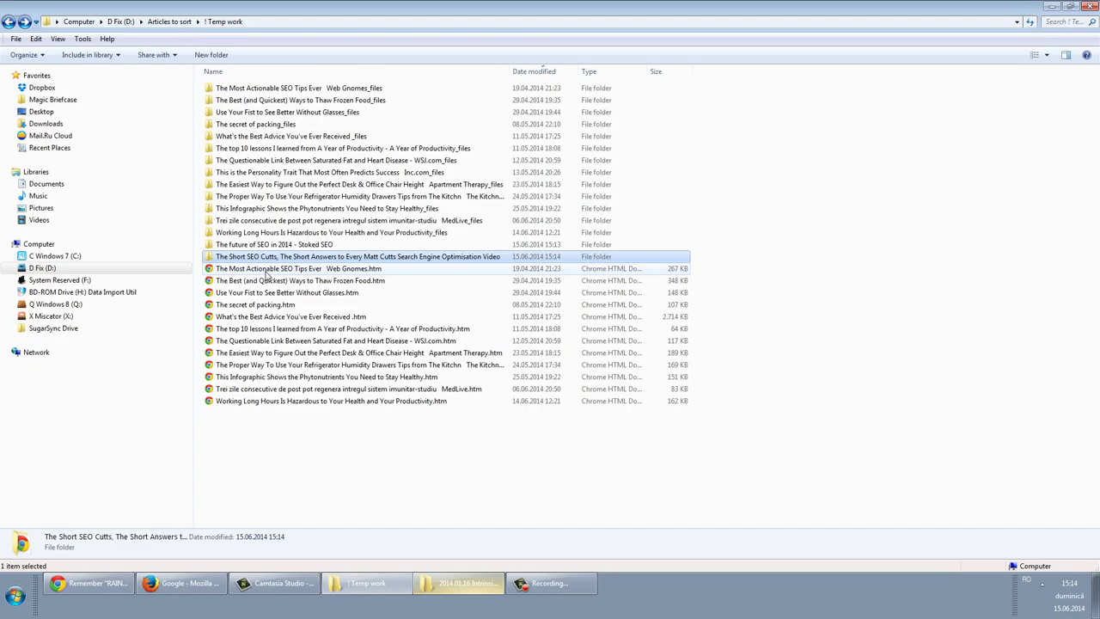
{"action": "key", "text": "F2"}
{"action": "key", "text": "Home"}
{"action": "type", "text": "2014.04.19"}
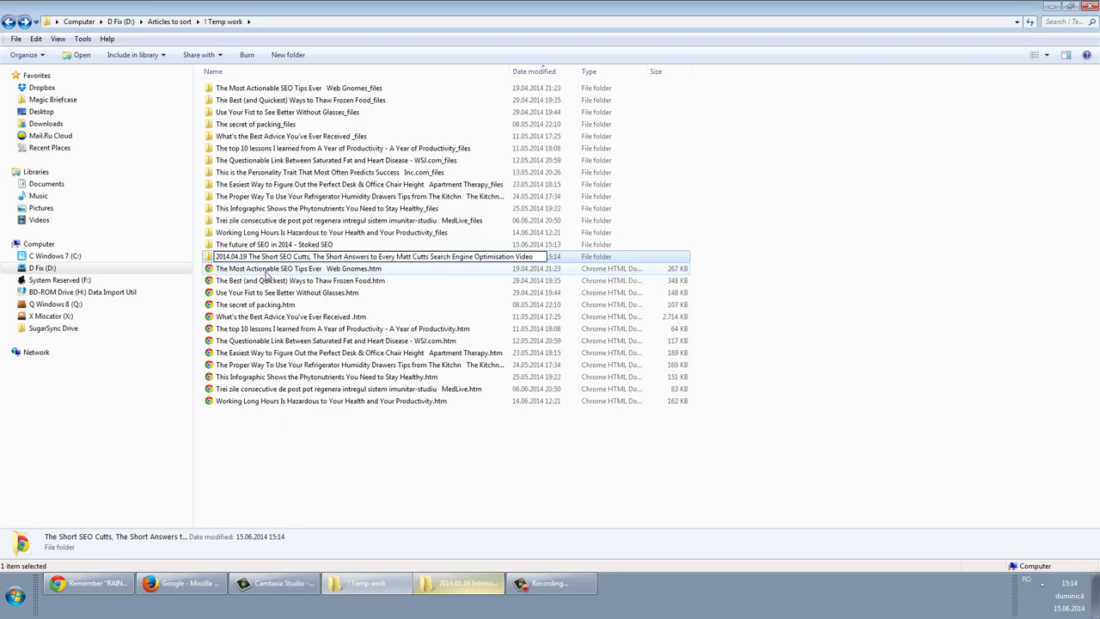
{"action": "key", "text": "shift+End"}
{"action": "key", "text": "Delete"}
{"action": "key", "text": "Return"}
- Prefix 'The future of SEO in 2014 - Stoked SEO' folder with 2014.04.19
{"action": "key", "text": "Up"}
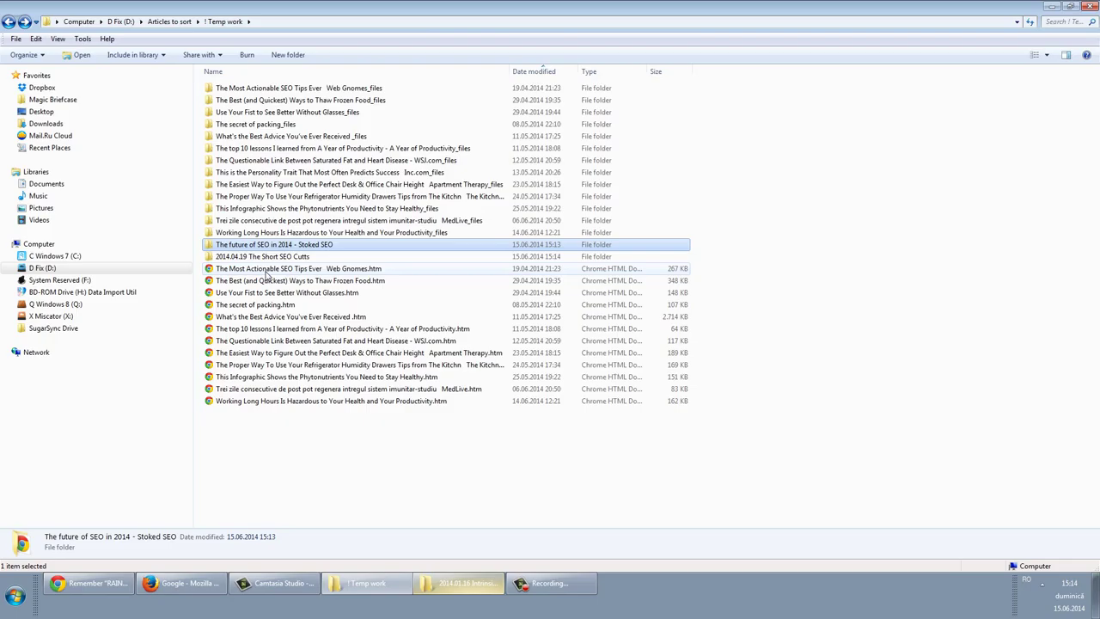
{"action": "key", "text": "Return"}
{"action": "key", "text": "BackSpace"}
{"action": "key", "text": "F2"}
{"action": "key", "text": "Home"}
{"action": "type", "text": "2014.04.1"}
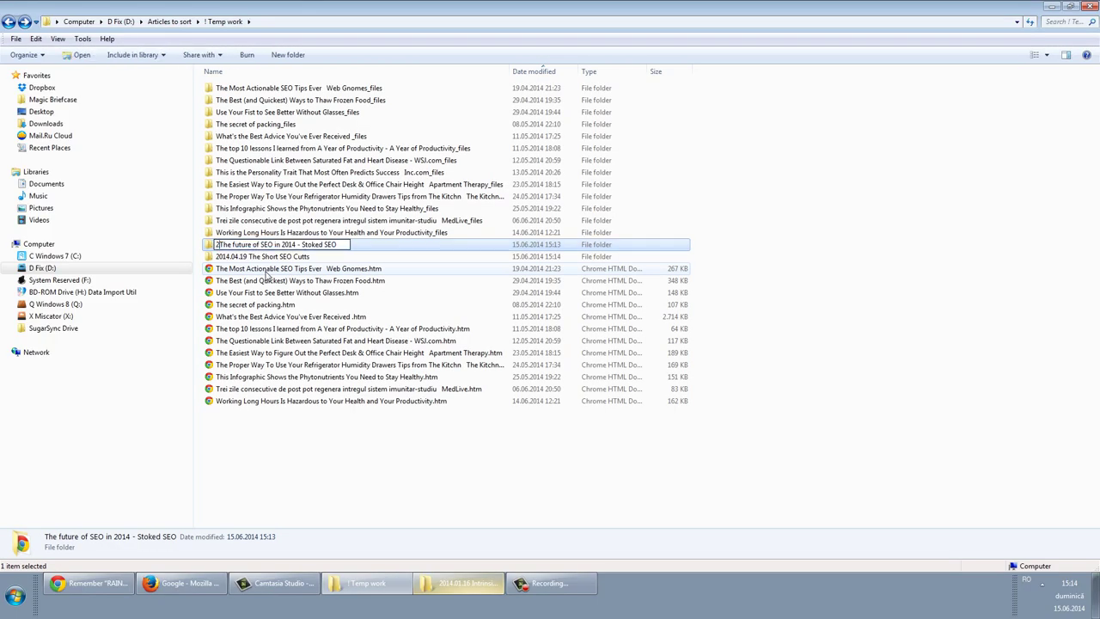
{"action": "type", "text": "9"}
{"action": "key", "text": "Return"}
{"action": "left_click", "coordinate": [266, 274]}
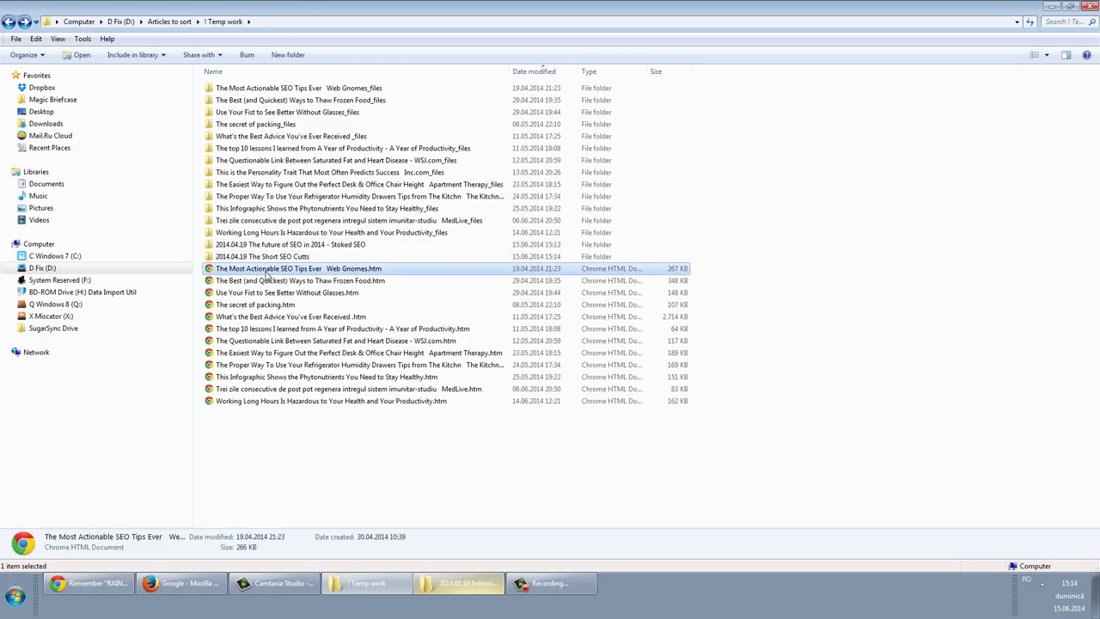
- Make a 2014.04.19 folder named after the Web Gnomes SEO tips page and move the page and its _files into it
{"action": "key", "text": "F2"}
{"action": "key", "text": "ctrl+c"}
{"action": "left_click", "coordinate": [211, 54]}
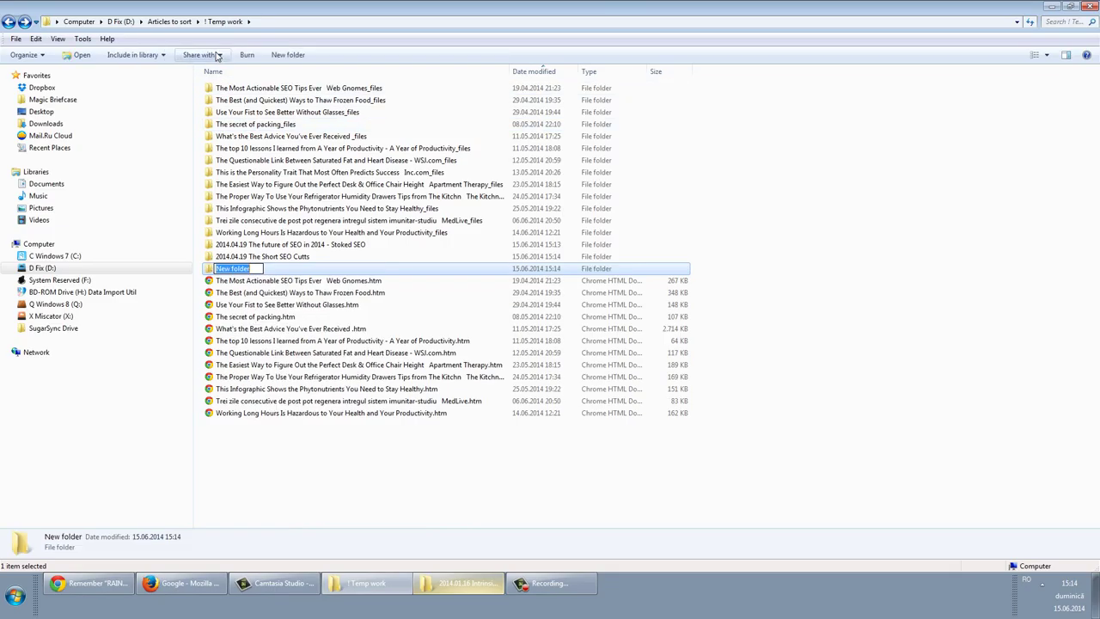
{"action": "key", "text": "ctrl+v"}
{"action": "key", "text": "Home"}
{"action": "type", "text": "2014."}
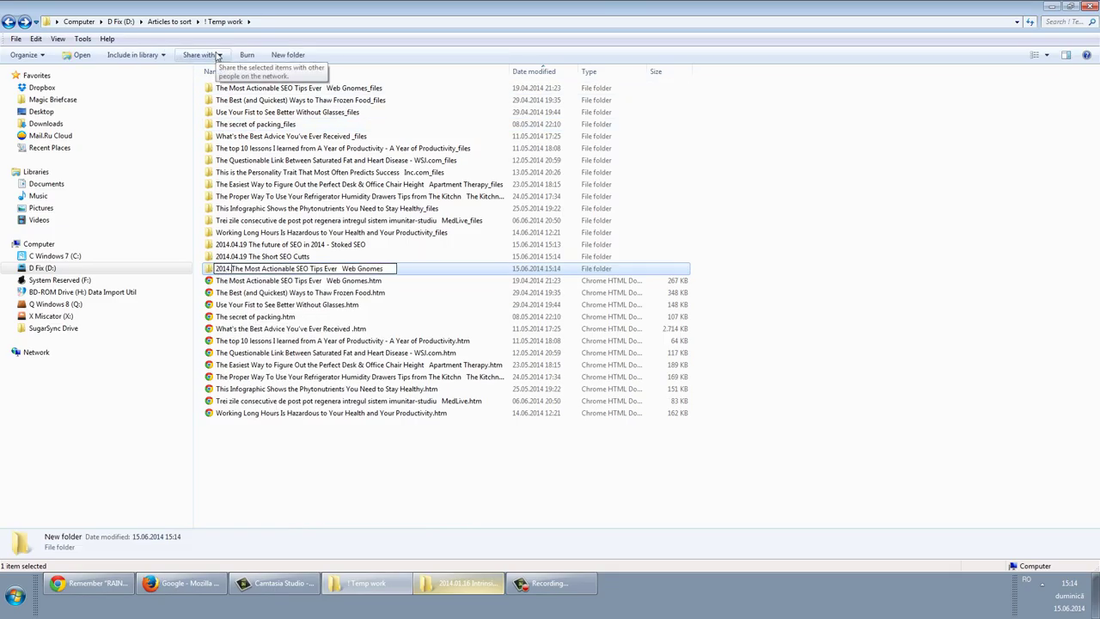
{"action": "type", "text": "04.19"}
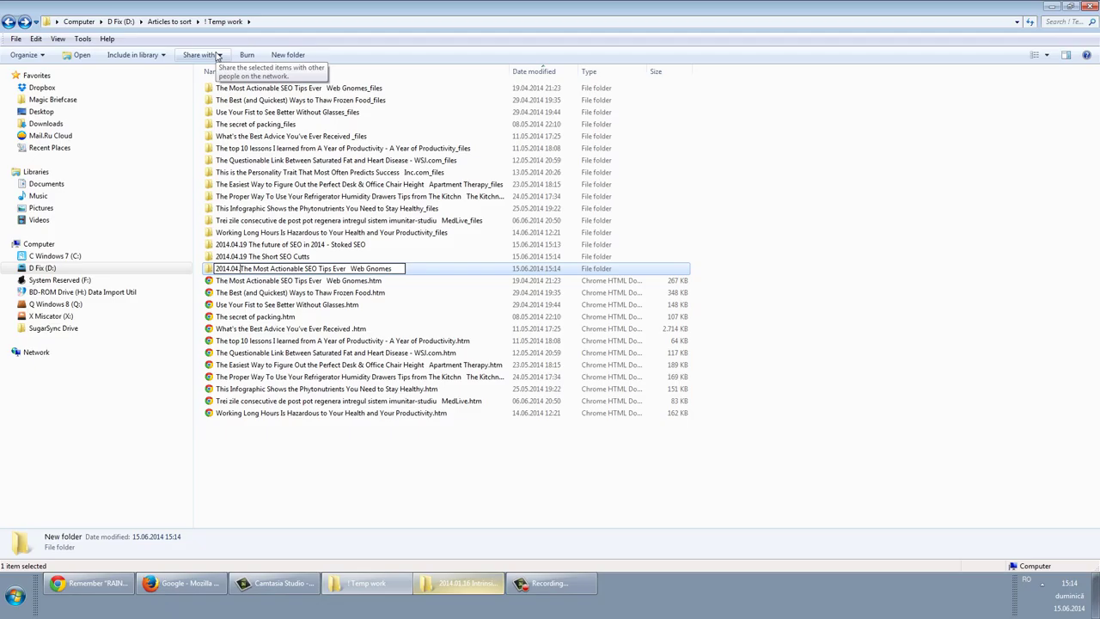
{"action": "key", "text": "Return"}
{"action": "left_click", "coordinate": [276, 88]}
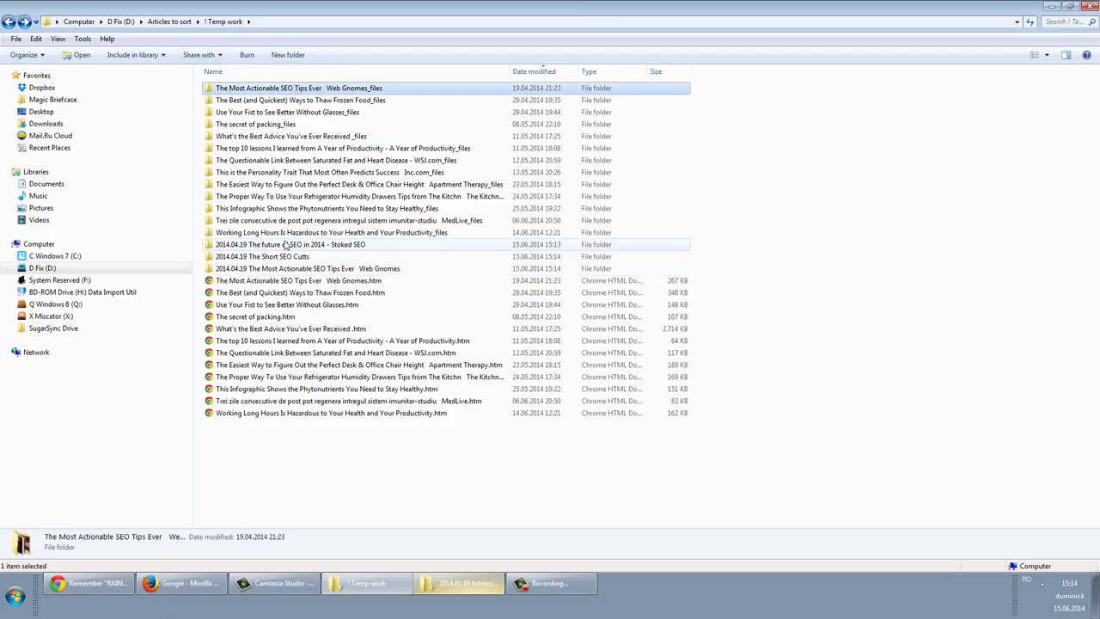
{"action": "left_click", "coordinate": [279, 281], "text": "ctrl"}
{"action": "left_click_drag", "start_coordinate": [280, 281], "coordinate": [284, 268]}
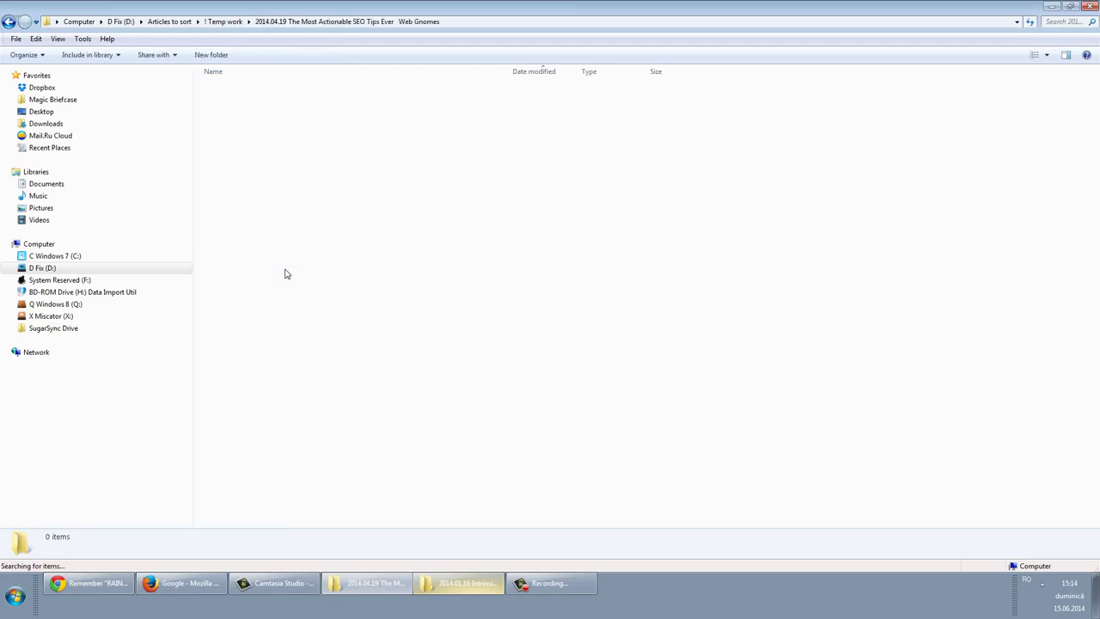
- Make a 2014.09.24 folder for the Thaw Frozen Food page and move the page and its _files into it
{"action": "key", "text": "BackSpace"}
{"action": "left_click", "coordinate": [286, 270]}
{"action": "key", "text": "F2"}
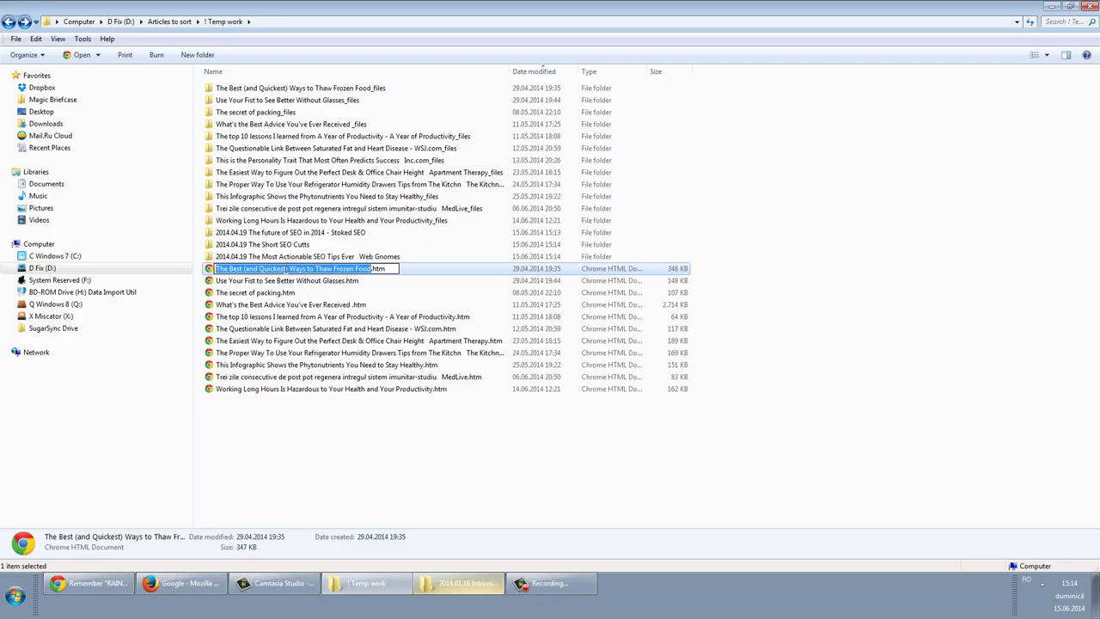
{"action": "key", "text": "ctrl+c"}
{"action": "left_click", "coordinate": [198, 54]}
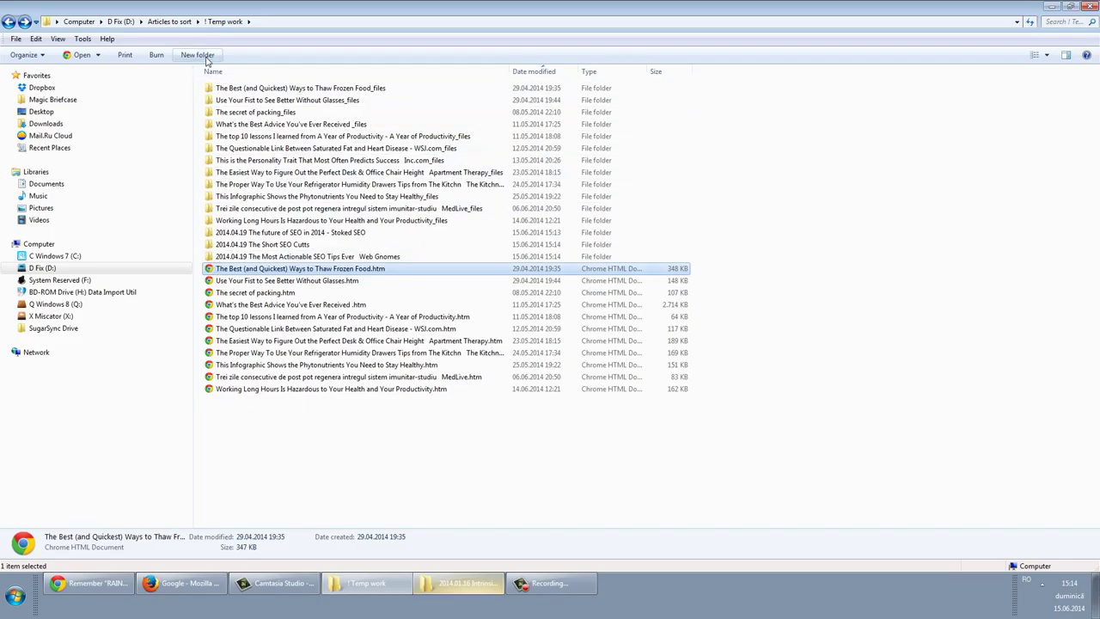
{"action": "key", "text": "ctrl+v"}
{"action": "key", "text": "Home"}
{"action": "type", "text": "2014.09.2"}
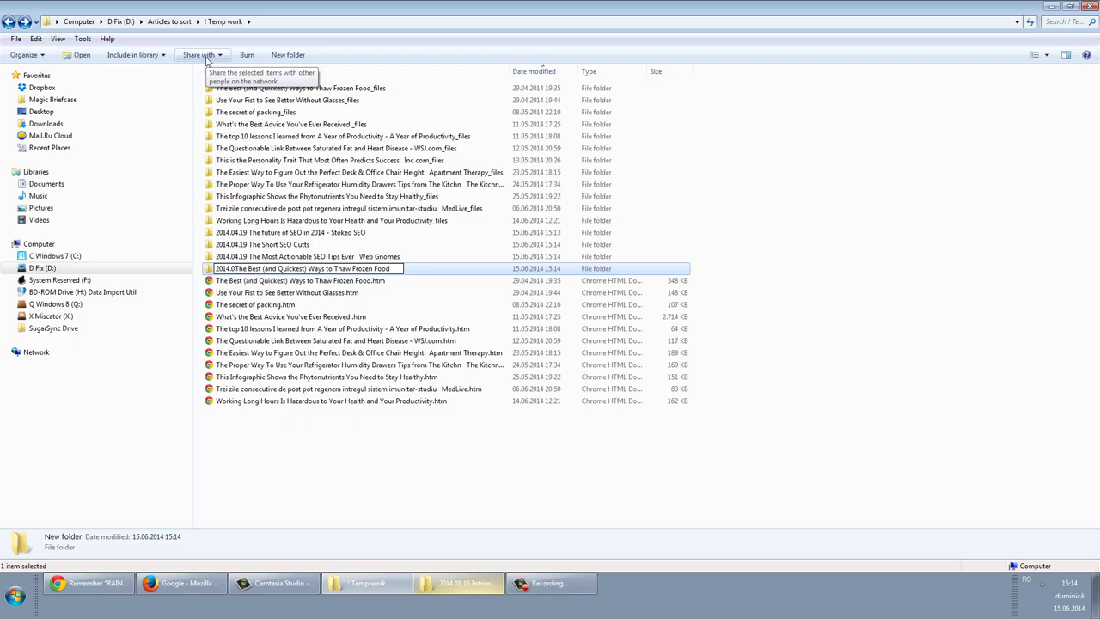
{"action": "type", "text": "4"}
{"action": "key", "text": "Return"}
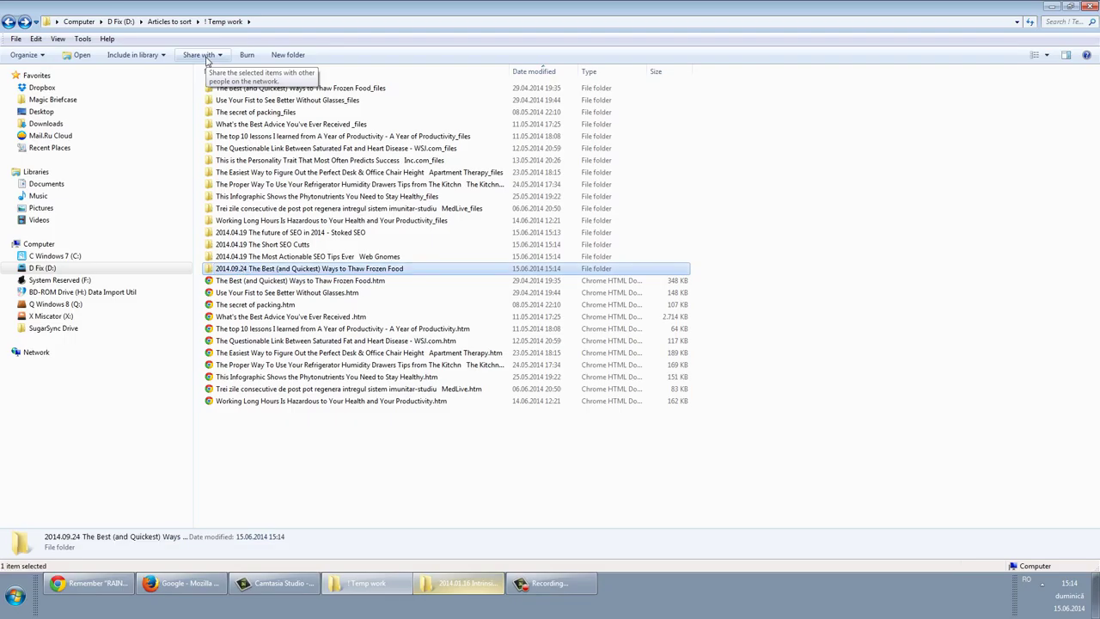
{"action": "key", "text": "Down"}
{"action": "left_click", "coordinate": [228, 88], "text": "ctrl"}
{"action": "left_click_drag", "start_coordinate": [228, 88], "coordinate": [284, 269]}
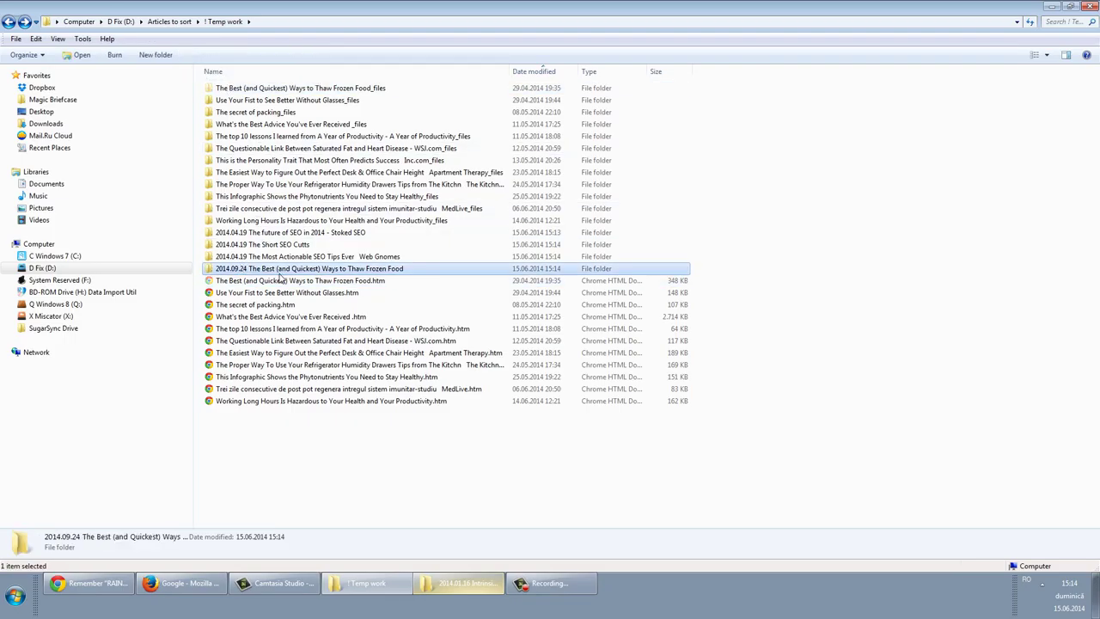
{"action": "key", "text": "Return"}
{"action": "key", "text": "BackSpace"}
- Make a 2014.04.29 Use Your Fist folder and move that page and its _files into it
{"action": "key", "text": "Down"}
{"action": "key", "text": "F2"}
{"action": "key", "text": "ctrl+c"}
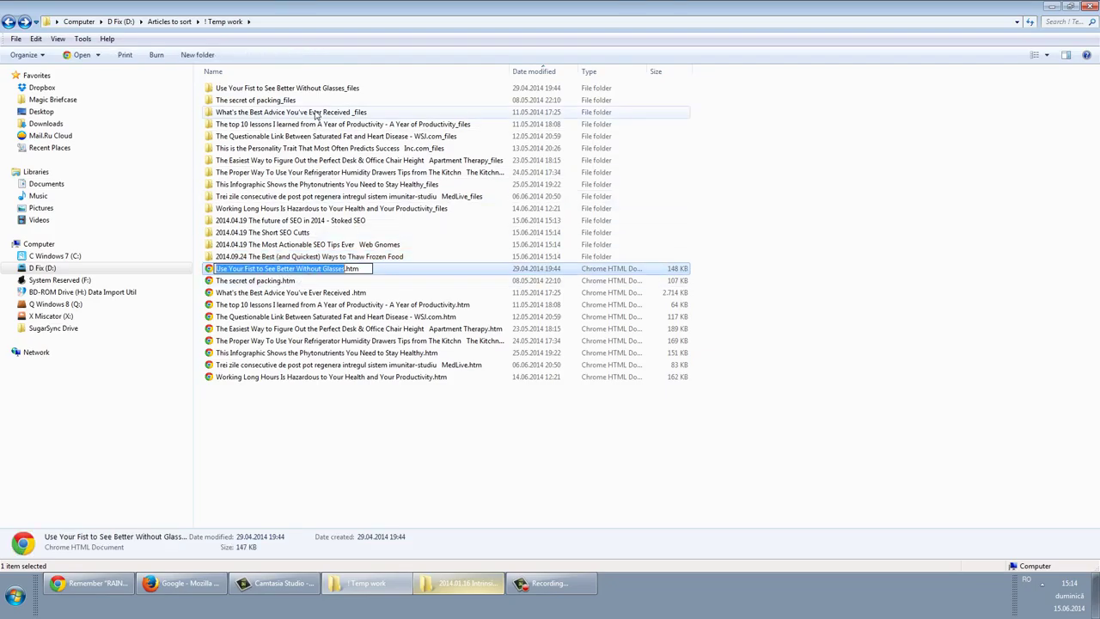
{"action": "left_click", "coordinate": [198, 54]}
{"action": "key", "text": "ctrl+v"}
{"action": "key", "text": "Home"}
{"action": "type", "text": "2"}
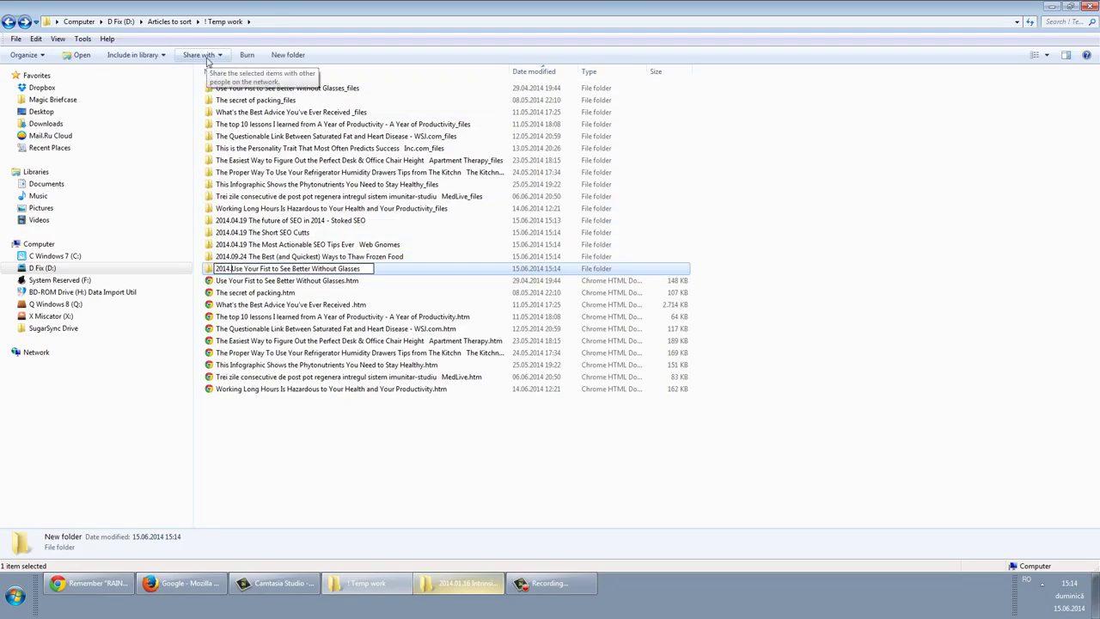
{"action": "type", "text": "014.04.29"}
{"action": "key", "text": "Return"}
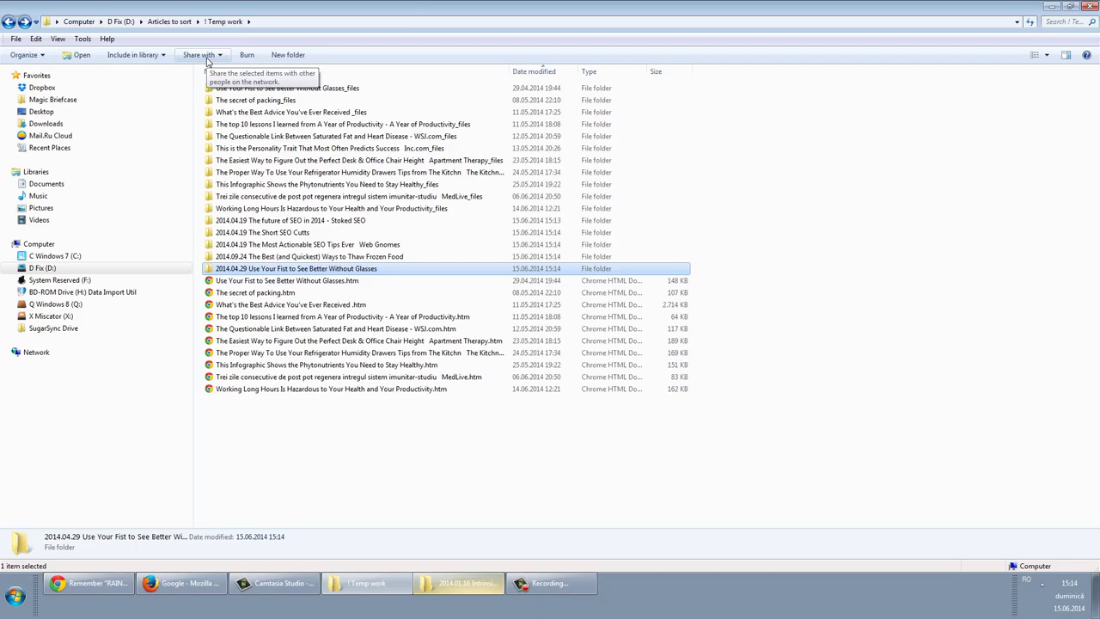
{"action": "left_click", "coordinate": [292, 87]}
{"action": "left_click", "coordinate": [291, 284], "text": "ctrl"}
{"action": "left_click_drag", "start_coordinate": [292, 285], "coordinate": [299, 270]}
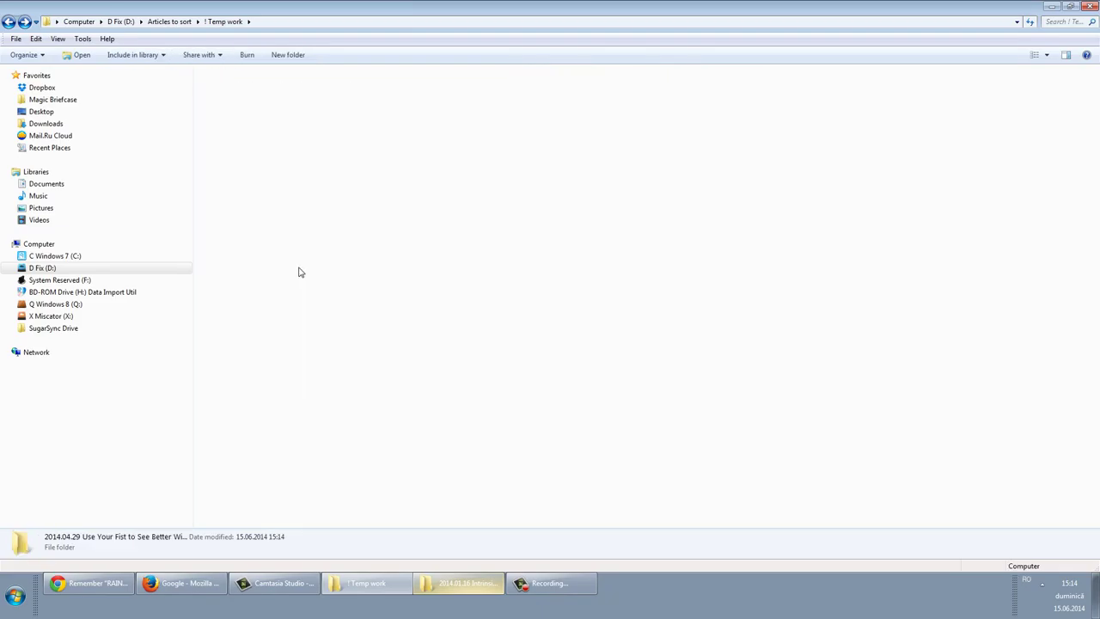
{"action": "key", "text": "Return"}
{"action": "key", "text": "BackSpace"}
- Make a 2014.06.15 folder for The secret of packing page and move the page and its _files into it
{"action": "key", "text": "Down"}
{"action": "key", "text": "F2"}
{"action": "key", "text": "ctrl+c"}
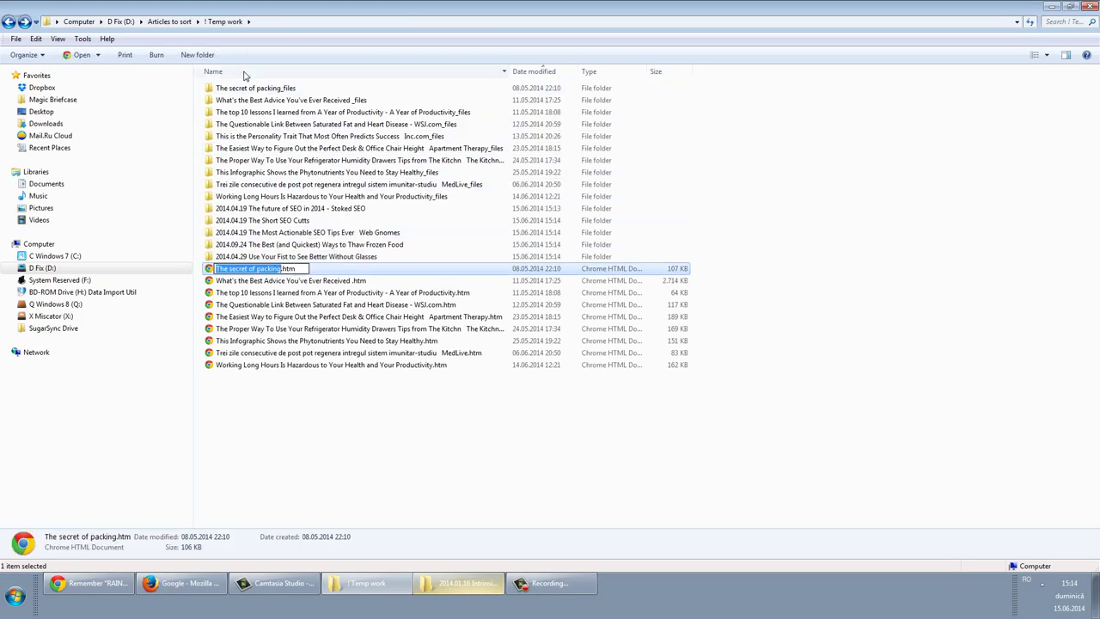
{"action": "left_click", "coordinate": [199, 54]}
{"action": "key", "text": "ctrl+v"}
{"action": "key", "text": "Home"}
{"action": "type", "text": "20"}
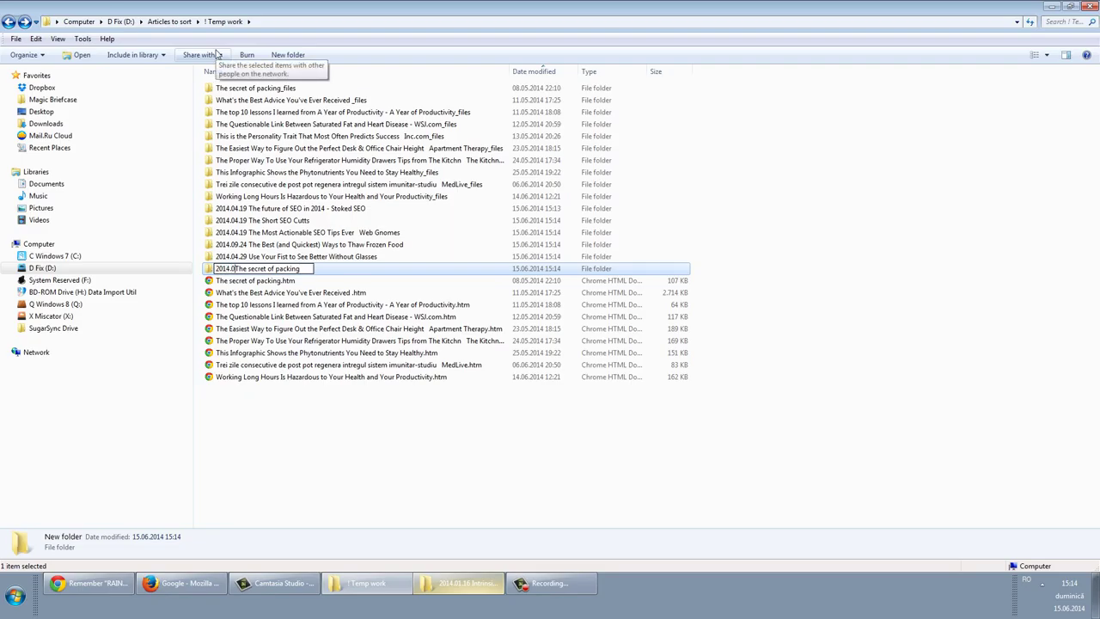
{"action": "type", "text": "14.06.15"}
{"action": "key", "text": "Return"}
{"action": "key", "text": "Down"}
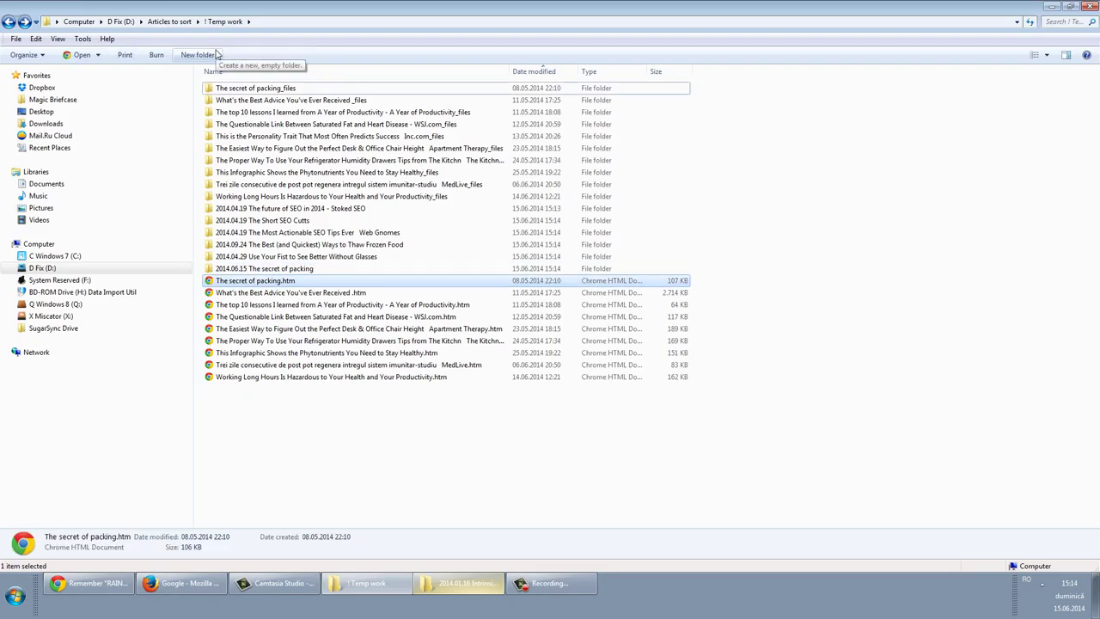
{"action": "left_click", "coordinate": [256, 88], "text": "ctrl"}
{"action": "left_click_drag", "start_coordinate": [289, 279], "coordinate": [289, 269]}
{"action": "key", "text": "Return"}
{"action": "key", "text": "BackSpace"}
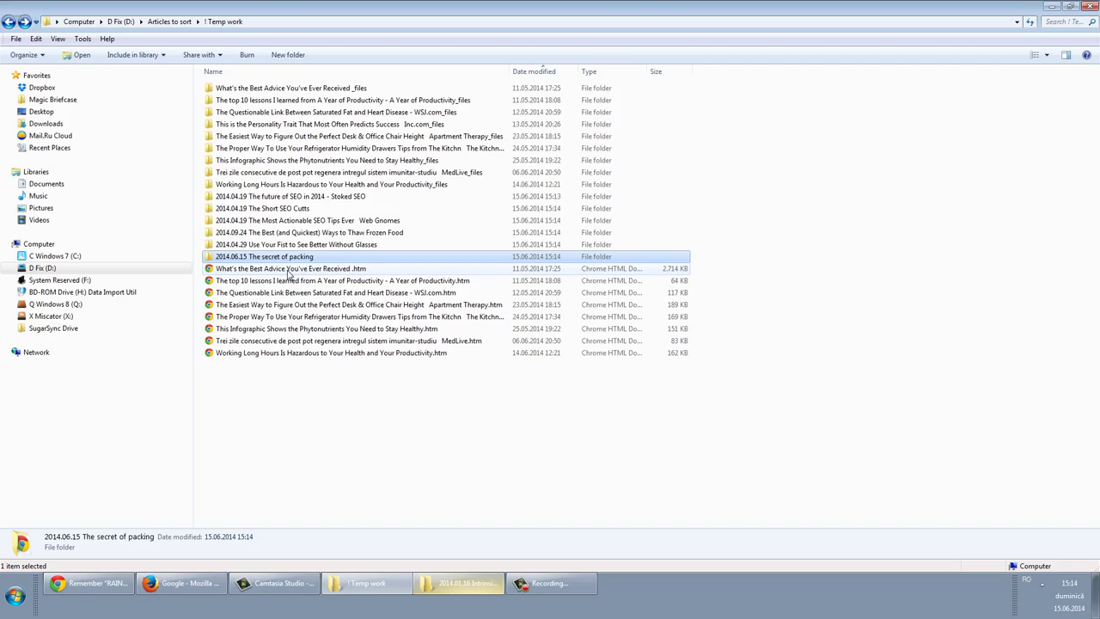
- Make a 2014.06.15 What's the Best Advice folder and move that page and its _files into it
{"action": "key", "text": "Down"}
{"action": "key", "text": "F2"}
{"action": "key", "text": "ctrl+c"}
{"action": "left_click", "coordinate": [199, 54]}
{"action": "key", "text": "ctrl+v"}
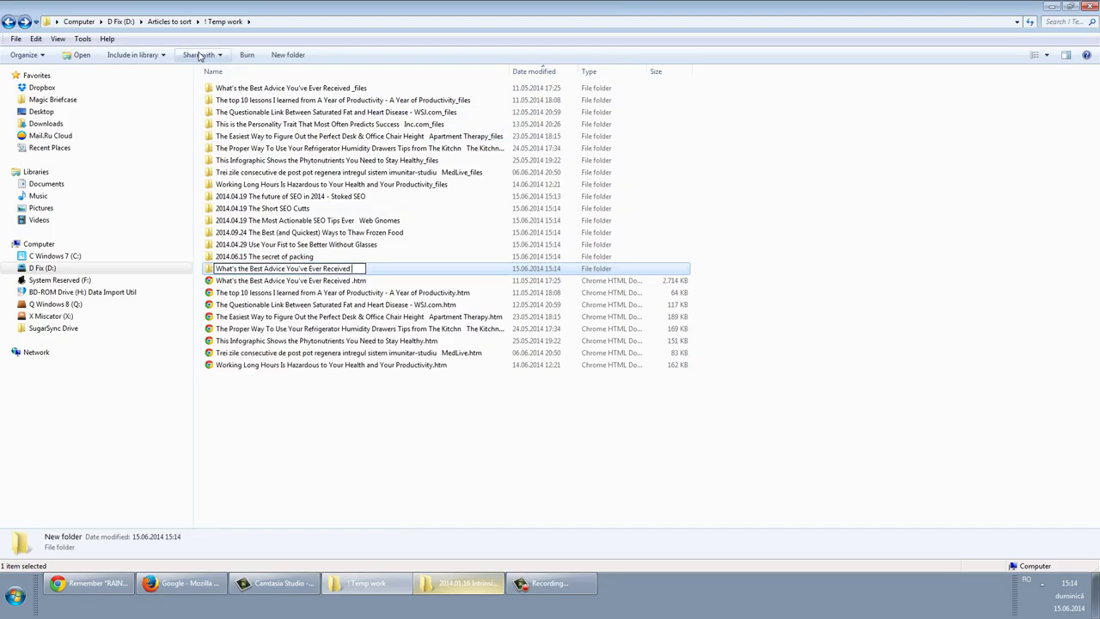
{"action": "key", "text": "Home"}
{"action": "type", "text": "2"}
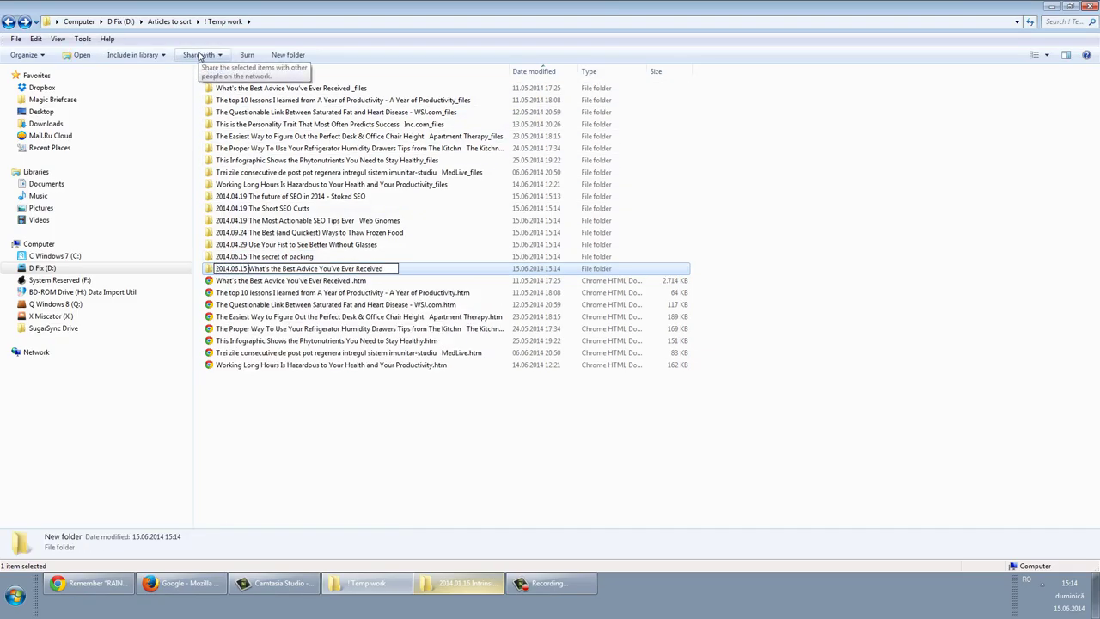
{"action": "type", "text": "014.06.15"}
{"action": "key", "text": "Return"}
{"action": "key", "text": "Down"}
{"action": "left_click", "coordinate": [256, 88], "text": "ctrl"}
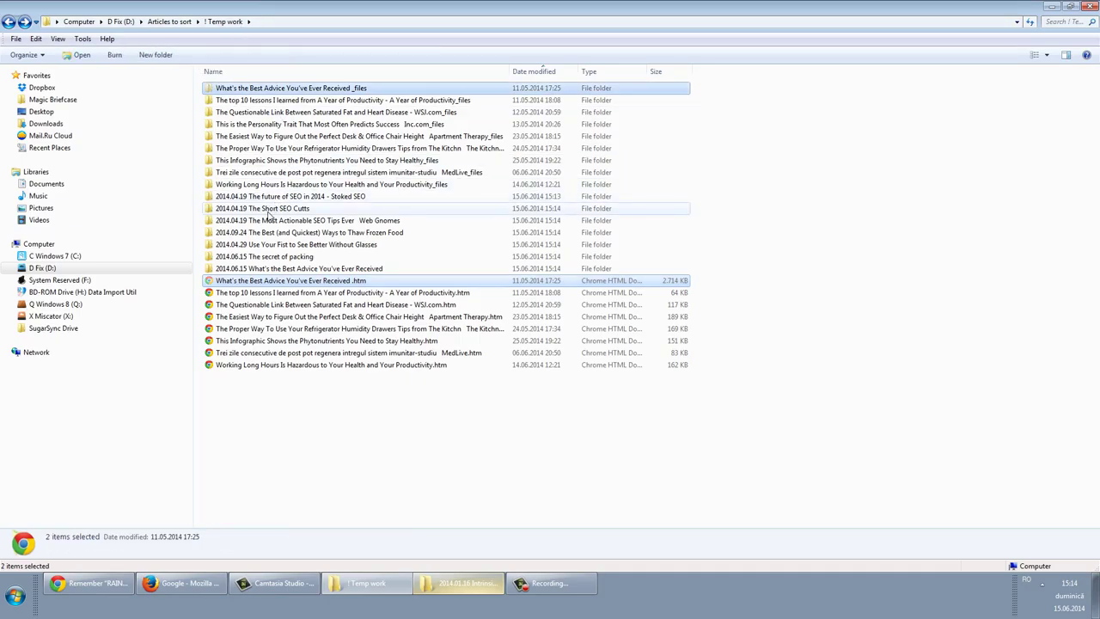
{"action": "left_click_drag", "start_coordinate": [271, 282], "coordinate": [272, 270]}
{"action": "key", "text": "Return"}
{"action": "key", "text": "BackSpace"}
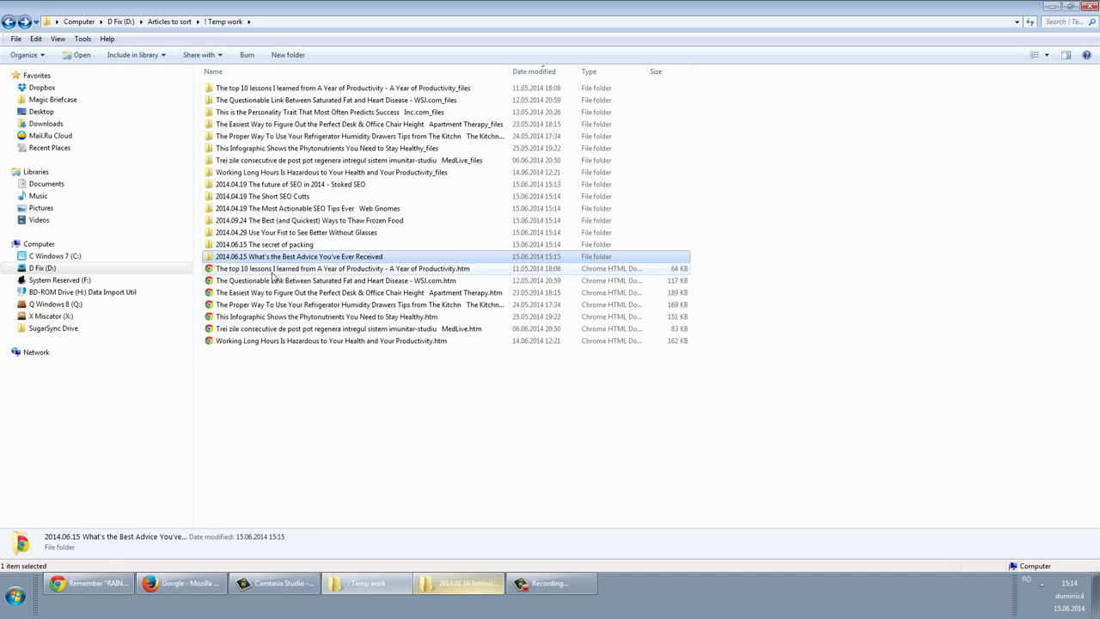
- Make a 2014.06.15 folder for The top 10 lessons page and move the page and its _files into it
{"action": "left_click", "coordinate": [273, 272]}
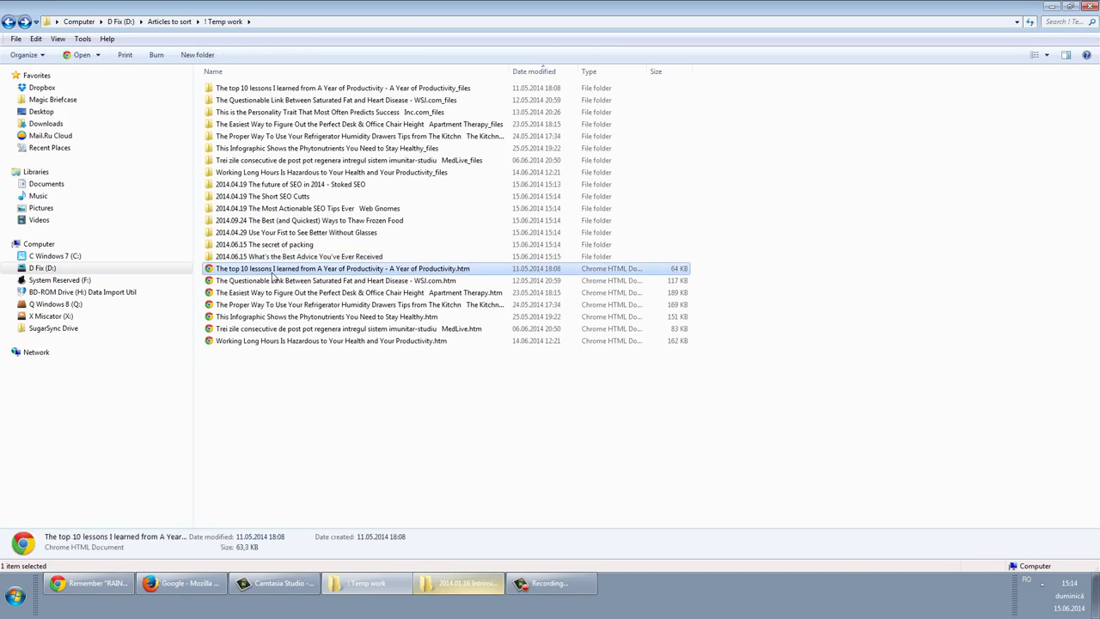
{"action": "left_click", "coordinate": [386, 269]}
{"action": "key", "text": "ctrl+c"}
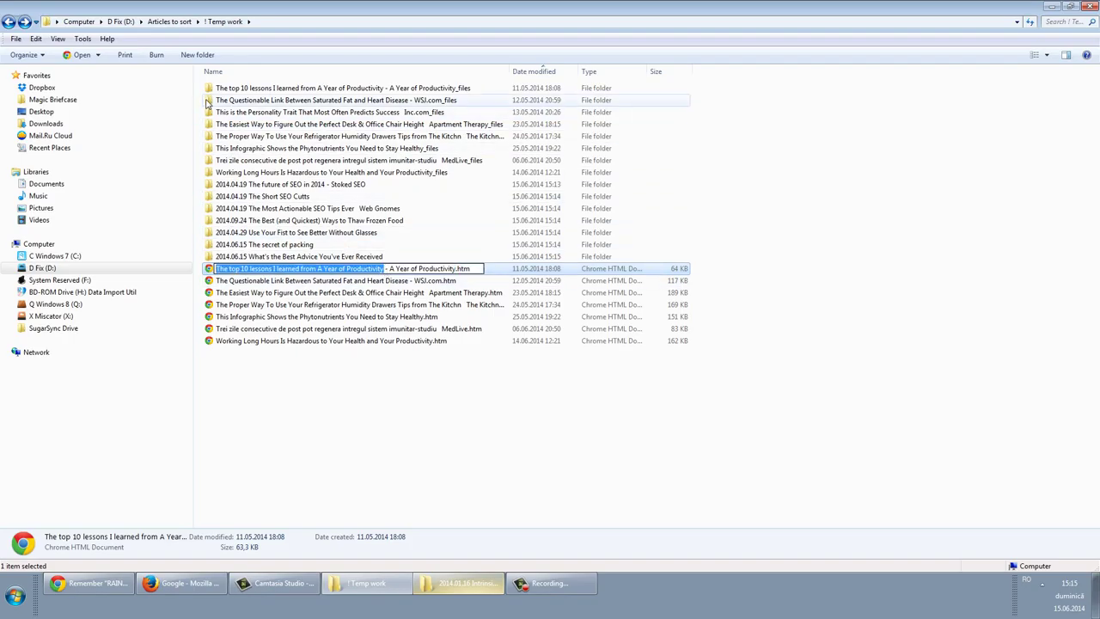
{"action": "left_click", "coordinate": [198, 55]}
{"action": "key", "text": "ctrl+v"}
{"action": "key", "text": "Home"}
{"action": "type", "text": "20"}
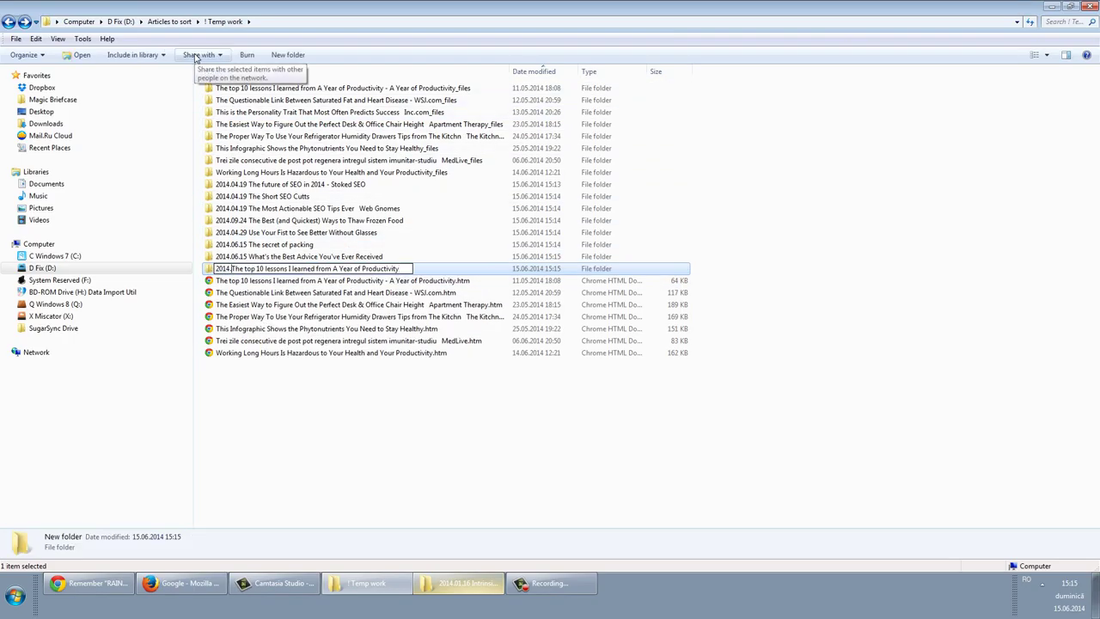
{"action": "type", "text": "14.06.15"}
{"action": "key", "text": "Return"}
{"action": "left_click", "coordinate": [344, 280]}
{"action": "left_click", "coordinate": [283, 88], "text": "ctrl"}
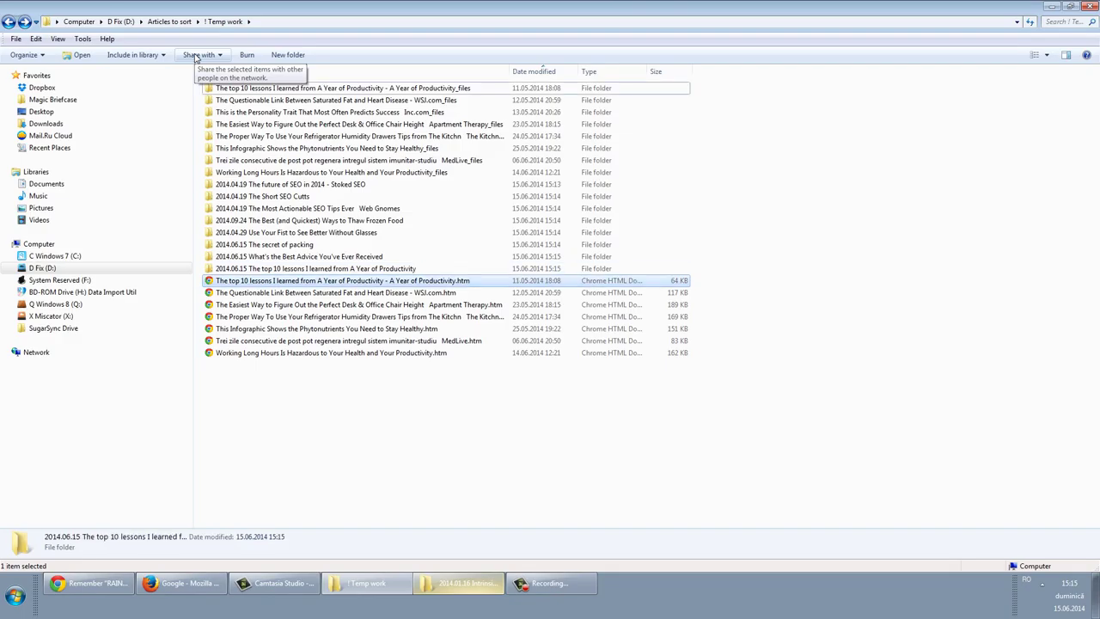
{"action": "left_click_drag", "start_coordinate": [284, 88], "coordinate": [287, 268]}
{"action": "double_click", "coordinate": [287, 269]}
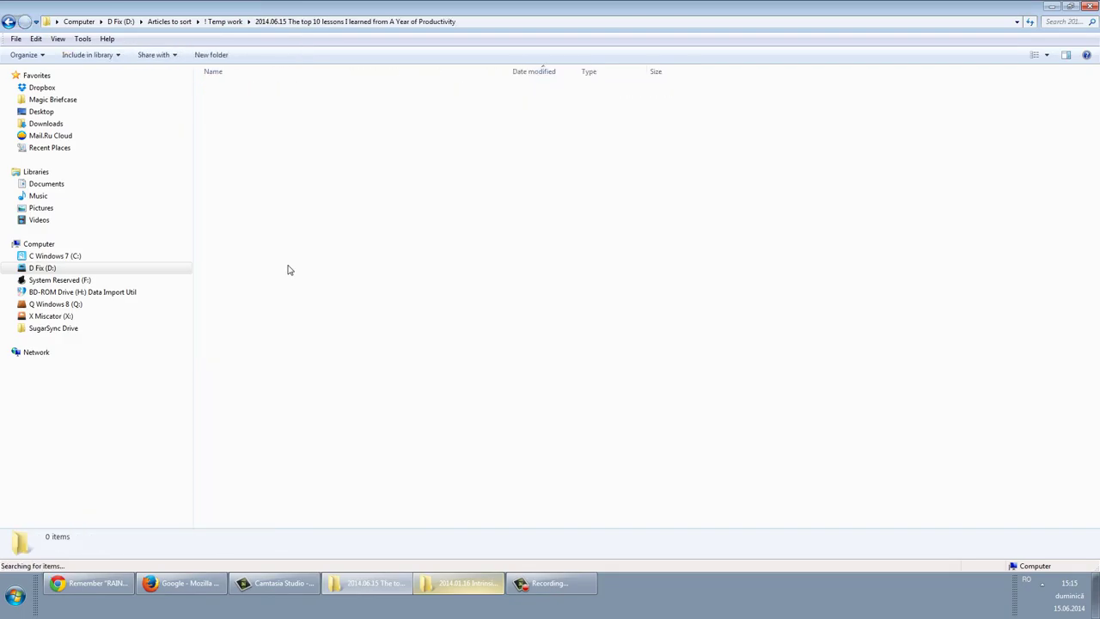
{"action": "key", "text": "BackSpace"}
- Make a 2014.06.15 Questionable Link folder and move the WSJ page and WSJ.com_files into it
{"action": "key", "text": "Down"}
{"action": "key", "text": "F2"}
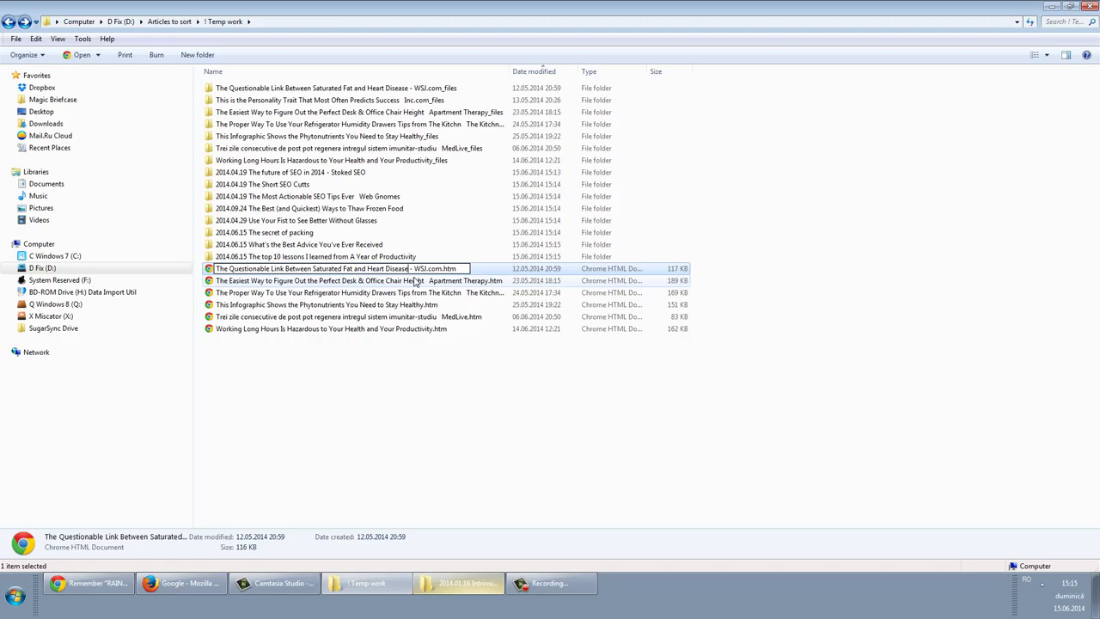
{"action": "key", "text": "ctrl+c"}
{"action": "left_click", "coordinate": [196, 55]}
{"action": "key", "text": "ctrl+v"}
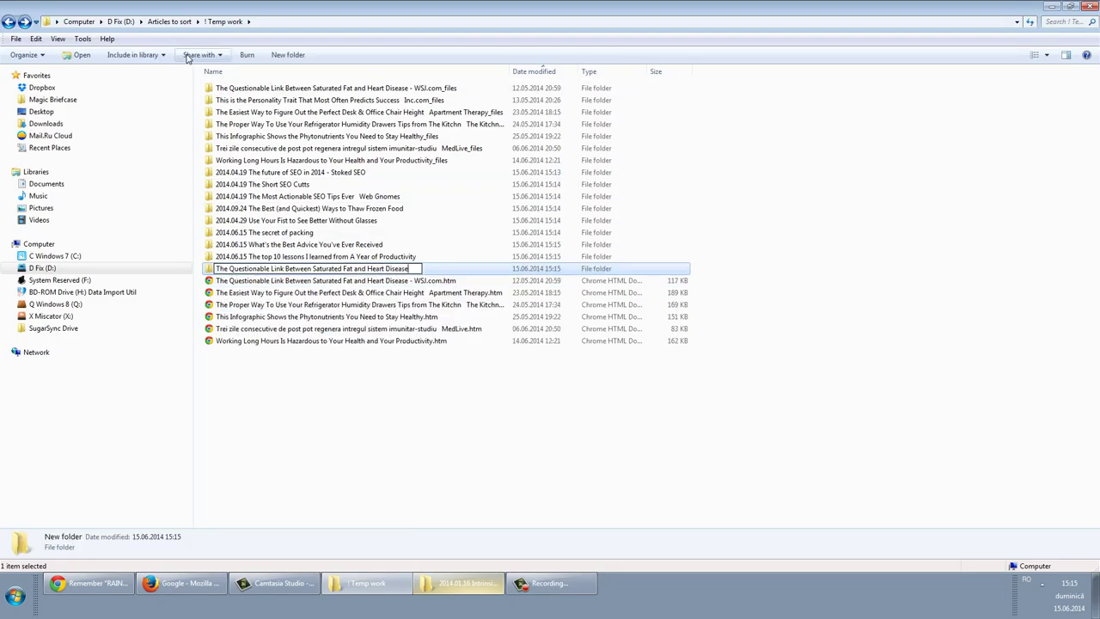
{"action": "key", "text": "Home"}
{"action": "type", "text": "2014.06.15"}
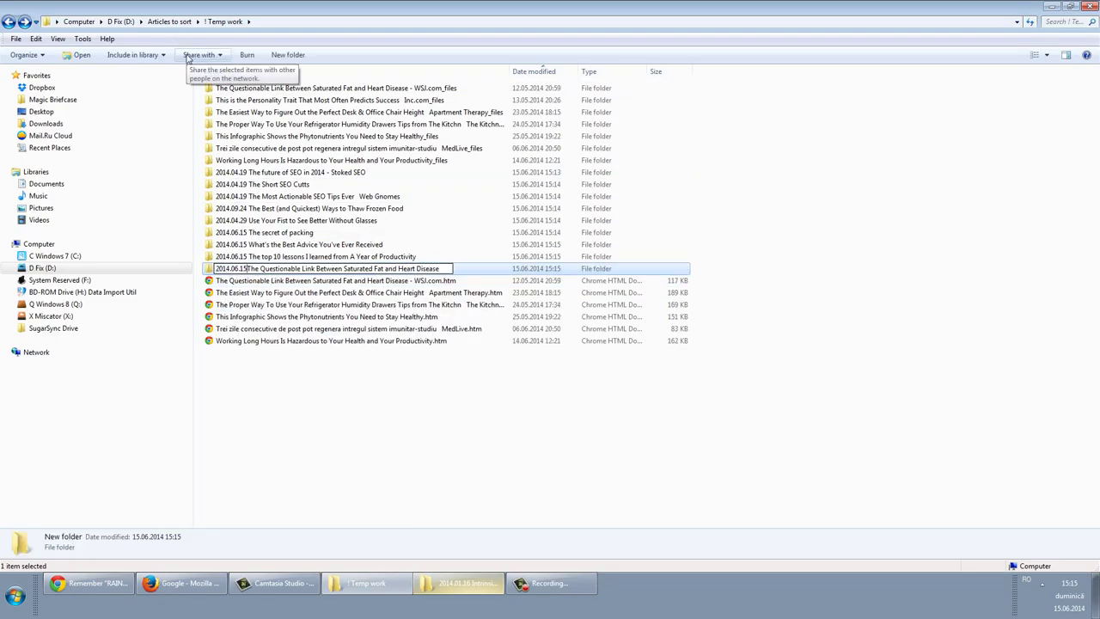
{"action": "key", "text": "Return"}
{"action": "key", "text": "Down"}
{"action": "left_click", "coordinate": [211, 87], "text": "ctrl"}
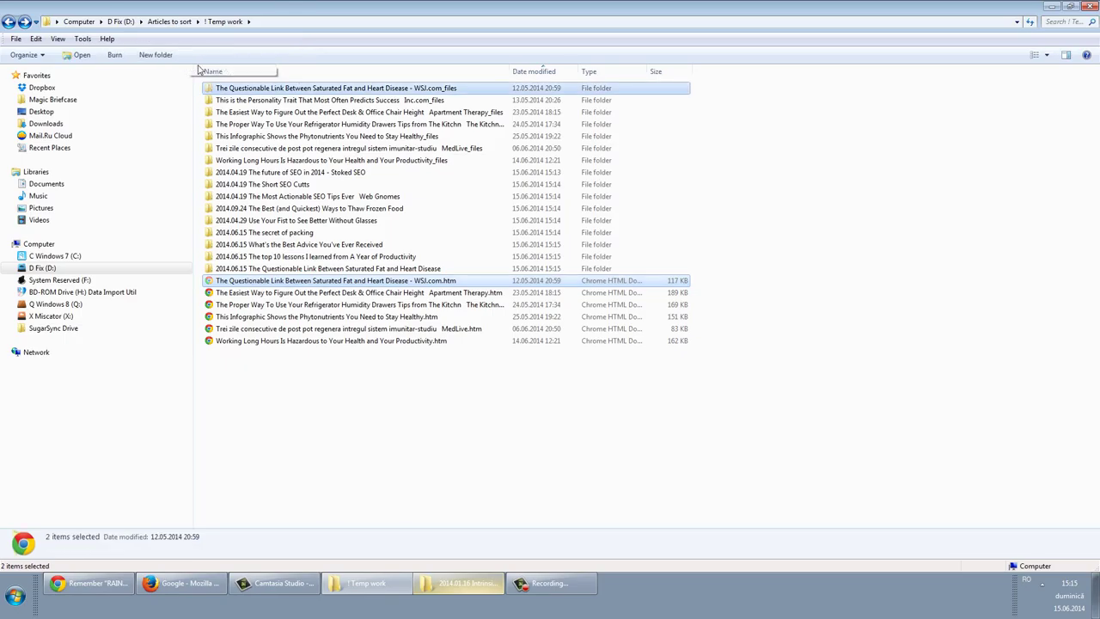
{"action": "left_click_drag", "start_coordinate": [267, 274], "coordinate": [266, 269]}
{"action": "double_click", "coordinate": [267, 269]}
{"action": "key", "text": "BackSpace"}
- Make a 2014.06.15 Easiest Way folder and move that page and its Apartment Therapy_files into it
{"action": "left_click", "coordinate": [266, 269]}
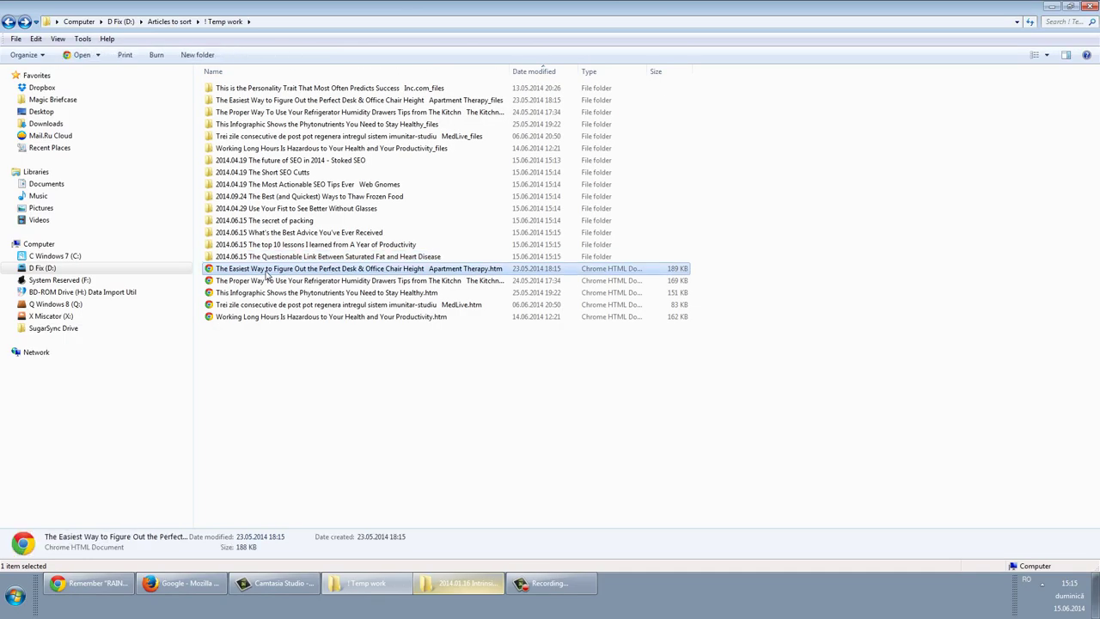
{"action": "key", "text": "F2"}
{"action": "key", "text": "End"}
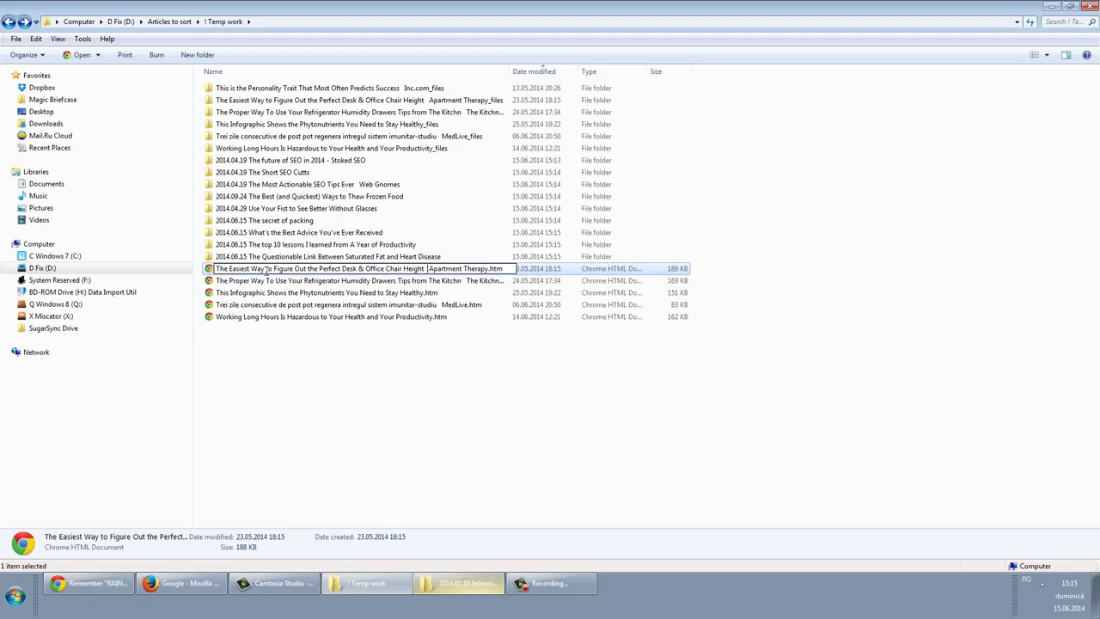
{"action": "key", "text": "shift+Home"}
{"action": "key", "text": "ctrl+c"}
{"action": "left_click", "coordinate": [199, 55]}
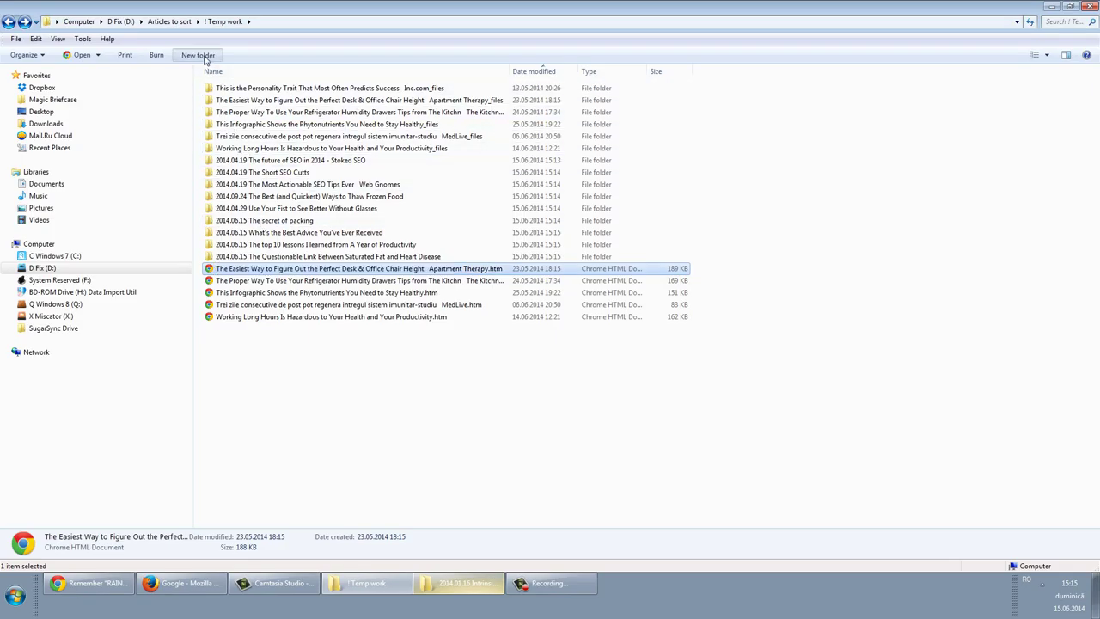
{"action": "key", "text": "ctrl+v"}
{"action": "key", "text": "Home"}
{"action": "type", "text": "2014."}
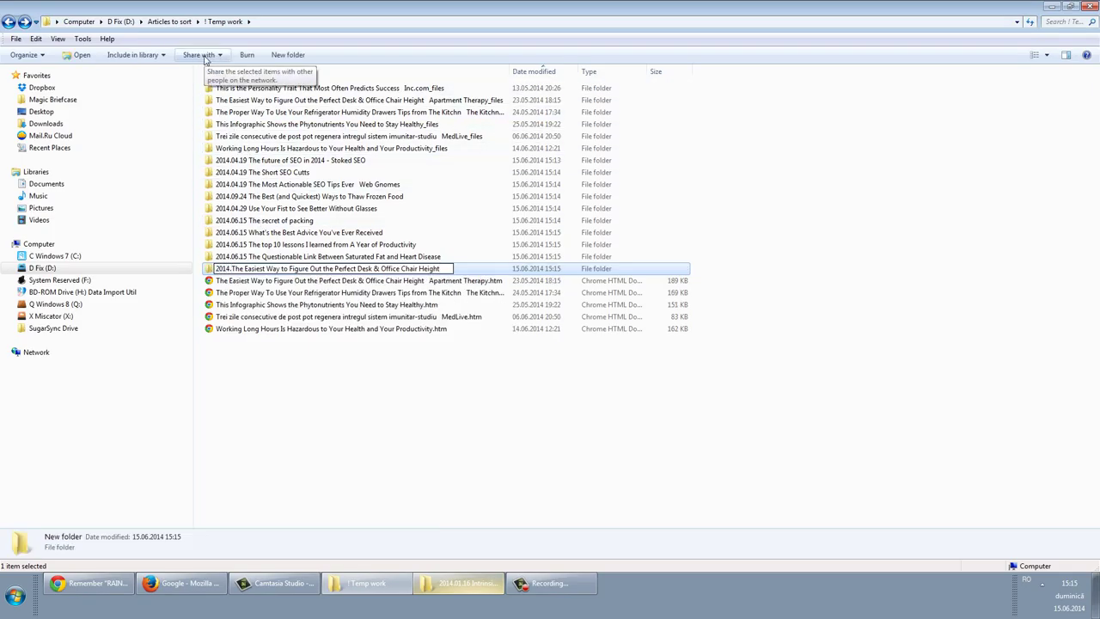
{"action": "type", "text": "06.15"}
{"action": "key", "text": "Return"}
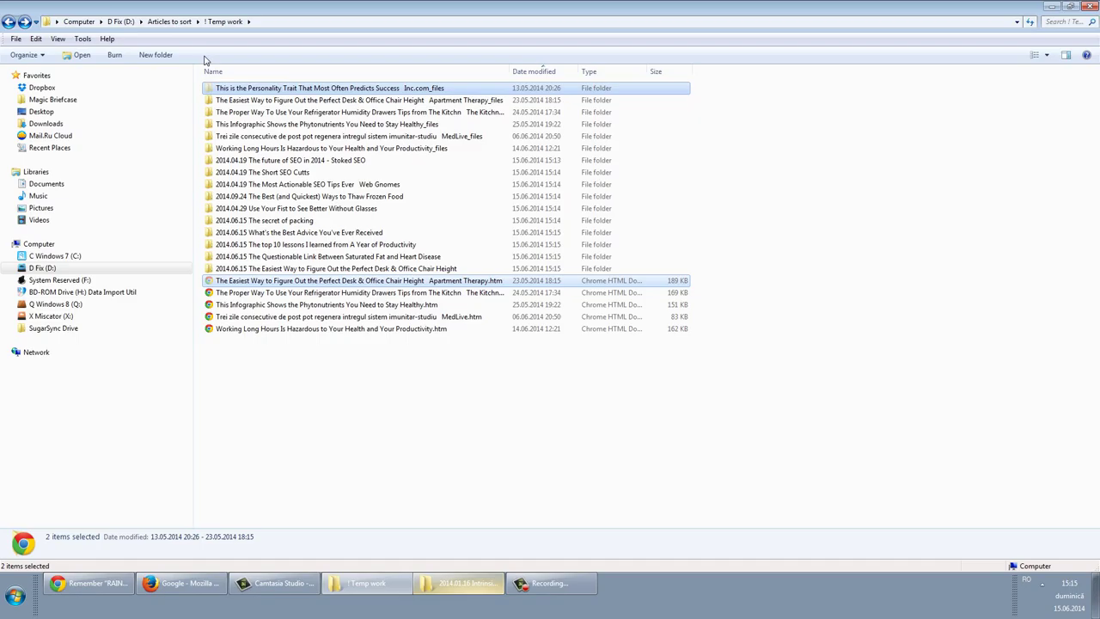
{"action": "left_click", "coordinate": [282, 88], "text": "ctrl"}
{"action": "left_click", "coordinate": [293, 100], "text": "ctrl"}
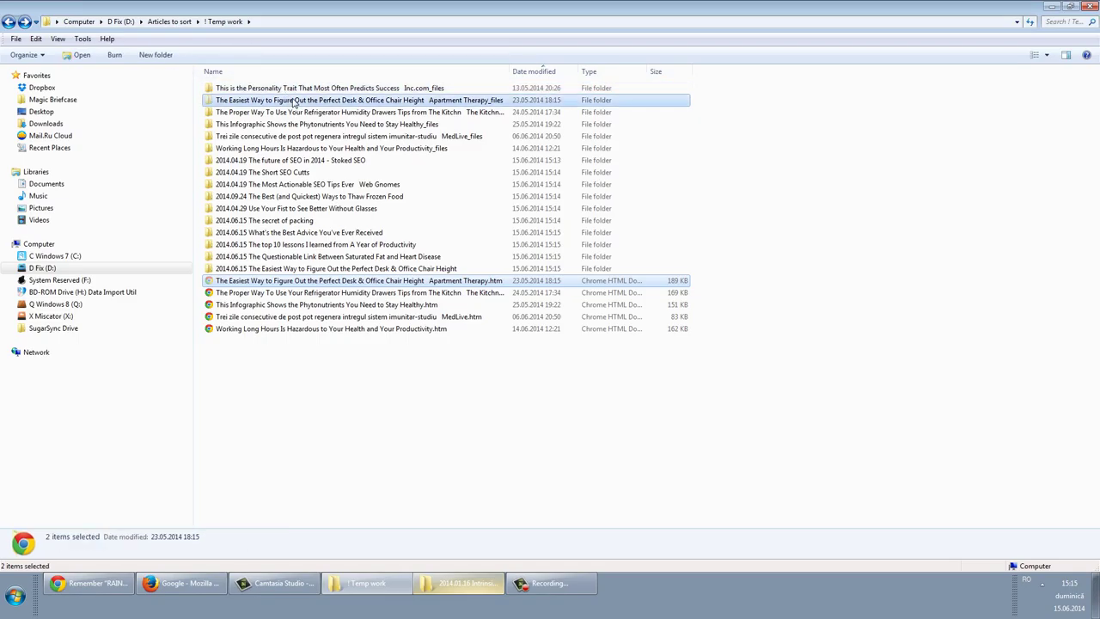
{"action": "double_click", "coordinate": [264, 269]}
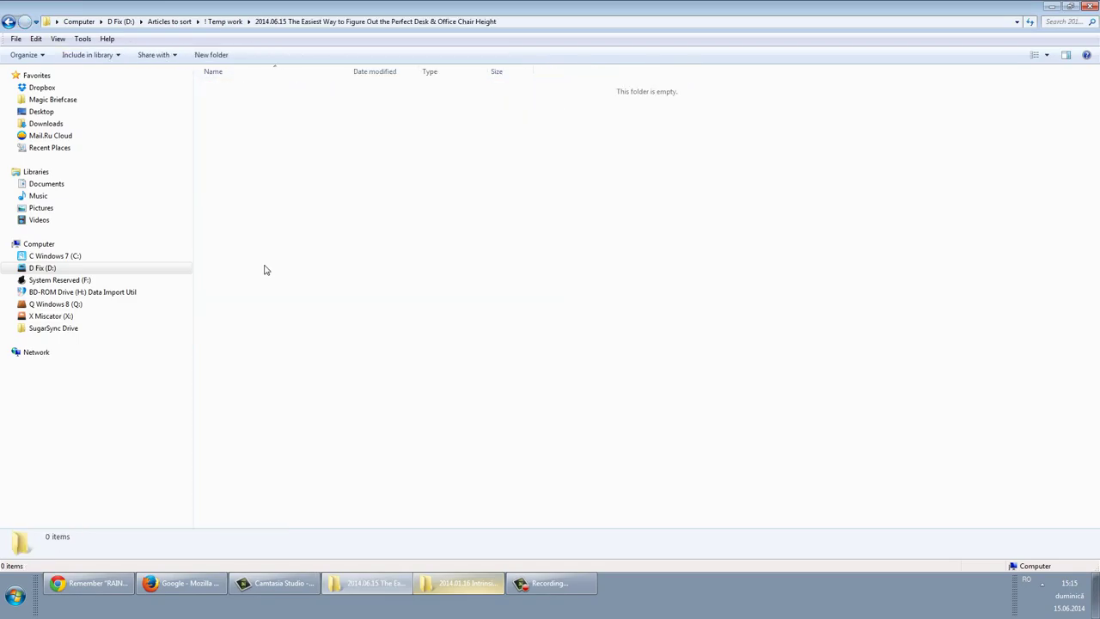
{"action": "key", "text": "BackSpace"}
- Make a 2014.06.15 Refrigerator folder and move that page and its files into it
{"action": "left_click", "coordinate": [265, 269]}
{"action": "left_click", "coordinate": [265, 269]}
{"action": "key", "text": "Right"}
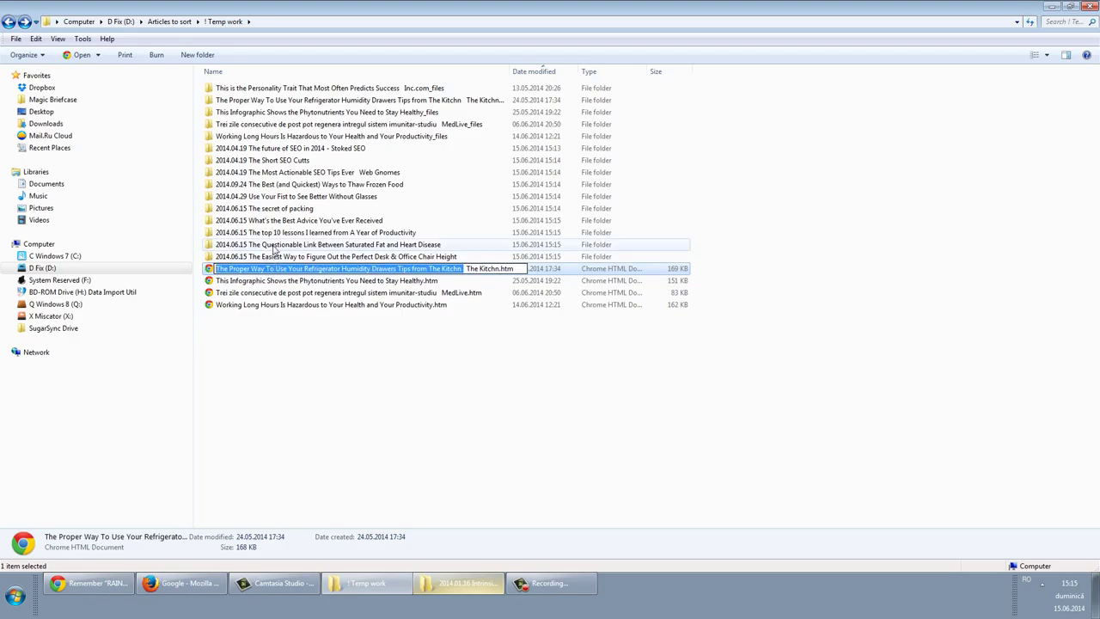
{"action": "key", "text": "Return"}
{"action": "left_click", "coordinate": [198, 55]}
{"action": "key", "text": "ctrl+v"}
{"action": "key", "text": "Home"}
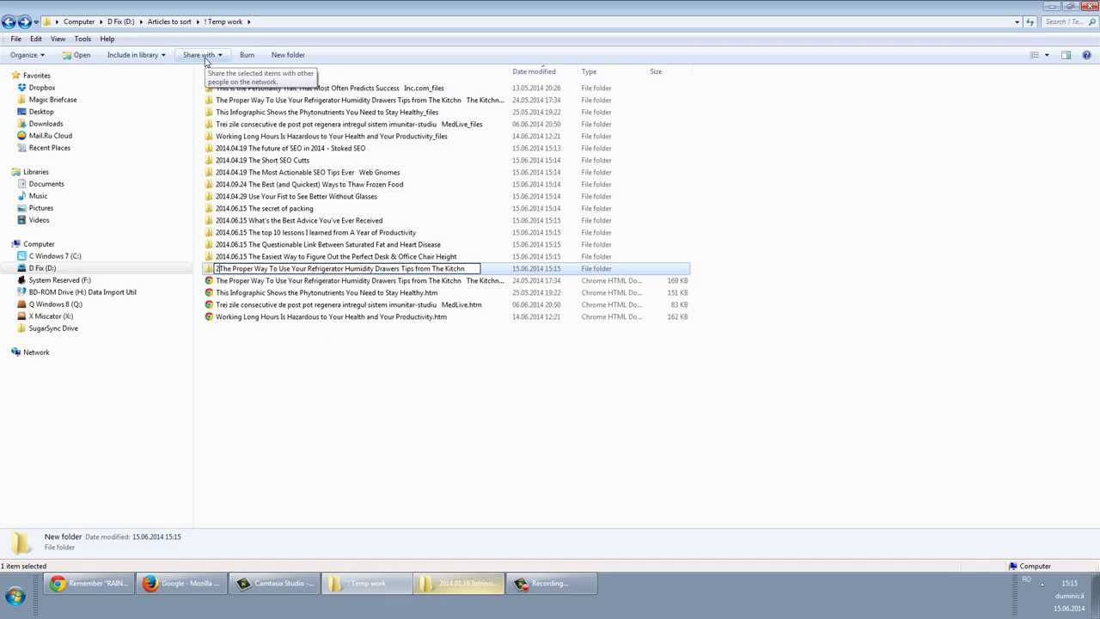
{"action": "type", "text": "2014.06.15"}
{"action": "key", "text": "Return"}
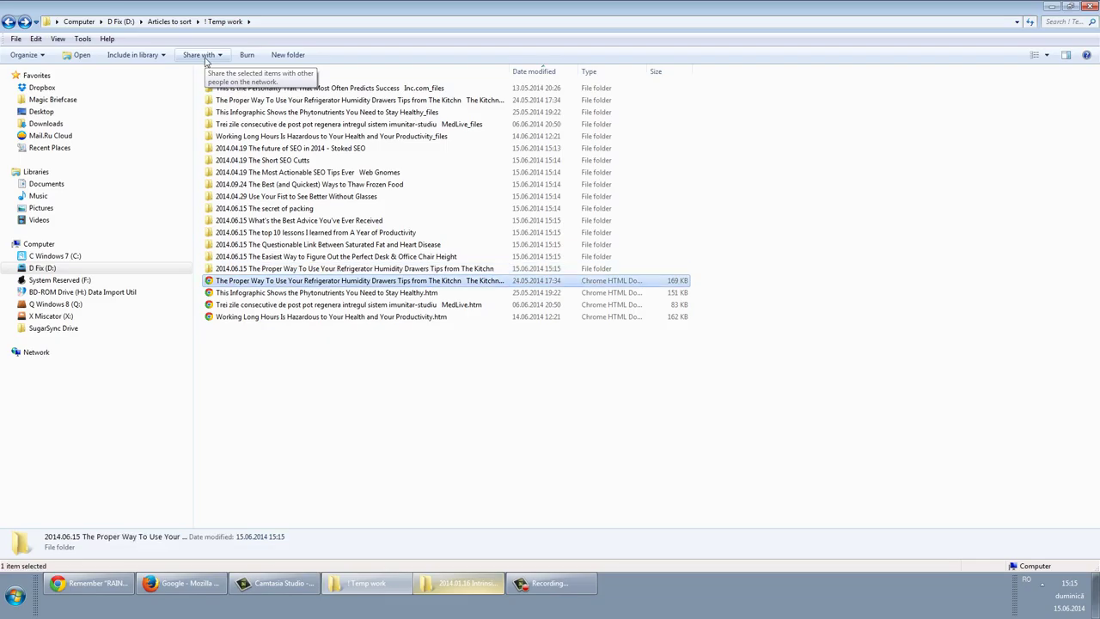
{"action": "key", "text": "Up"}
{"action": "key", "text": "Up"}
{"action": "key", "text": "Up"}
{"action": "key", "text": "Up"}
{"action": "key", "text": "Up"}
{"action": "key", "text": "Up"}
{"action": "key", "text": "Up"}
{"action": "key", "text": "Up"}
{"action": "key", "text": "Up"}
{"action": "key", "text": "Up"}
{"action": "key", "text": "Up"}
{"action": "key", "text": "Up"}
{"action": "key", "text": "Up"}
{"action": "key", "text": "Up"}
{"action": "key", "text": "Delete"}
{"action": "key", "text": "Up"}
{"action": "key", "text": "Up"}
{"action": "key", "text": "Up"}
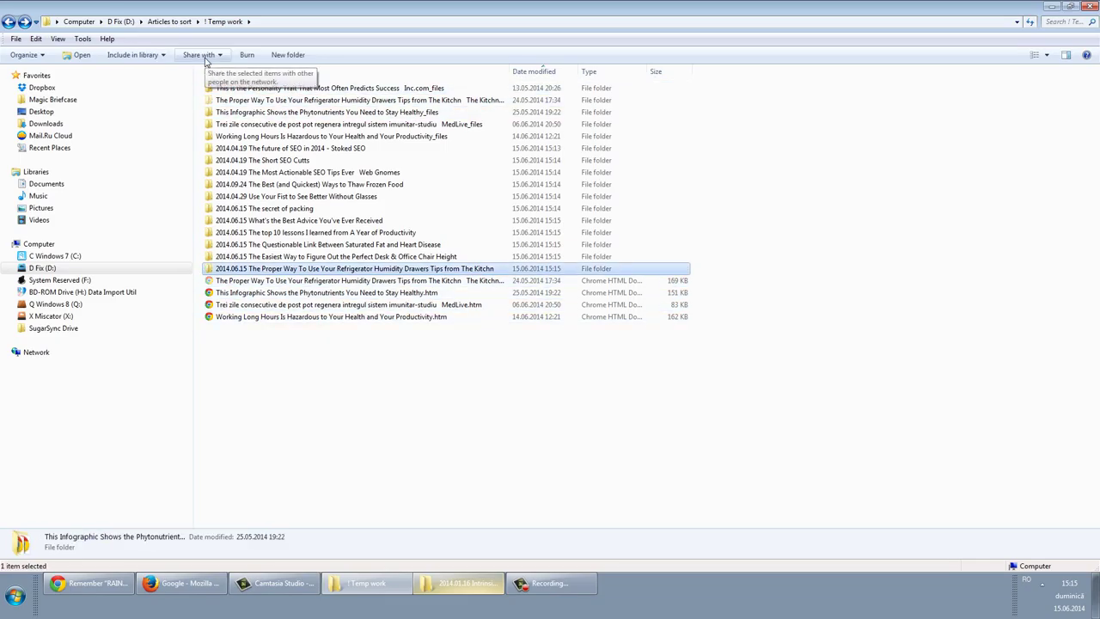
{"action": "key", "text": "Return"}
{"action": "key", "text": "BackSpace"}
- Select the Infographic saved page and begin editing its name to copy the title
{"action": "key", "text": "Down"}
{"action": "key", "text": "Down"}
{"action": "key", "text": "Down"}
{"action": "key", "text": "Up"}
{"action": "key", "text": "Up"}
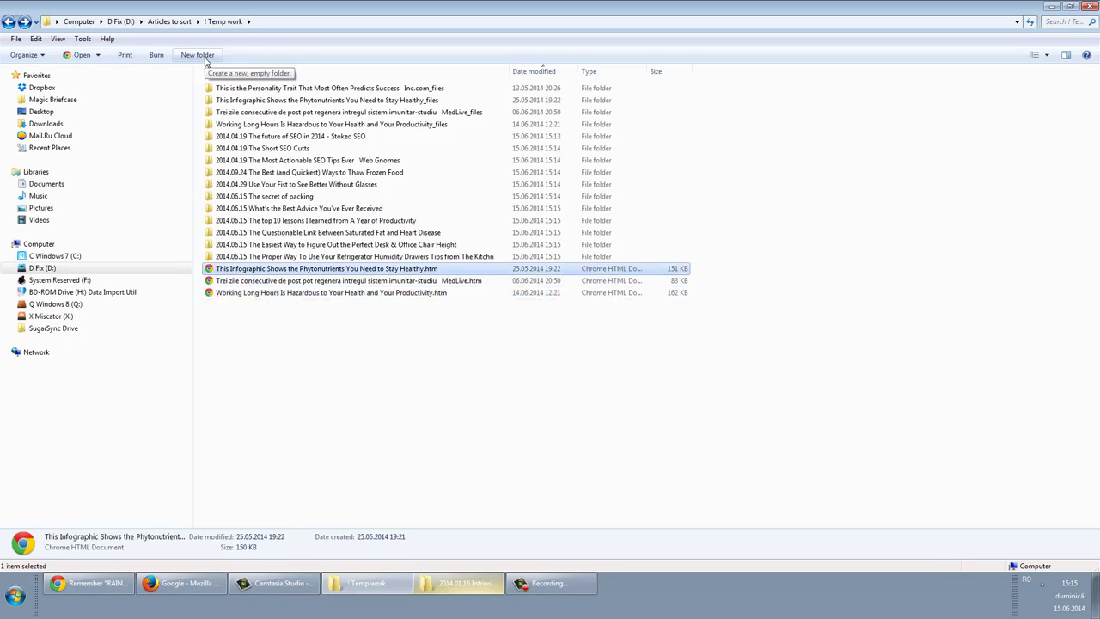
{"action": "key", "text": "F2"}
{"action": "key", "text": "ctrl+c"}
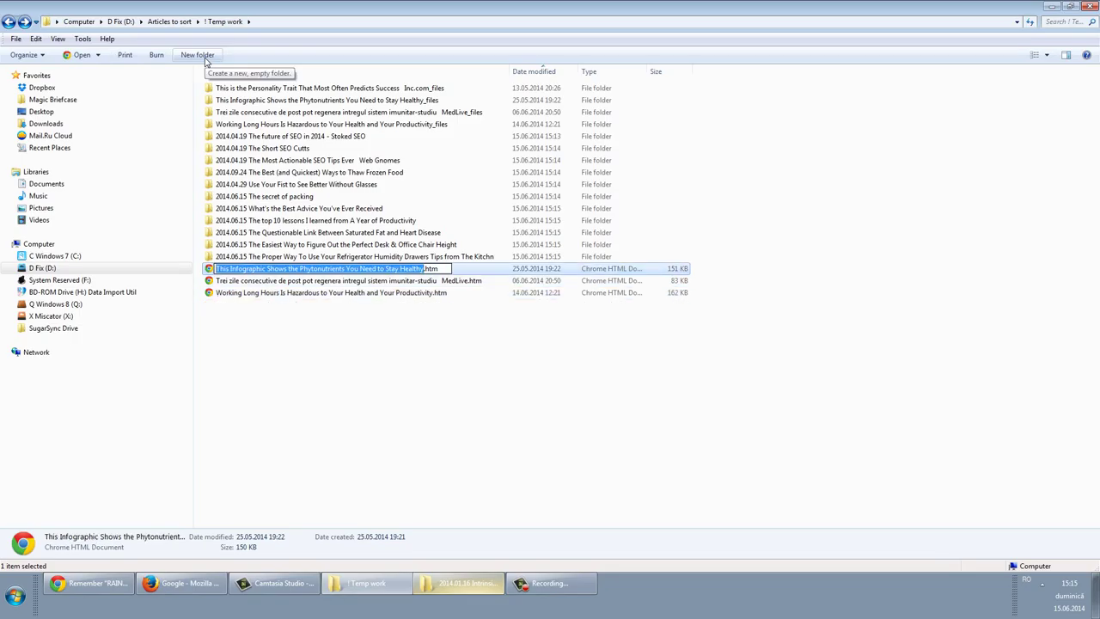
- Create an empty 'New folder', open a command window in it, then exit it
{"action": "left_click", "coordinate": [199, 55]}
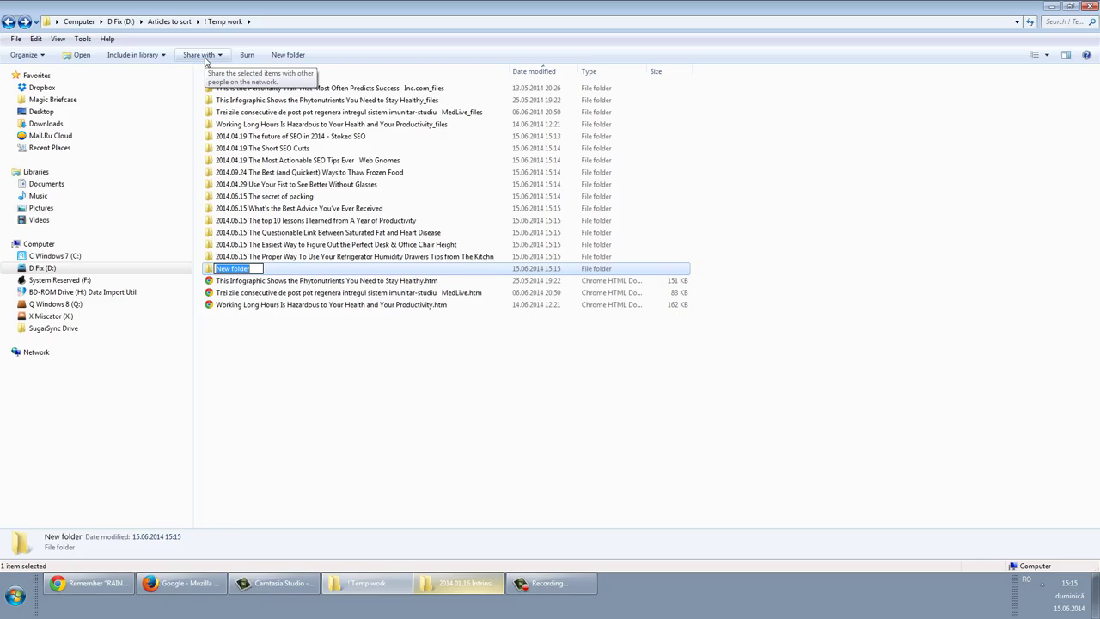
{"action": "key", "text": "Return"}
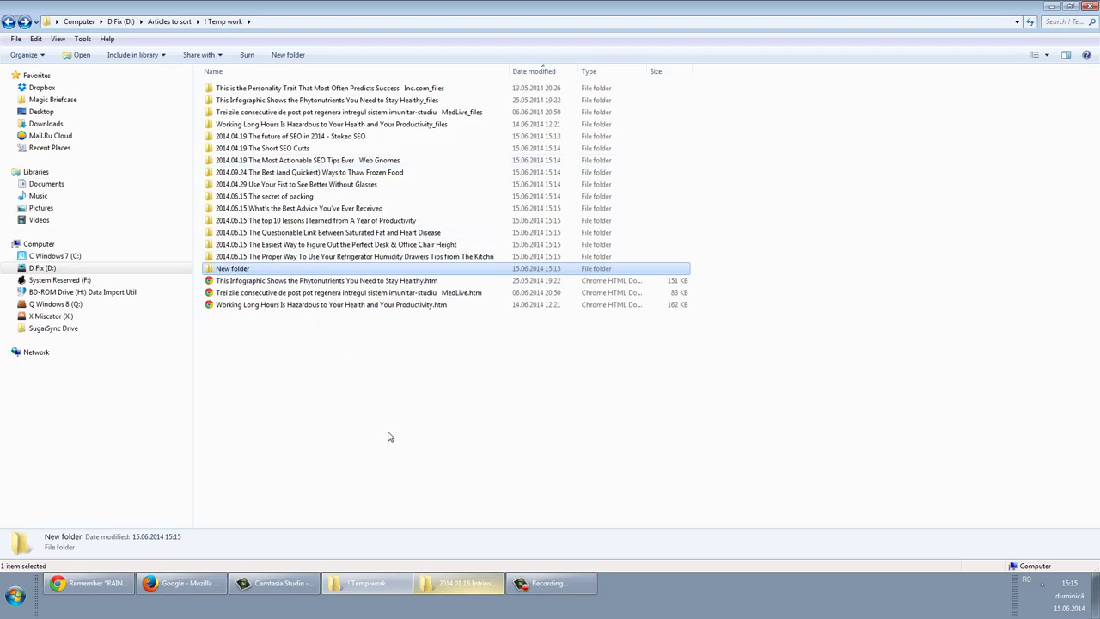
{"action": "key", "text": "shift+F10"}
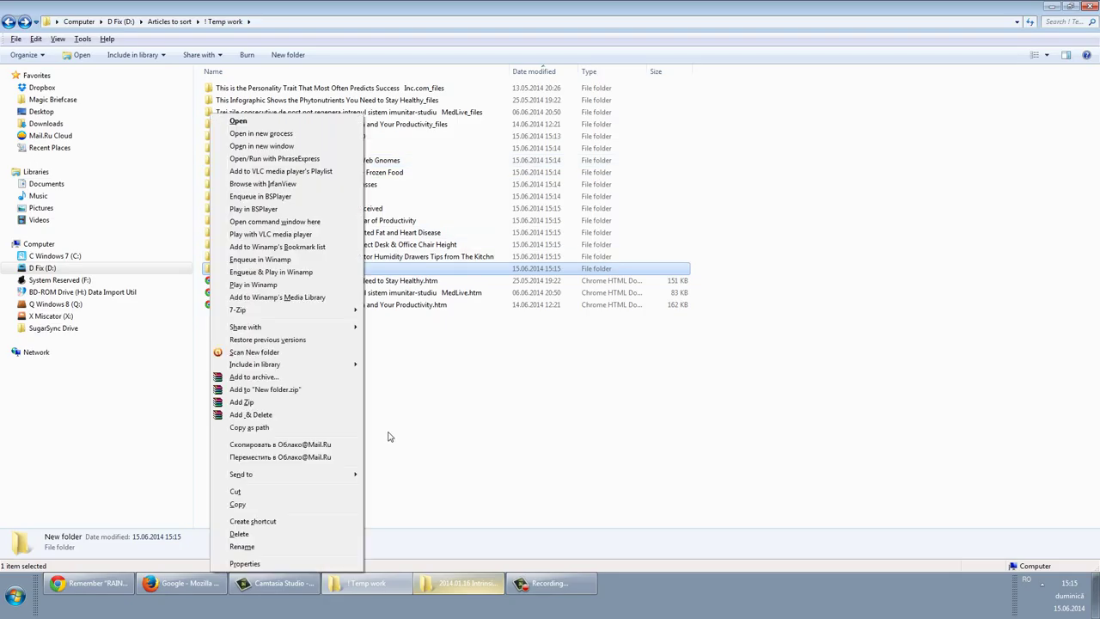
{"action": "key", "text": "w"}
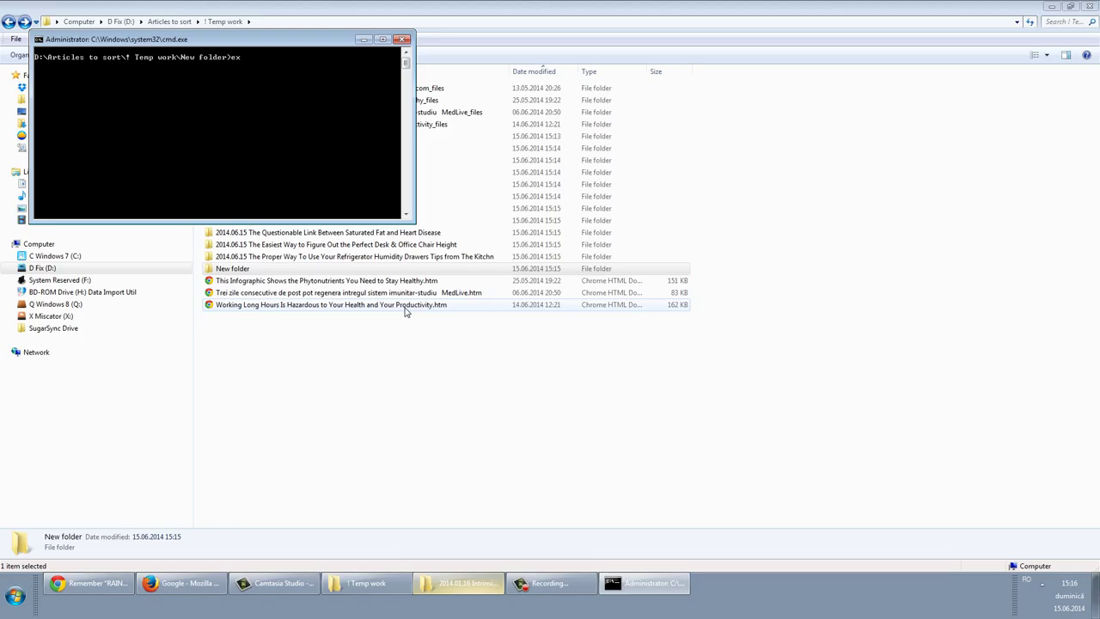
{"action": "key", "text": "Return"}
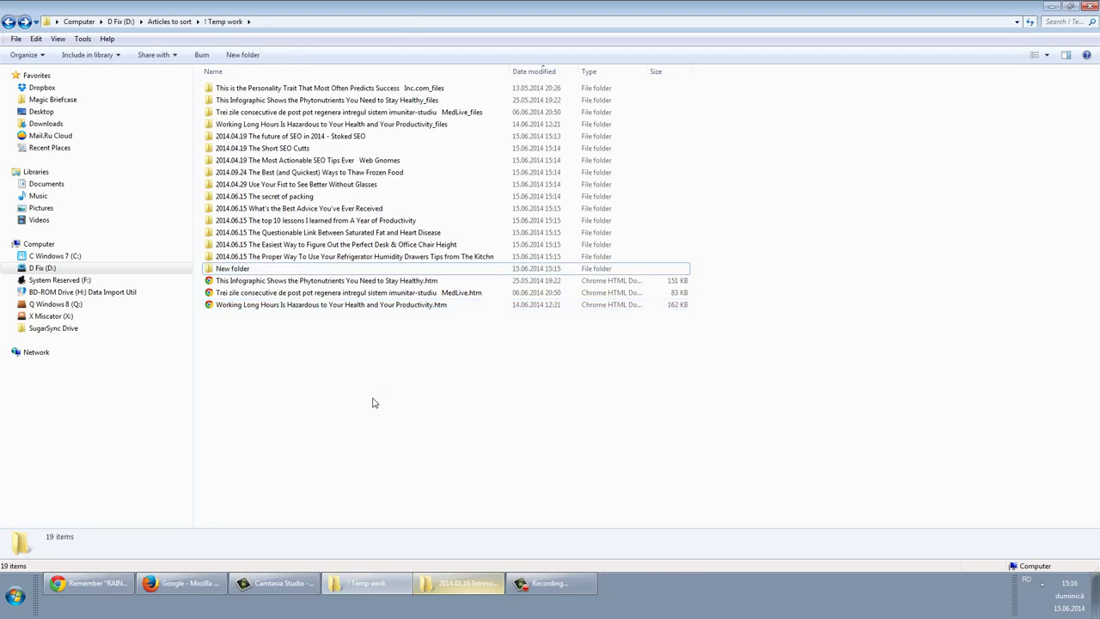
- Browse the folder's New submenu without creating anything, then select the new folder
{"action": "key", "text": "shift+F10"}
{"action": "key", "text": "w"}
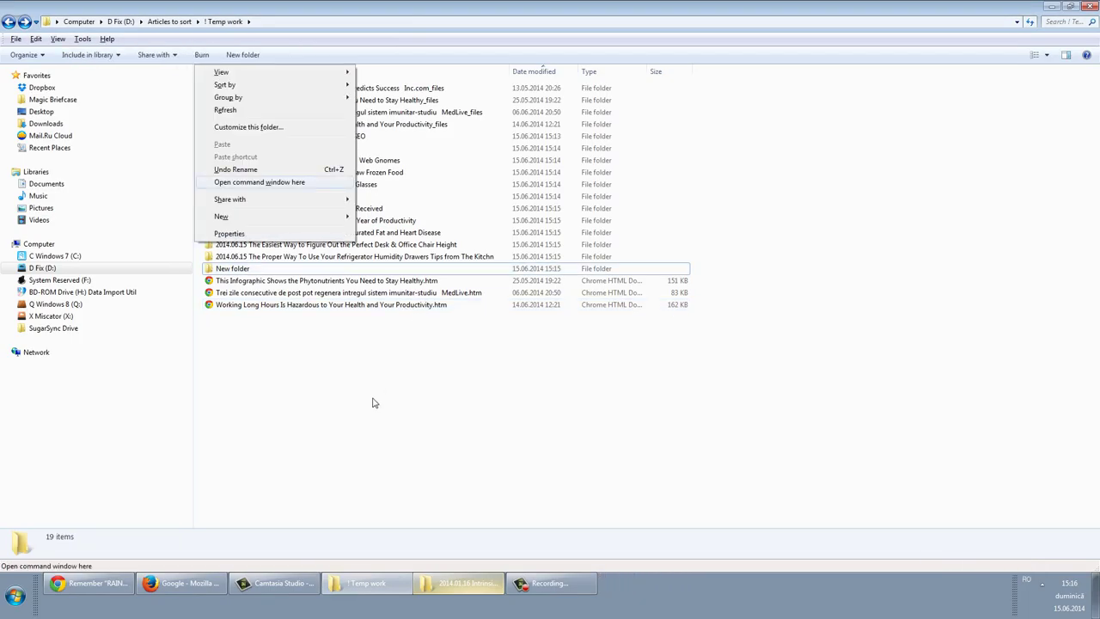
{"action": "key", "text": "w"}
{"action": "key", "text": "Right"}
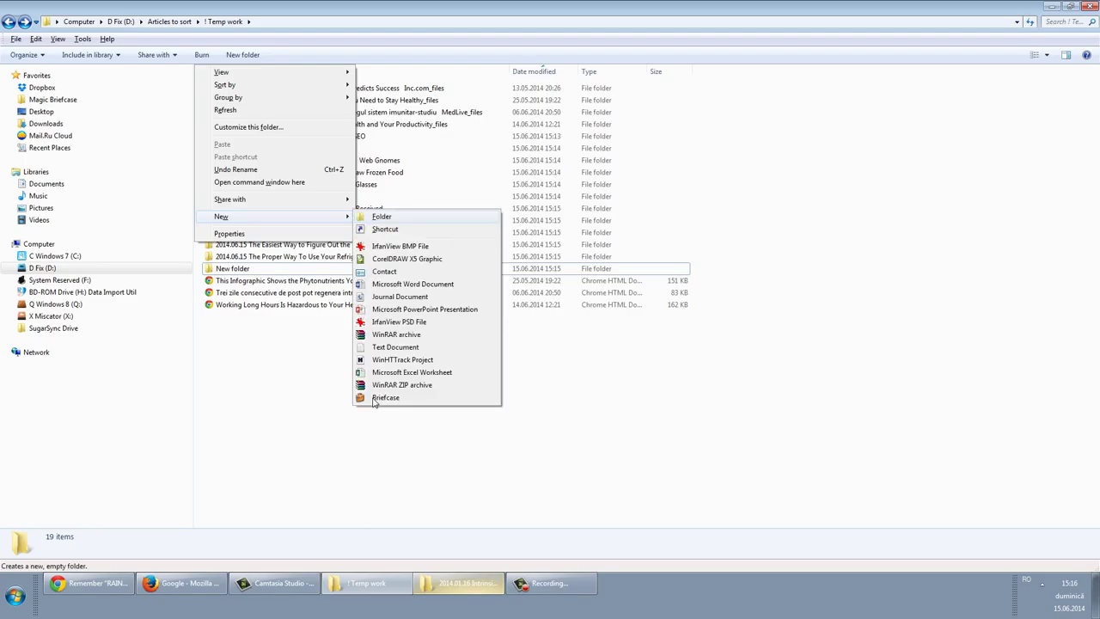
{"action": "key", "text": "Escape"}
{"action": "key", "text": "Escape"}
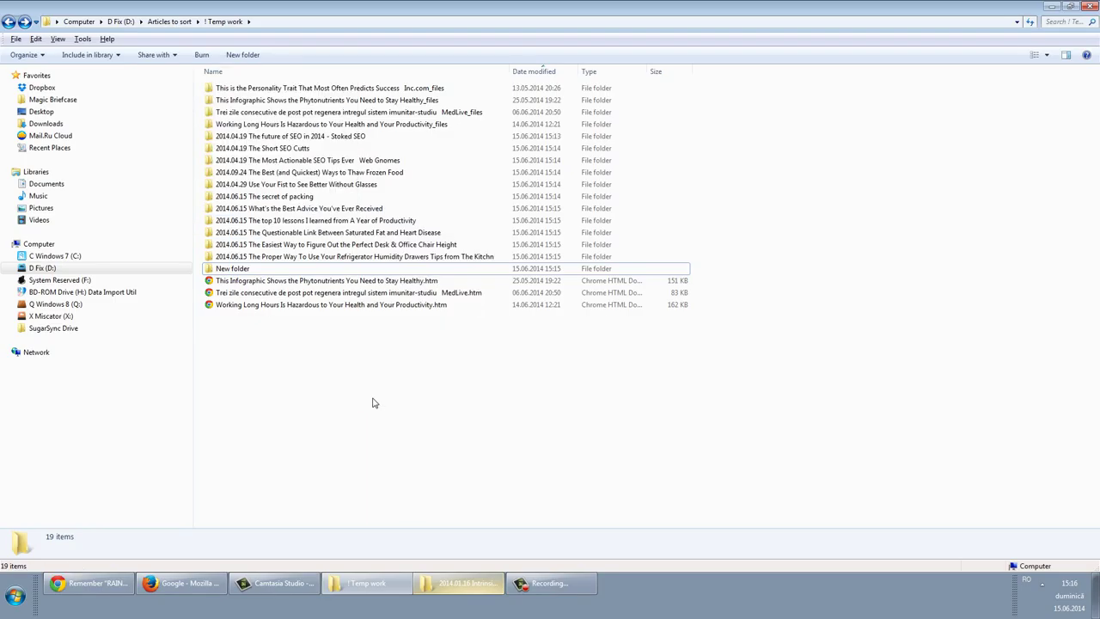
{"action": "left_click", "coordinate": [241, 268]}
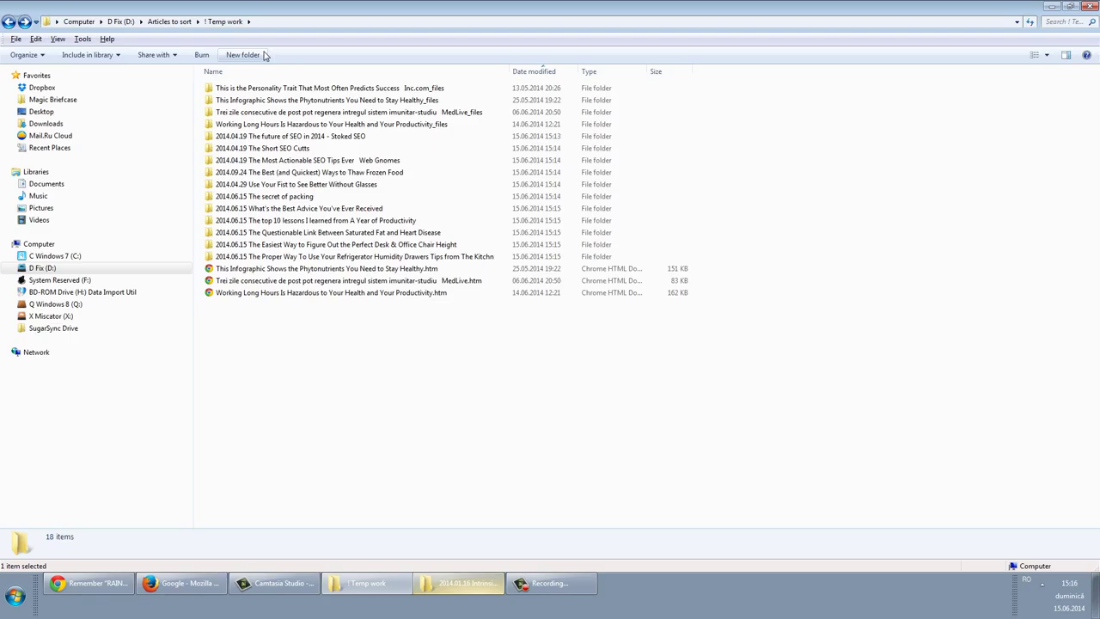
- Rename the folder to '2014.05.25 Infographic' and move the Infographic page and files into it
{"action": "key", "text": "F2"}
{"action": "key", "text": "ctrl+v"}
{"action": "key", "text": "Home"}
{"action": "type", "text": "2014.05.2"}
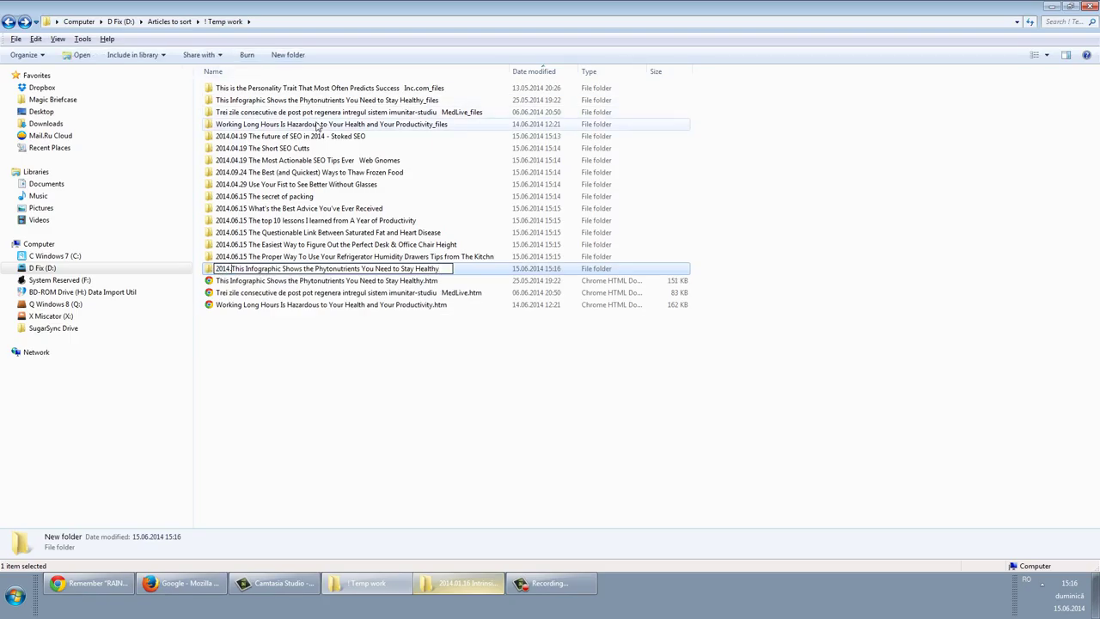
{"action": "type", "text": "5"}
{"action": "key", "text": "Return"}
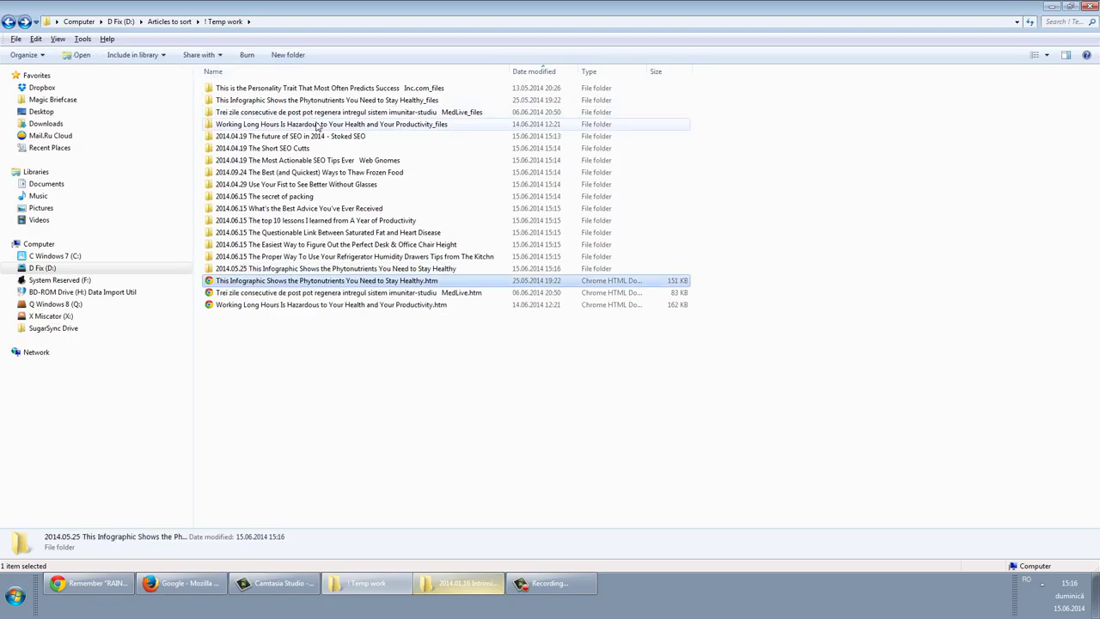
{"action": "key", "text": "Down"}
{"action": "left_click", "coordinate": [316, 100], "text": "ctrl"}
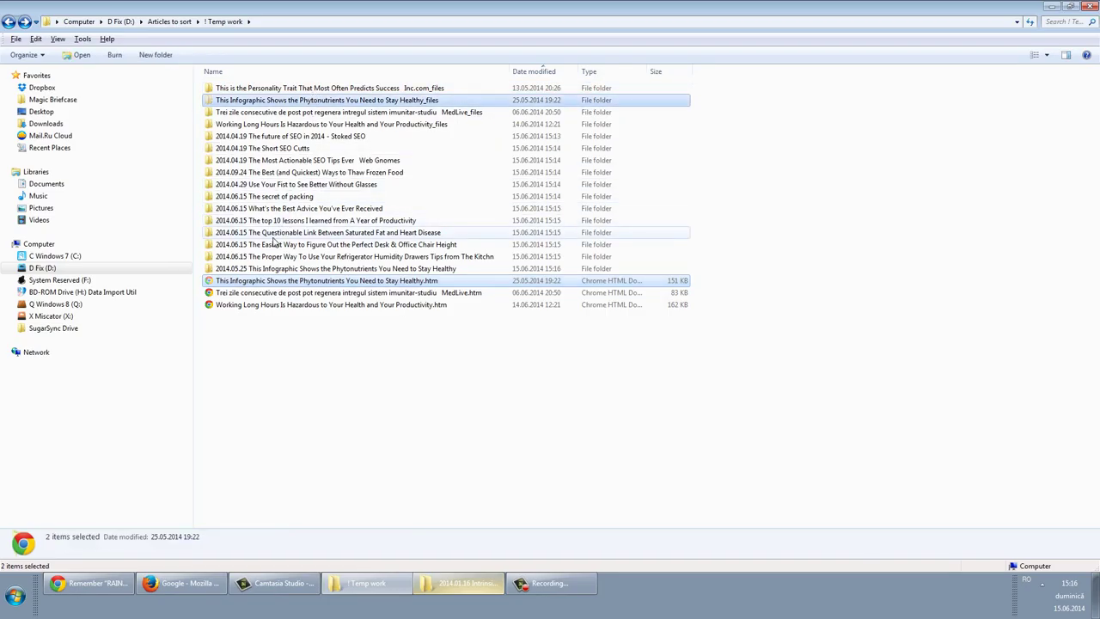
{"action": "left_click_drag", "start_coordinate": [262, 272], "coordinate": [262, 272]}
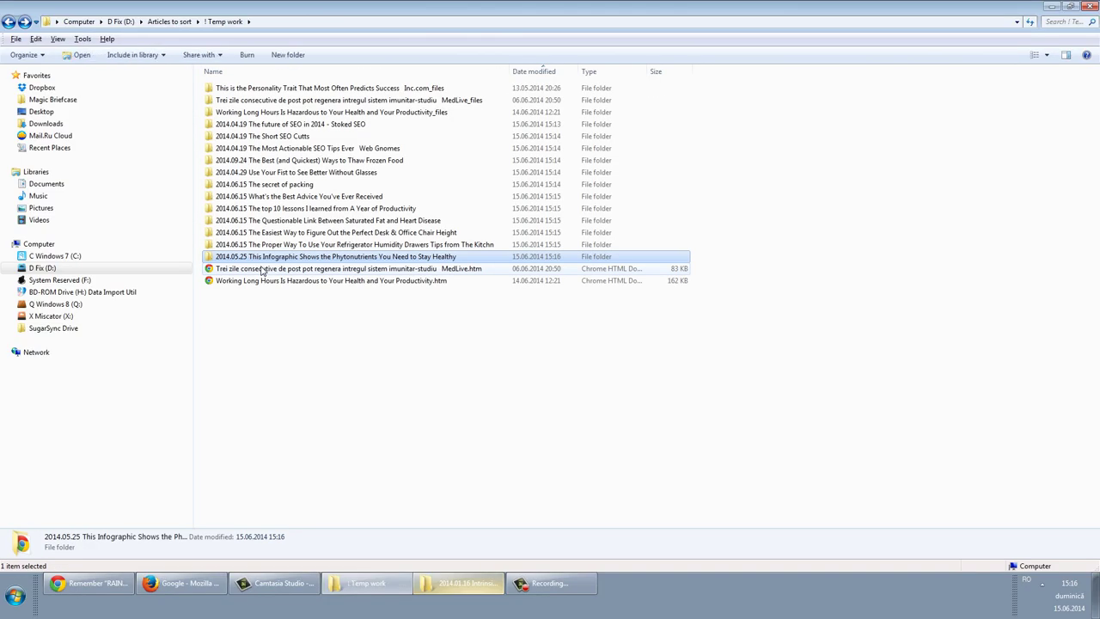
- Copy the article title from the Trei zile page's file name
{"action": "left_click", "coordinate": [262, 270]}
{"action": "left_click", "coordinate": [262, 269]}
{"action": "left_click", "coordinate": [263, 269]}
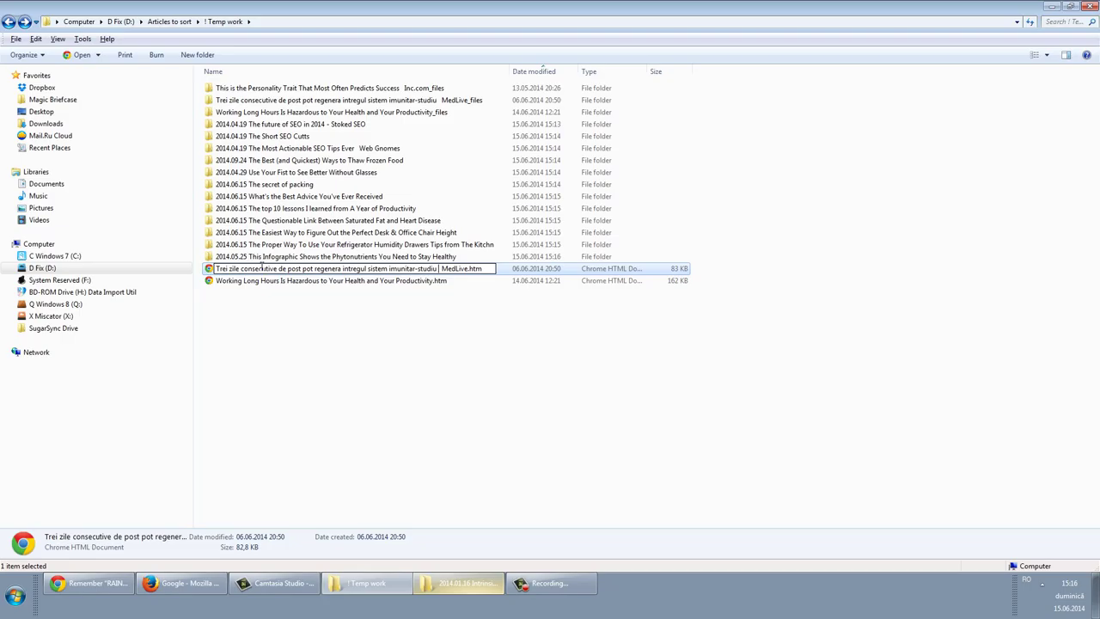
{"action": "key", "text": "shift+Home"}
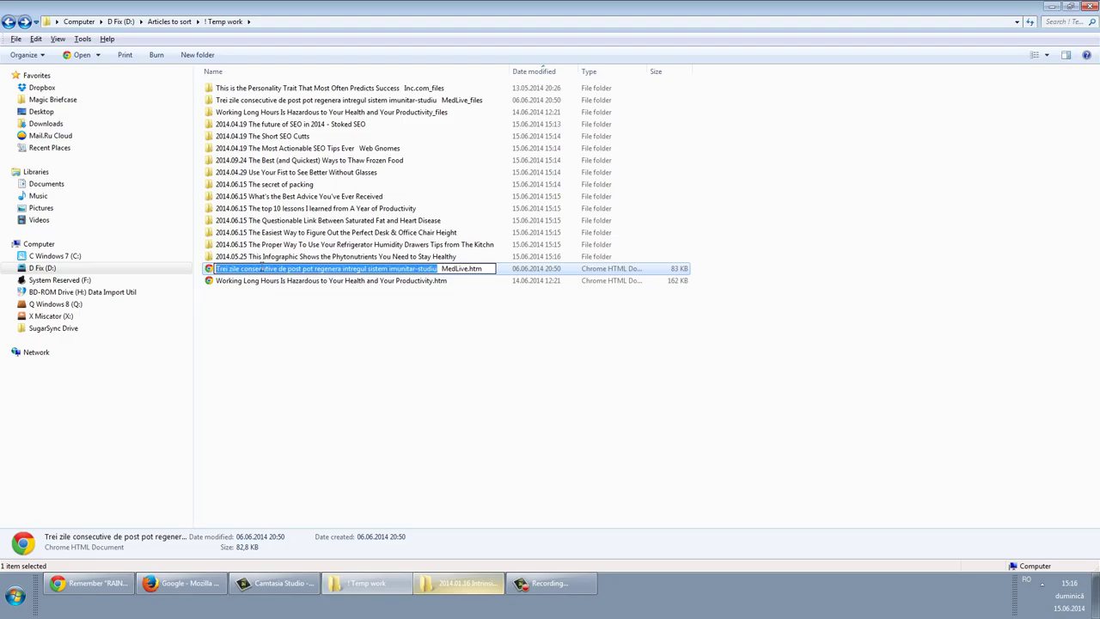
{"action": "key", "text": "End"}
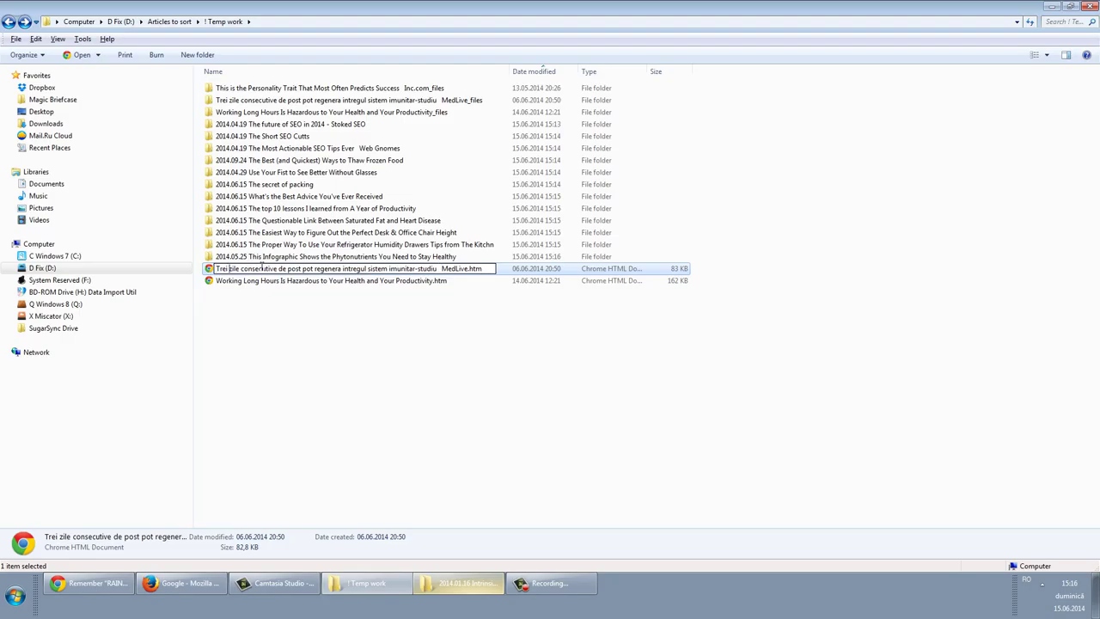
{"action": "key", "text": "shift+Home"}
{"action": "key", "text": "ctrl+c"}
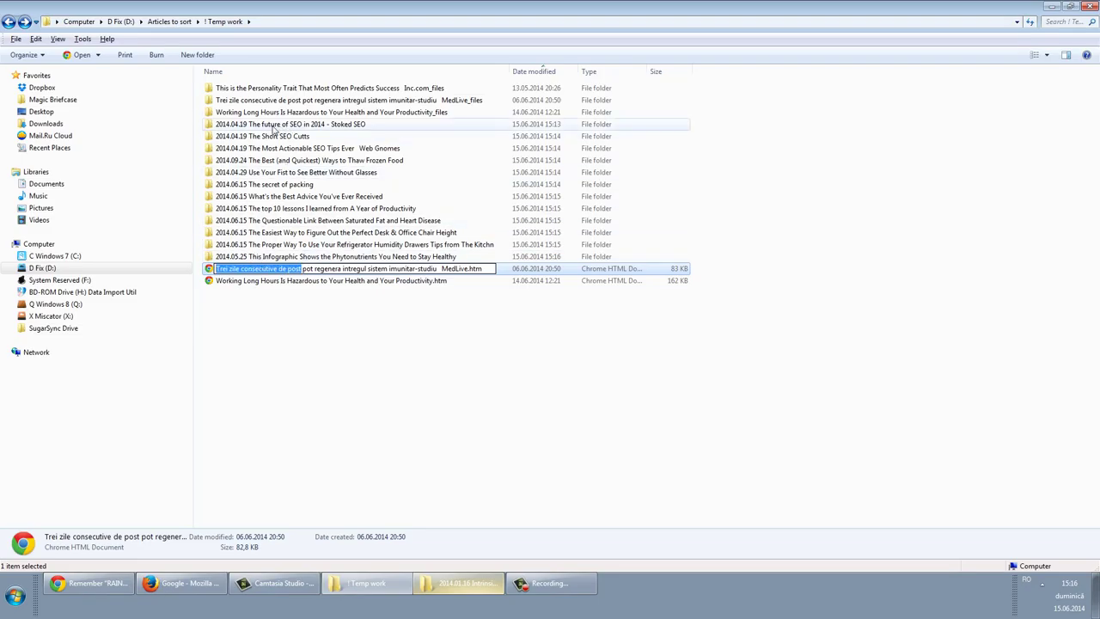
- Create the folder '2014.06.15 Trei zile consecutive de post' and open it to check
{"action": "left_click", "coordinate": [197, 54]}
{"action": "key", "text": "ctrl+v"}
{"action": "key", "text": "Home"}
{"action": "type", "text": "2014"}
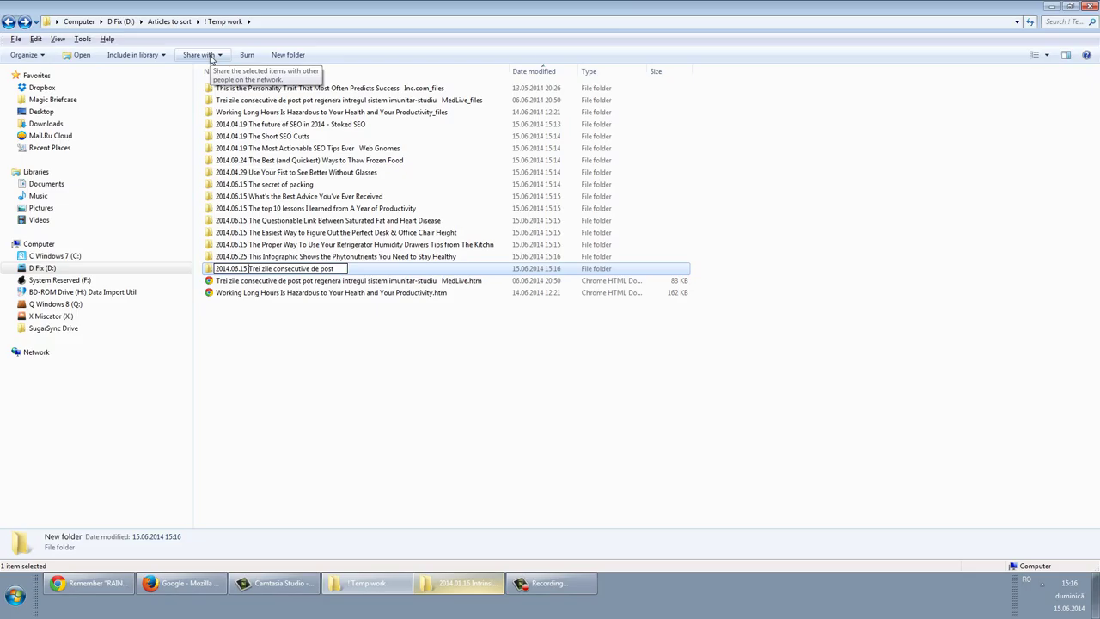
{"action": "type", "text": ".06.15"}
{"action": "key", "text": "Return"}
{"action": "key", "text": "Down"}
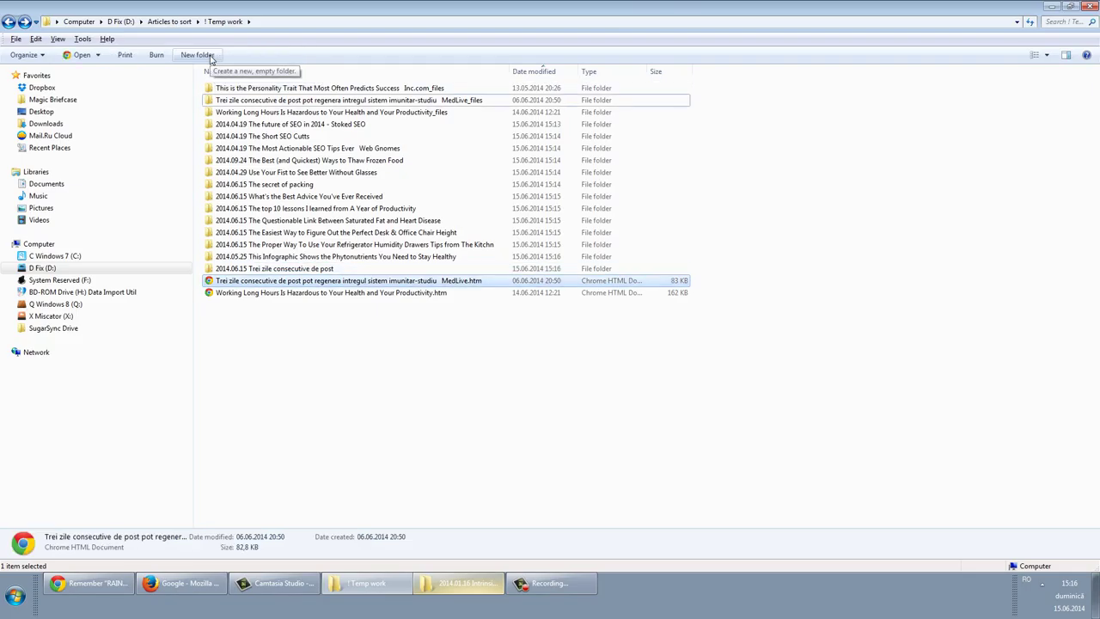
{"action": "key", "text": "Up"}
{"action": "key", "text": "Return"}
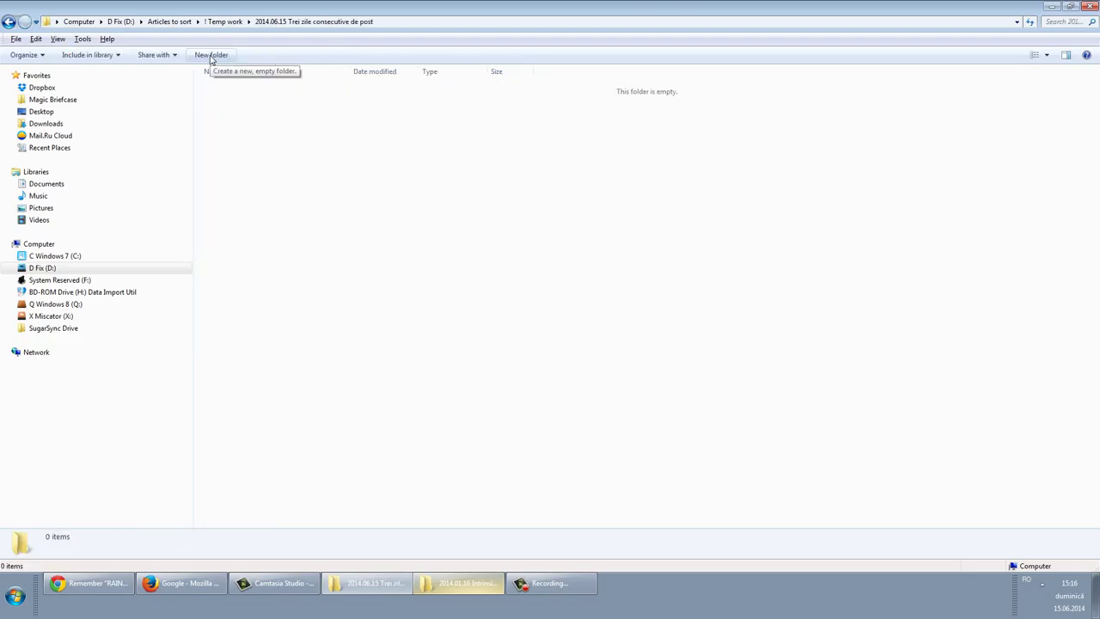
{"action": "key", "text": "BackSpace"}
- Create a 2014.06.25 folder named with the copied Working Long Hours title
{"action": "key", "text": "Down"}
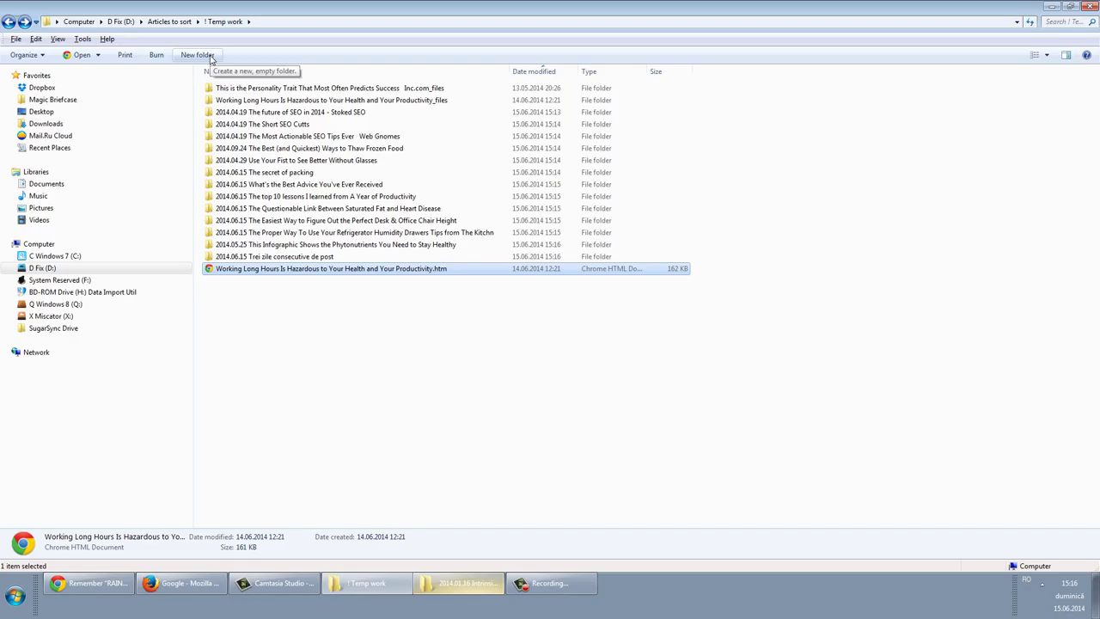
{"action": "key", "text": "F2"}
{"action": "key", "text": "Home"}
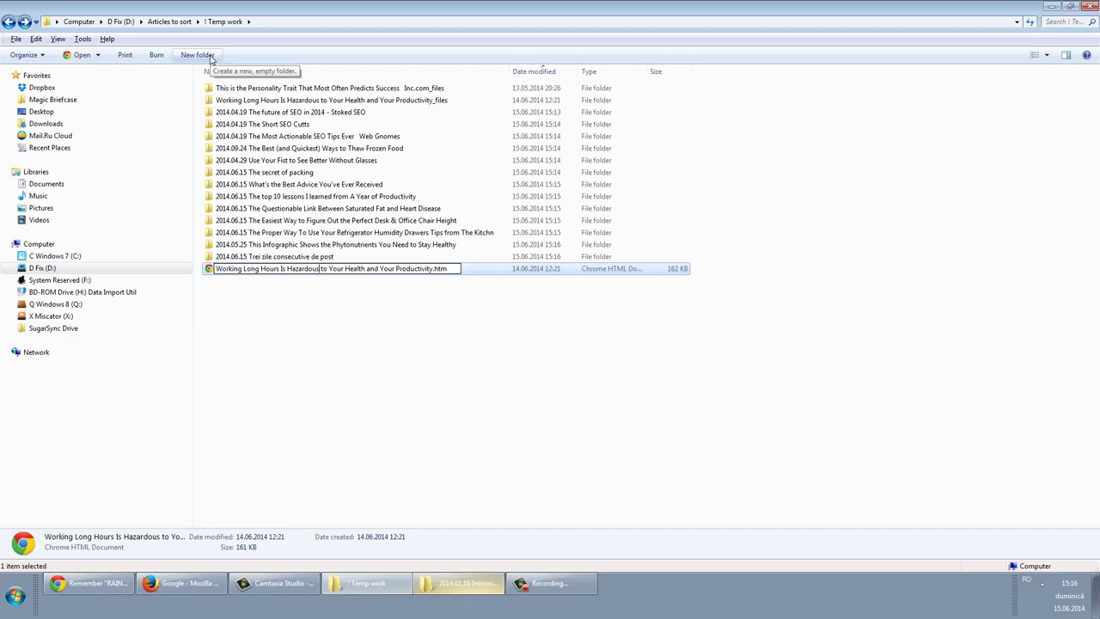
{"action": "key", "text": "ctrl+c"}
{"action": "key", "text": "Escape"}
{"action": "key", "text": "ctrl+shift+n"}
{"action": "key", "text": "ctrl+v"}
{"action": "key", "text": "Home"}
{"action": "type", "text": "20"}
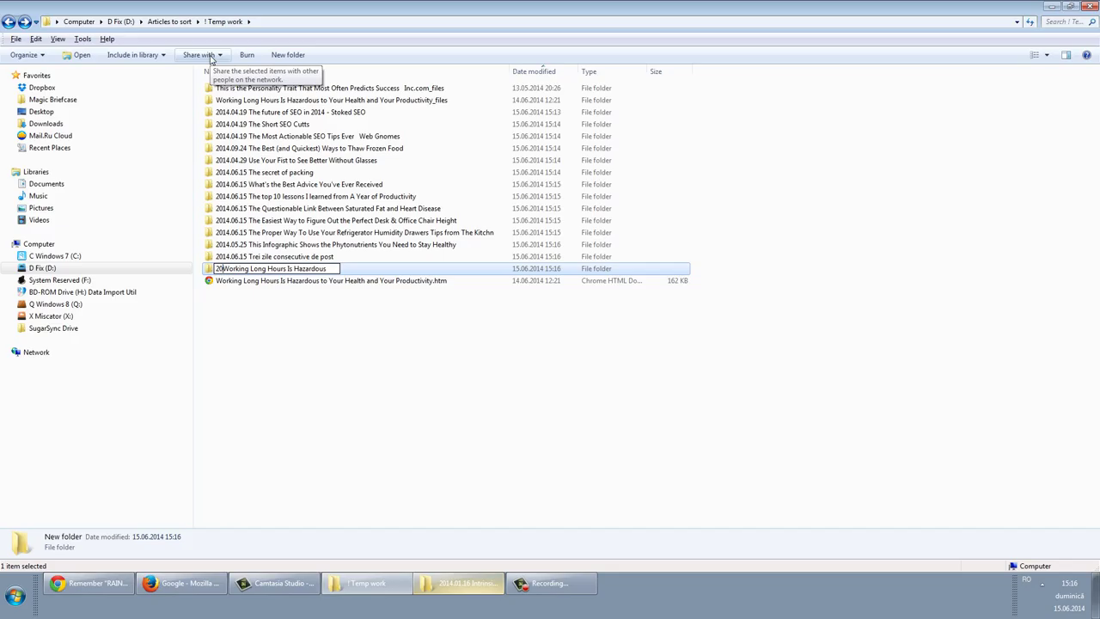
{"action": "type", "text": "14."}
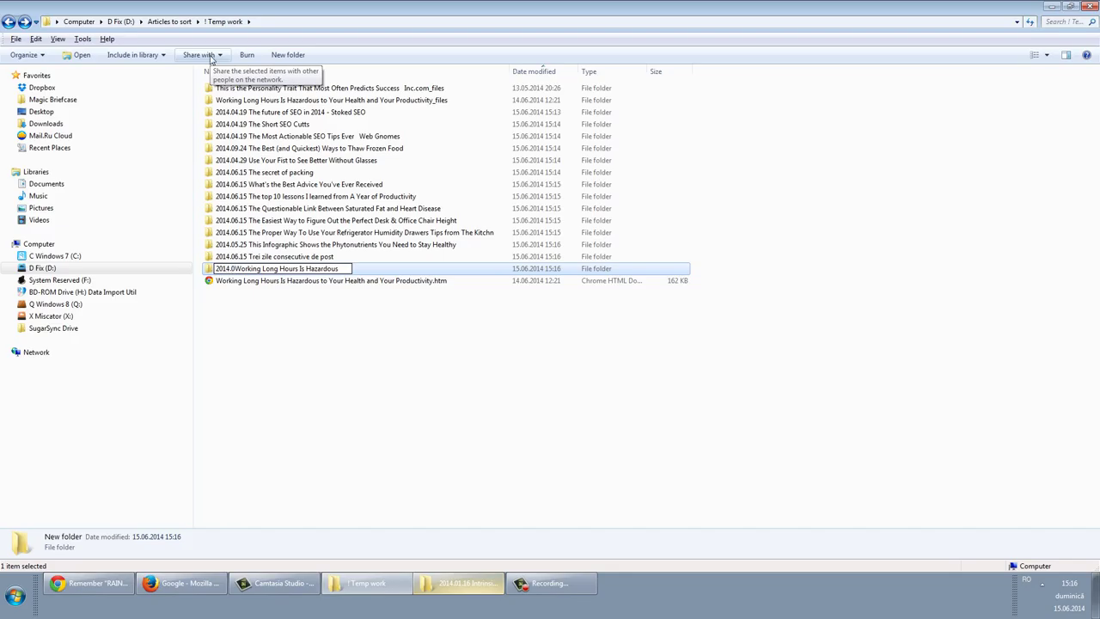
{"action": "type", "text": "06.25"}
{"action": "key", "text": "Return"}
- Shorten the folder name to '2014.06.25 Working Long Hours'
{"action": "key", "text": "Down"}
{"action": "key", "text": "F2"}
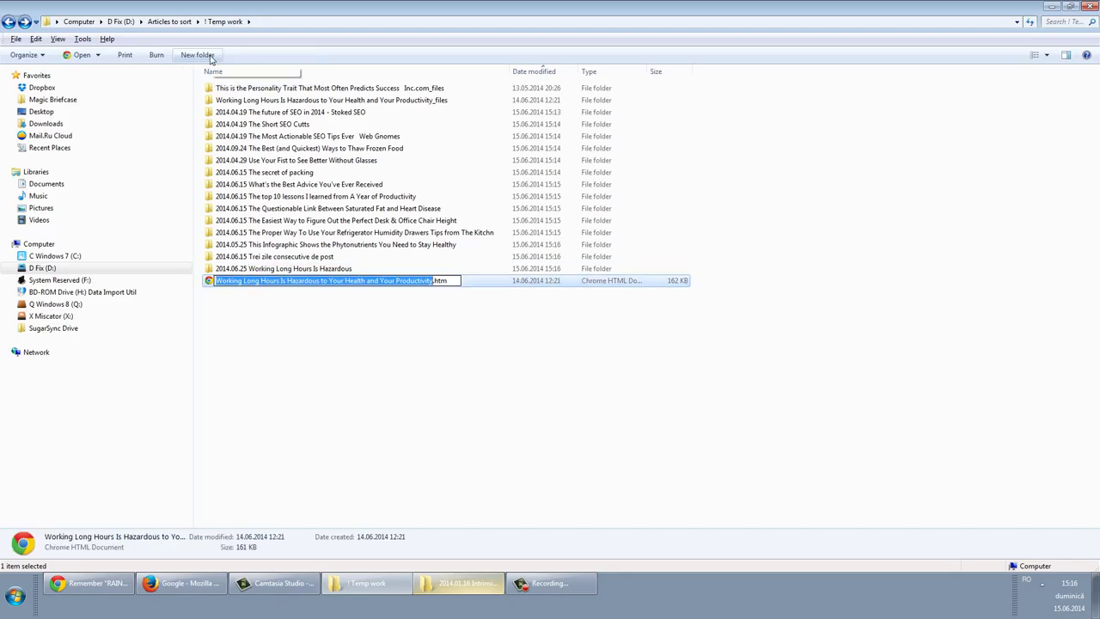
{"action": "key", "text": "ctrl+Left"}
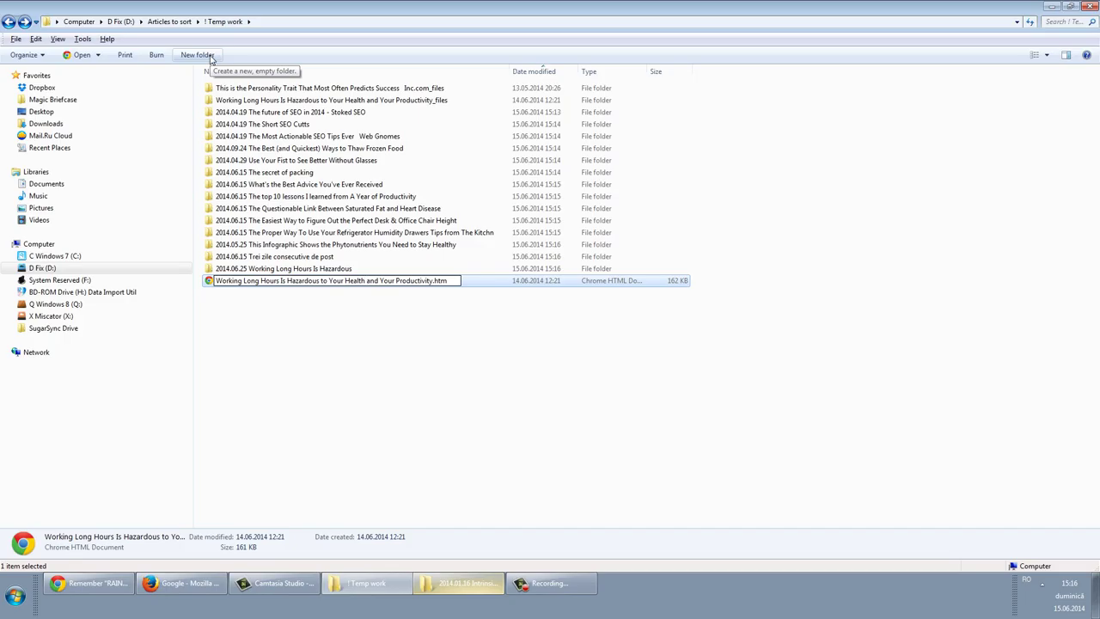
{"action": "key", "text": "Escape"}
{"action": "key", "text": "Up"}
{"action": "key", "text": "F2"}
{"action": "key", "text": "End"}
{"action": "type", "text": "t"}
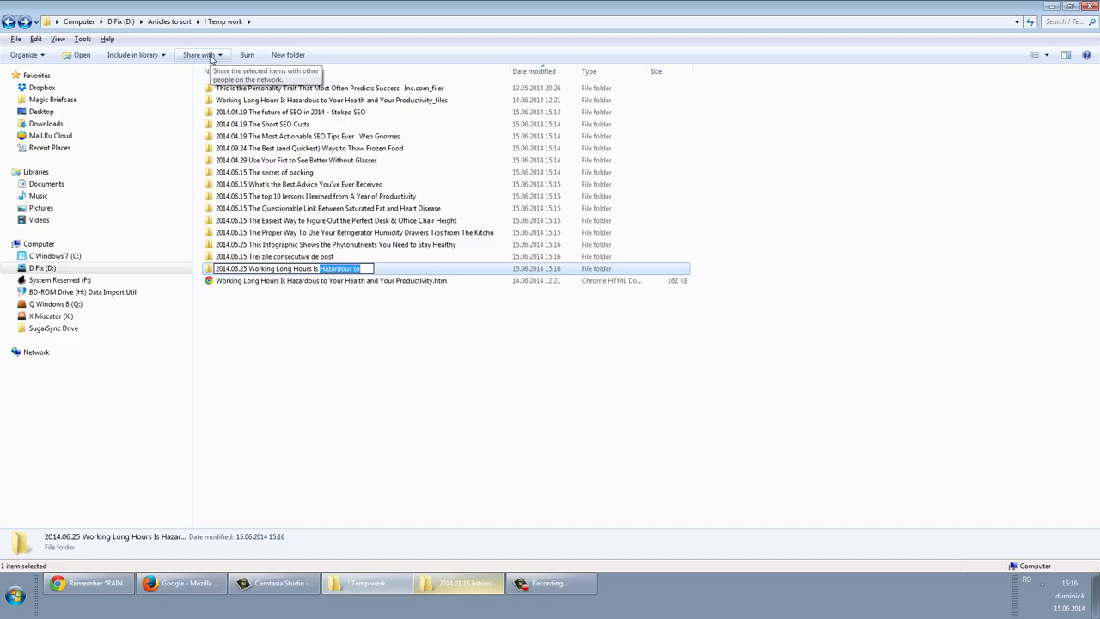
{"action": "key", "text": "Delete"}
{"action": "key", "text": "Return"}
- Move the Working Long Hours page and files into the 2014.06.25 folder and check it
{"action": "key", "text": "Down"}
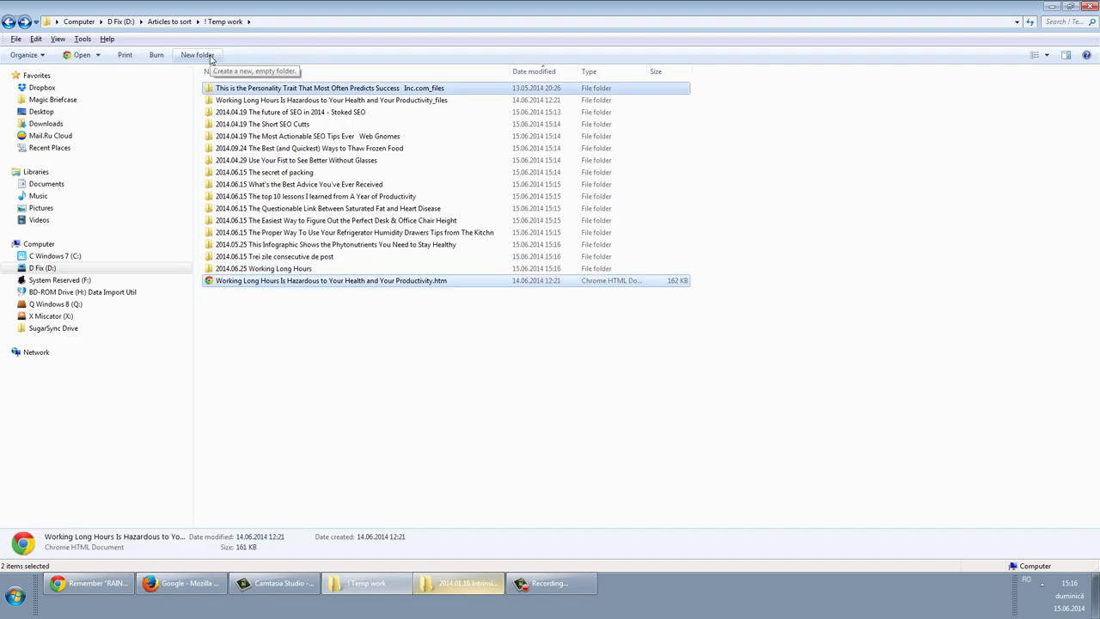
{"action": "key", "text": "ctrl+x"}
{"action": "key", "text": "Up"}
{"action": "key", "text": "Return"}
{"action": "key", "text": "ctrl+v"}
{"action": "key", "text": "BackSpace"}
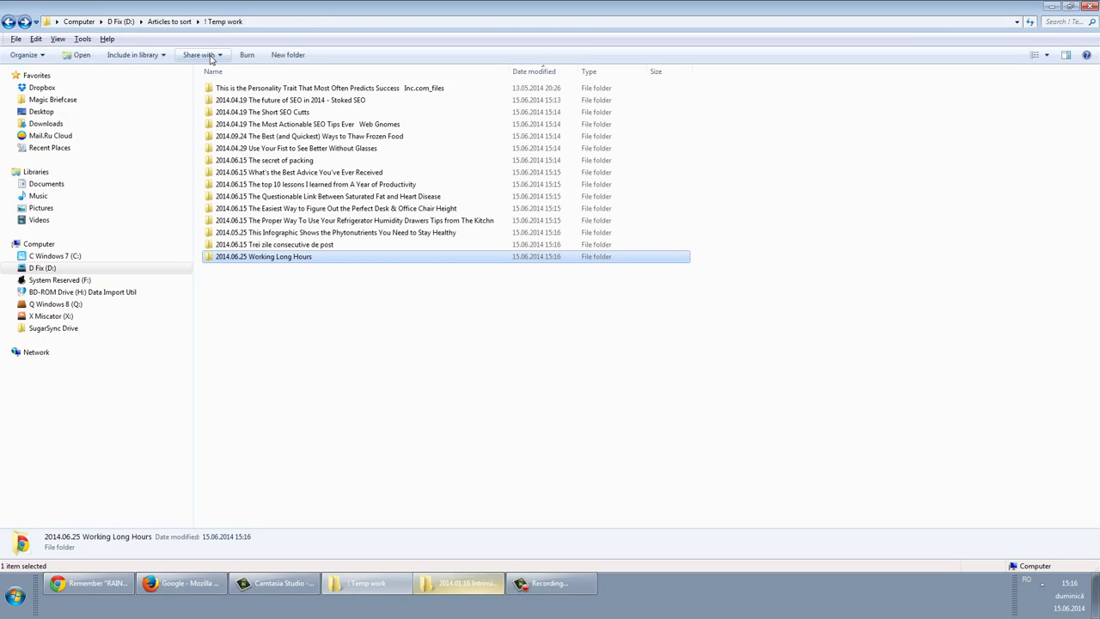
{"action": "key", "text": "Return"}
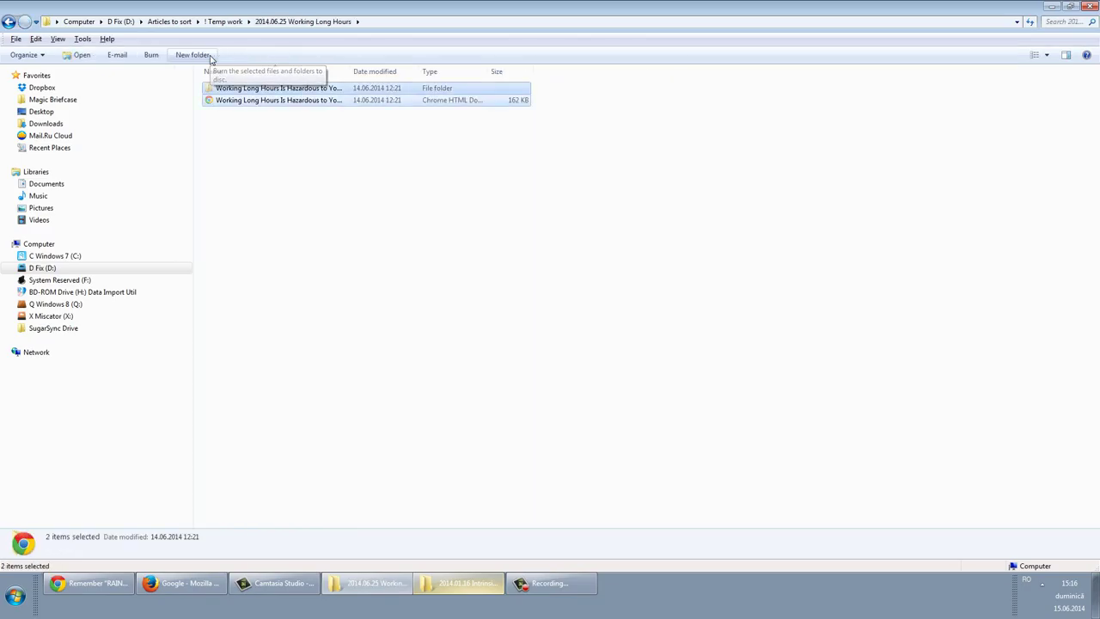
{"action": "key", "text": "BackSpace"}
- Undo the move and attempt renaming the 2014.06.25 folder with the full title, then cancel
{"action": "key", "text": "ctrl+z"}
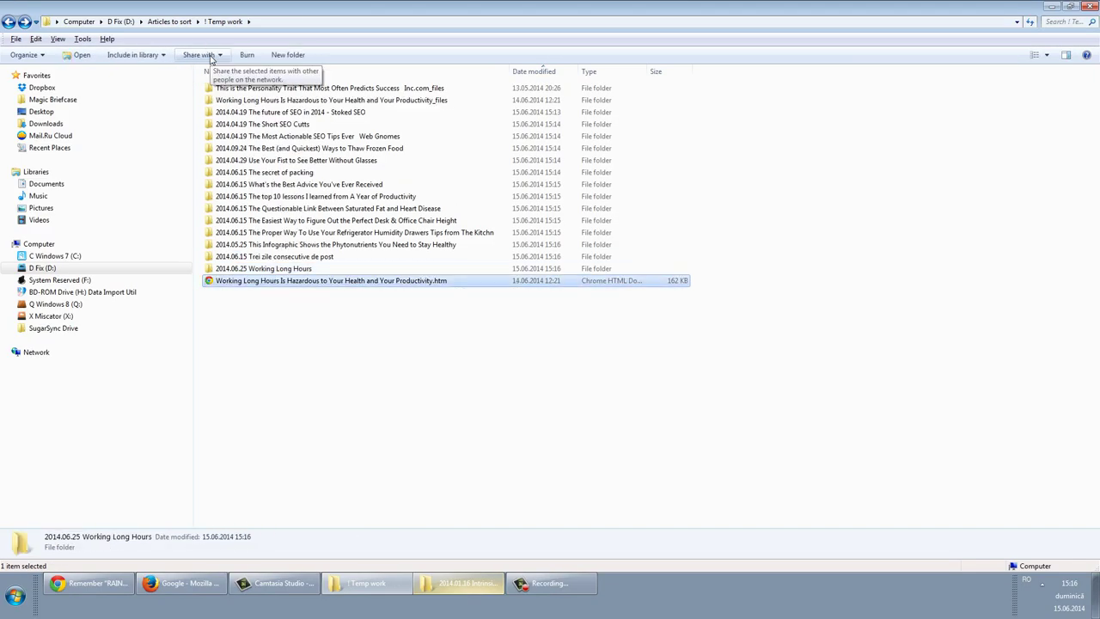
{"action": "key", "text": "F2"}
{"action": "key", "text": "Escape"}
{"action": "key", "text": "Up"}
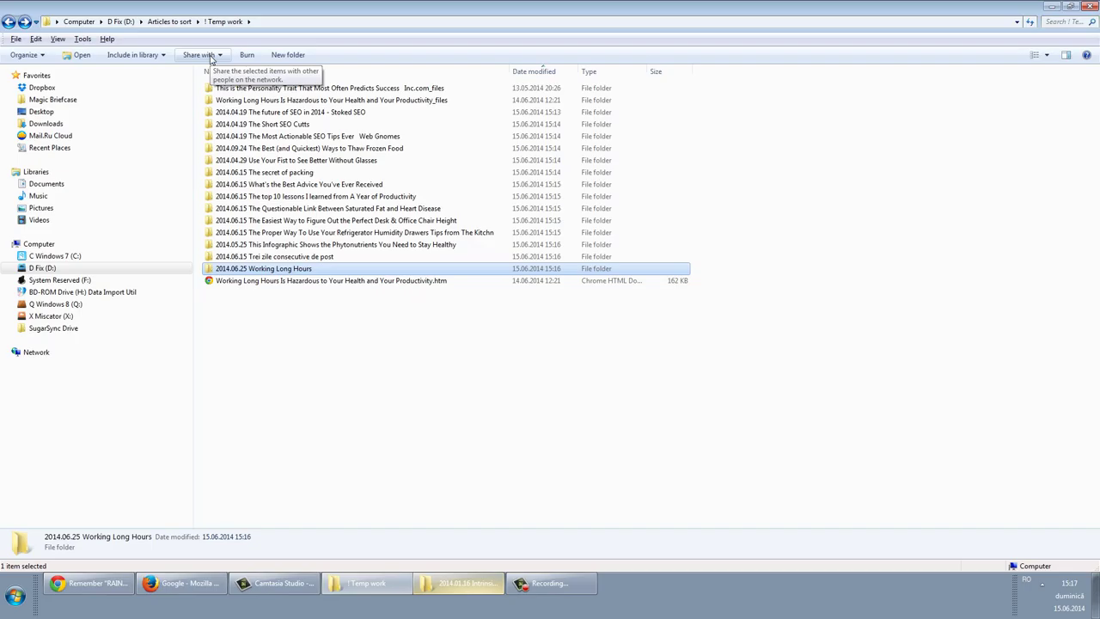
{"action": "key", "text": "F2"}
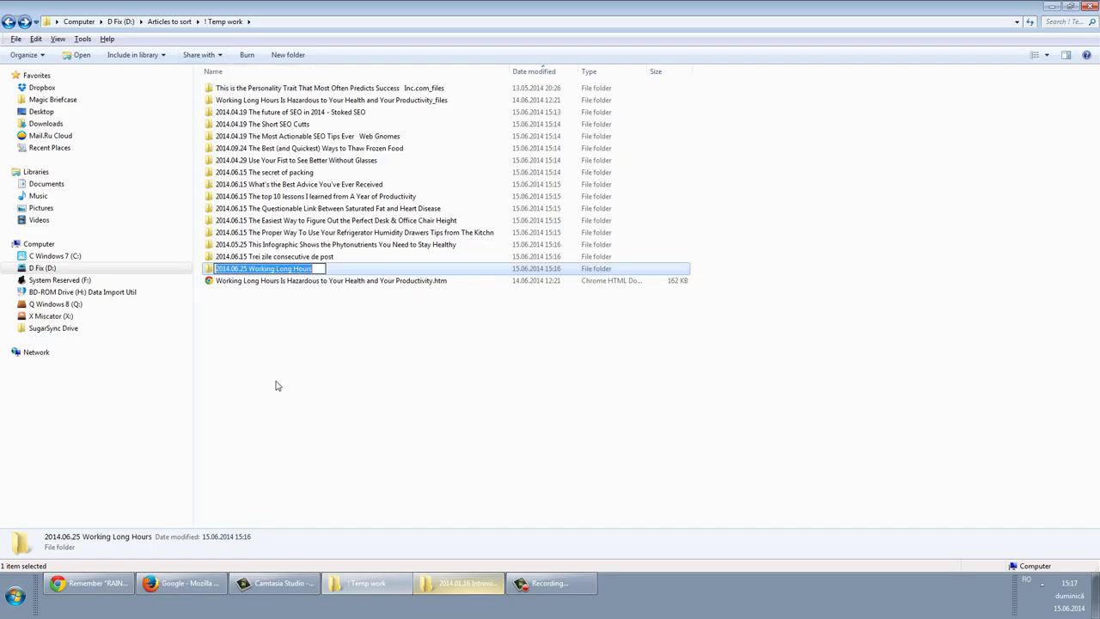
{"action": "key", "text": "End"}
{"action": "key", "text": "ctrl+shift+Left"}
{"action": "key", "text": "ctrl+shift+Left"}
{"action": "key", "text": "ctrl+shift+Left"}
{"action": "key", "text": "ctrl+v"}
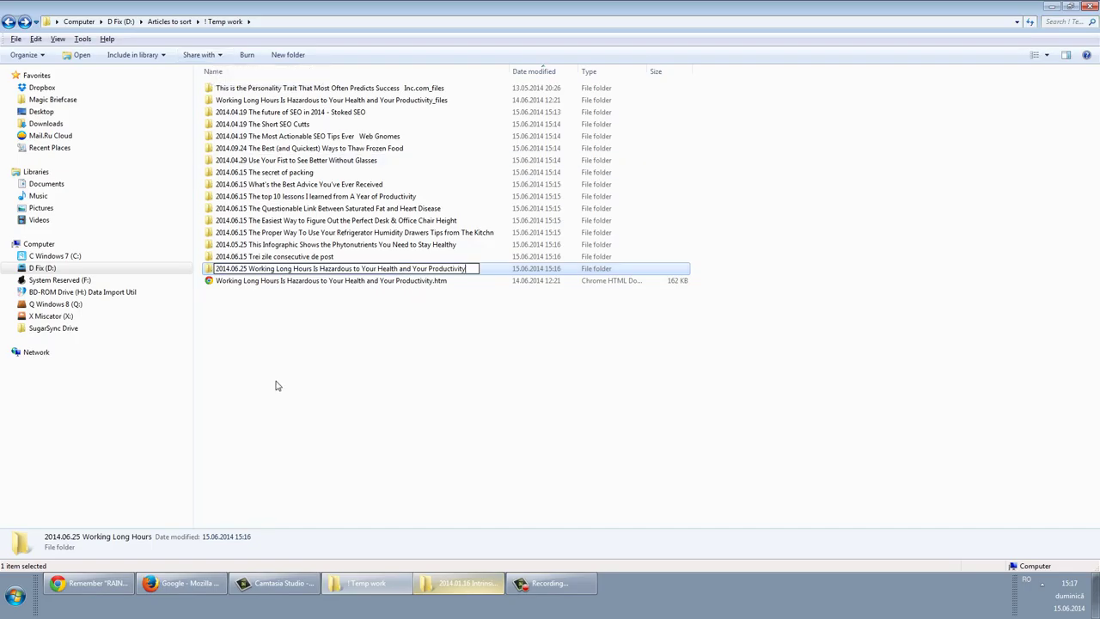
{"action": "key", "text": "Escape"}
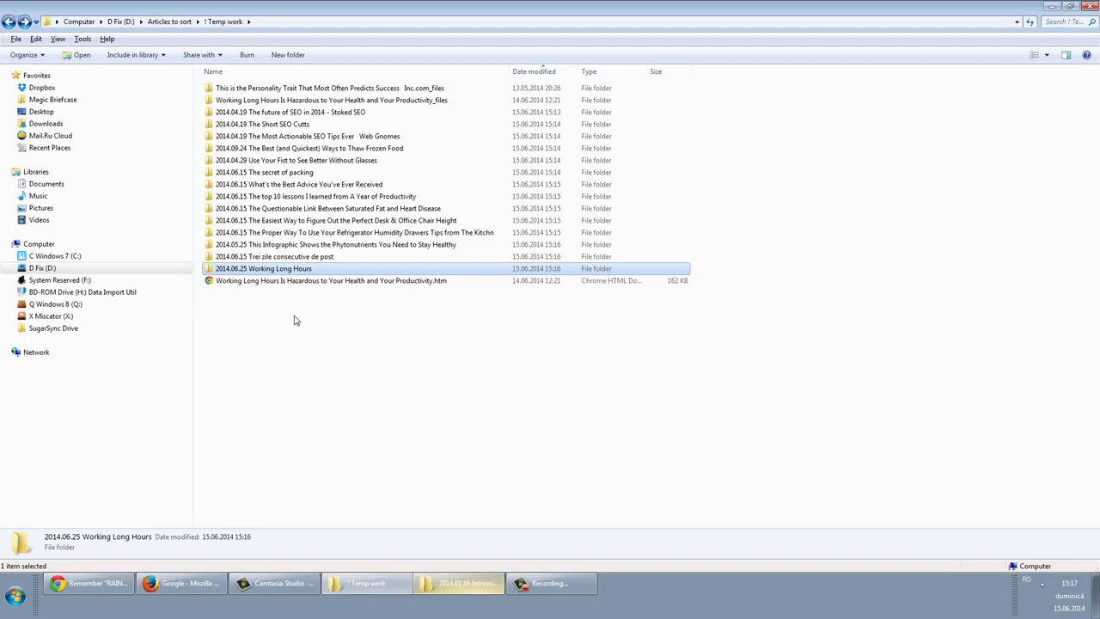
- Delete the 2014.06.25 folder and create a new folder named with the pasted article title
{"action": "key", "text": "Delete"}
{"action": "key", "text": "F2"}
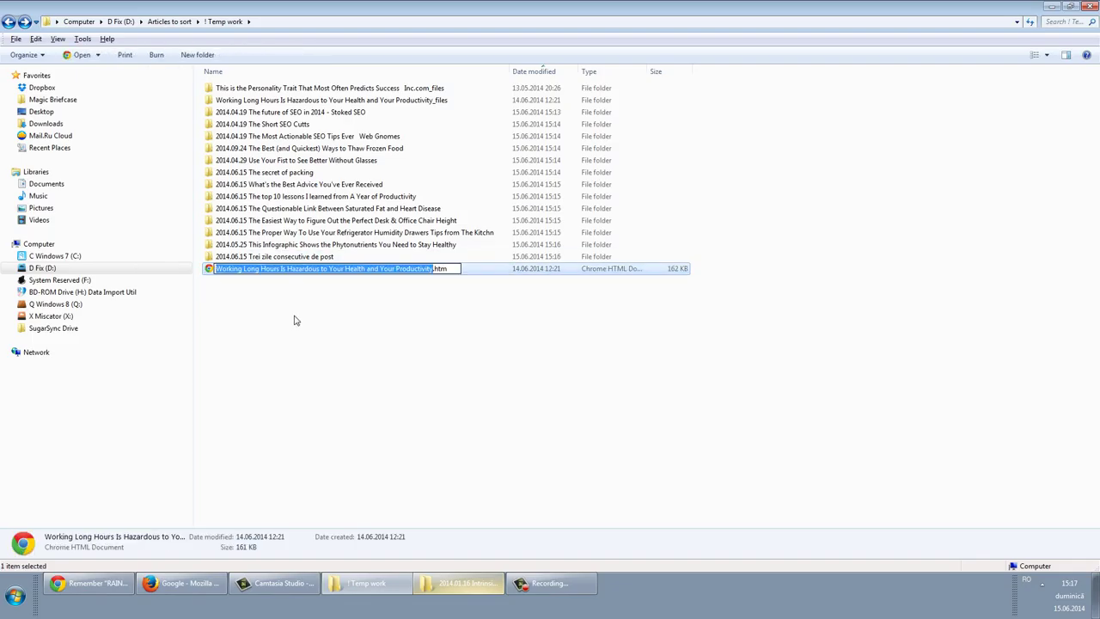
{"action": "key", "text": "Escape"}
{"action": "right_click", "coordinate": [294, 321]}
{"action": "key", "text": "w"}
{"action": "key", "text": "f"}
{"action": "key", "text": "ctrl+v"}
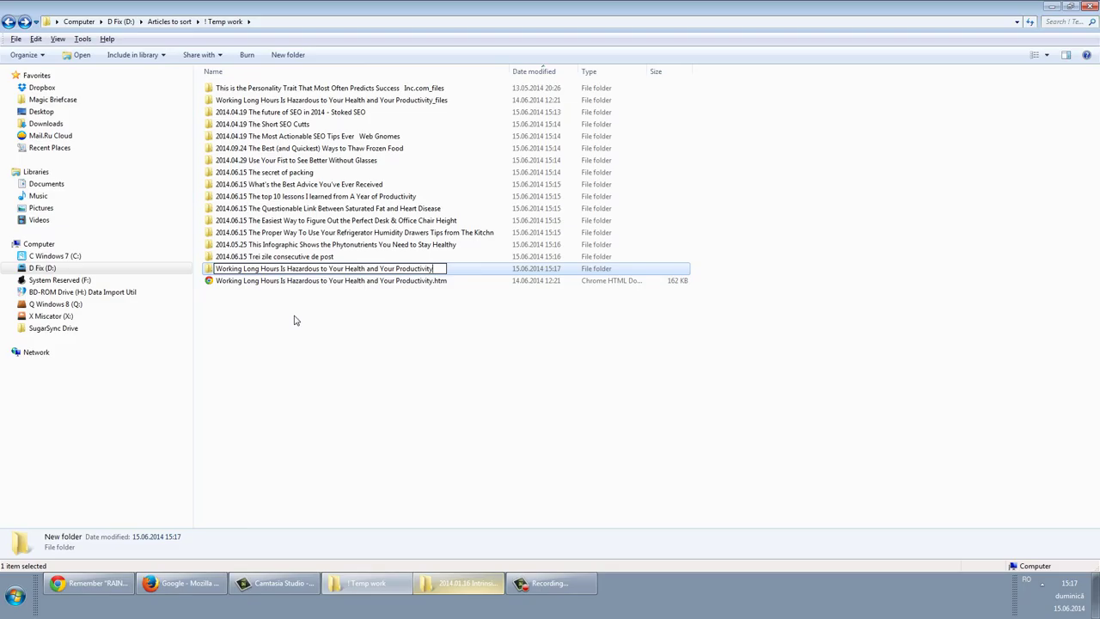
- Name the new folder '2014.06.15 Working Long Hours'
{"action": "type", "text": "2014.06.15"}
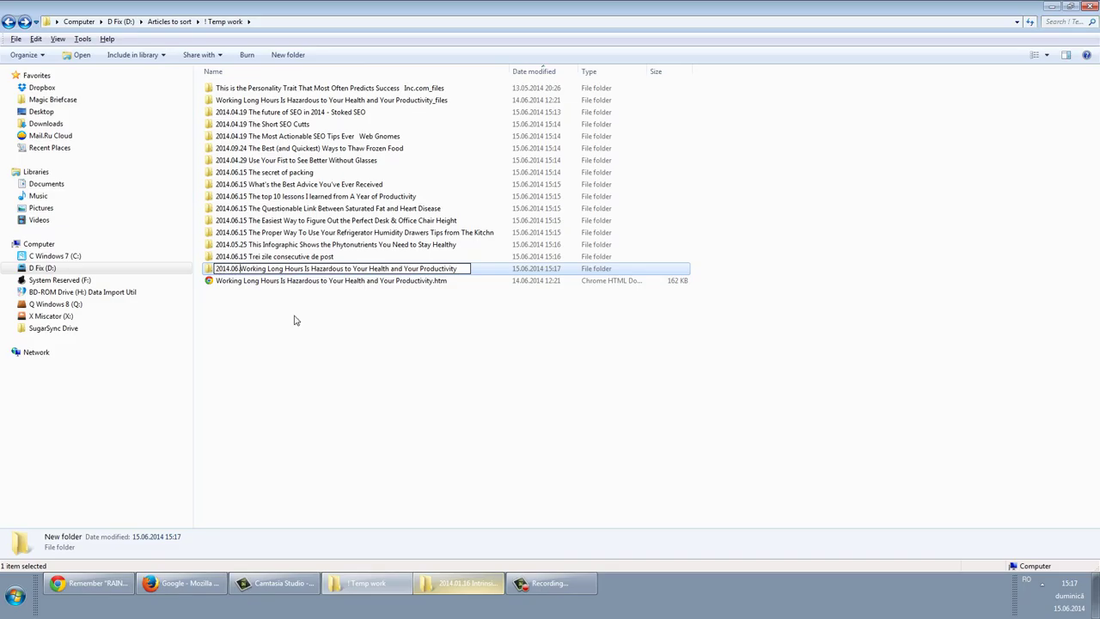
{"action": "key", "text": "shift+End"}
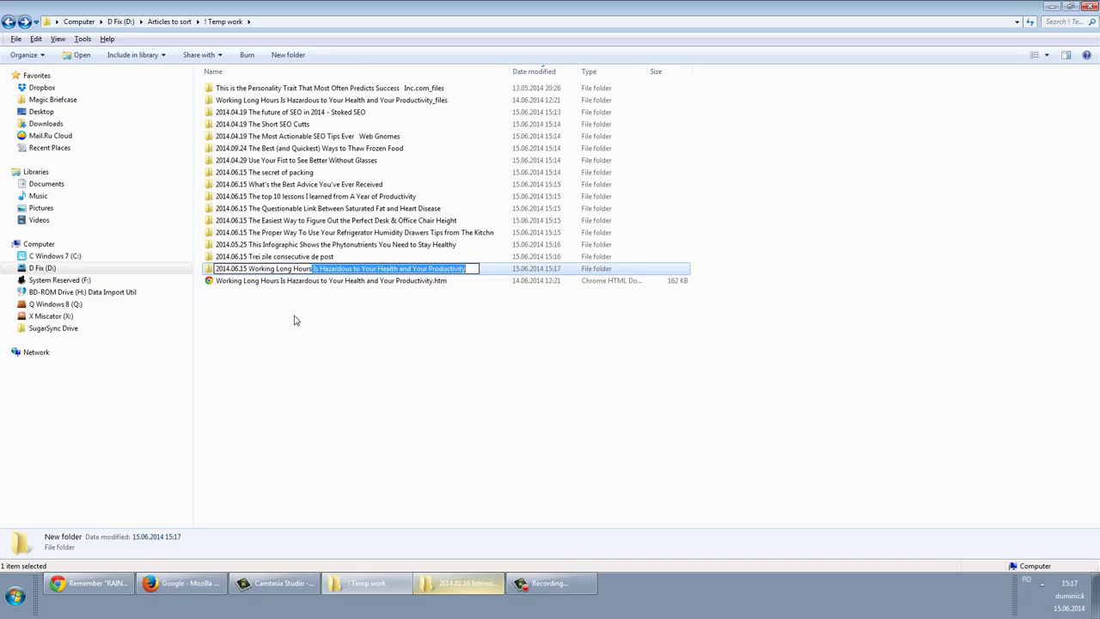
{"action": "key", "text": "Delete"}
{"action": "key", "text": "ctrl+z"}
{"action": "key", "text": "Home"}
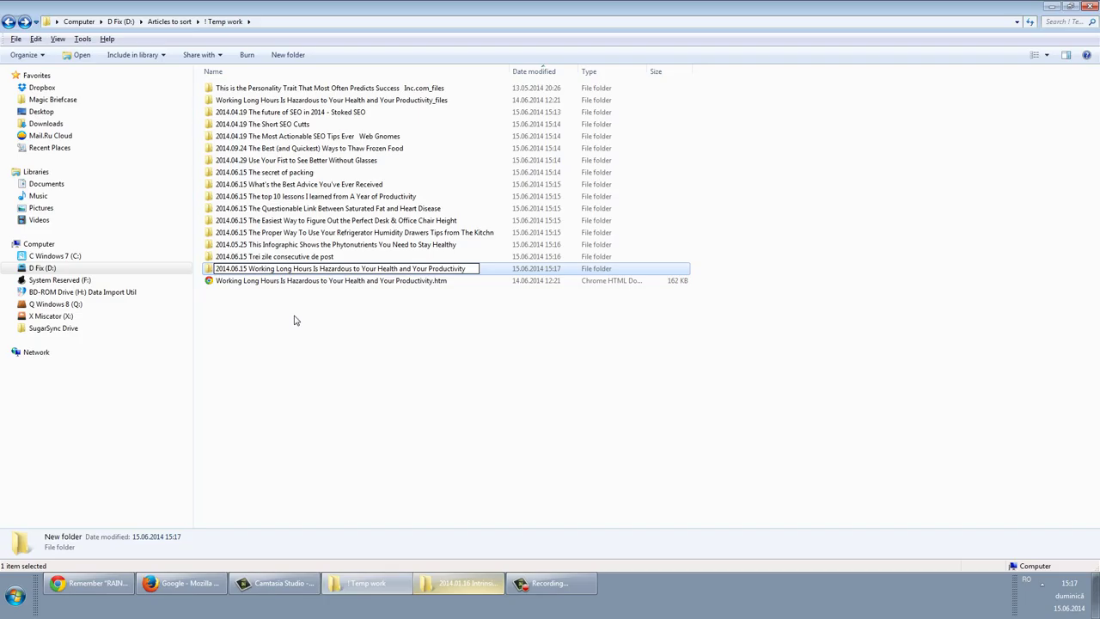
{"action": "key", "text": "shift+End"}
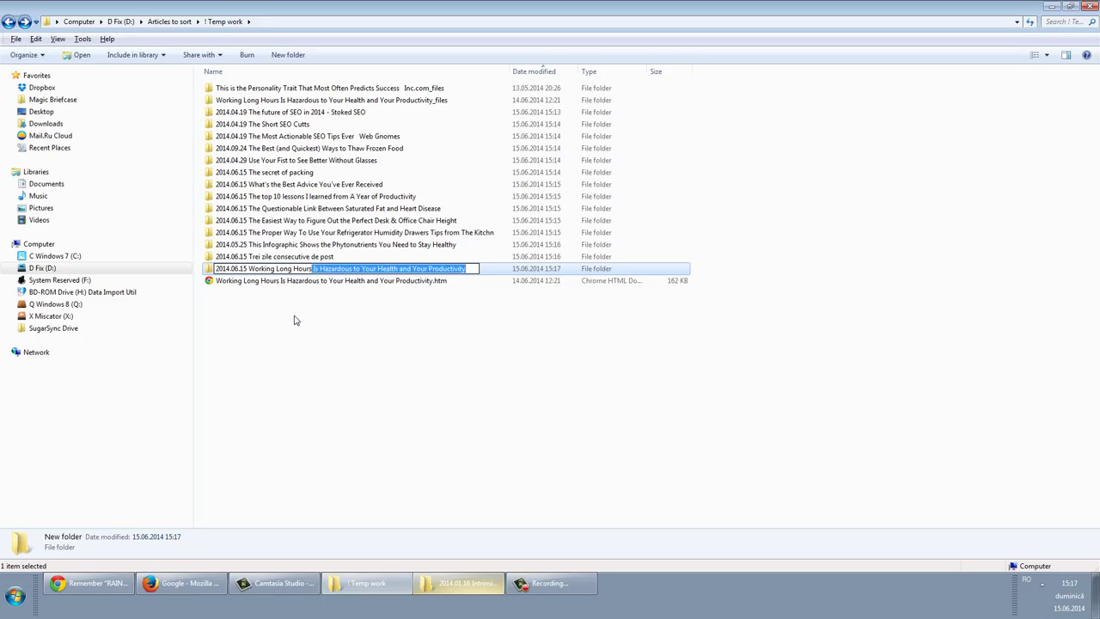
{"action": "key", "text": "Delete"}
{"action": "key", "text": "Return"}
- Select the Working Long Hours page with its files folder and check the 2014.06.15 folder
{"action": "key", "text": "Down"}
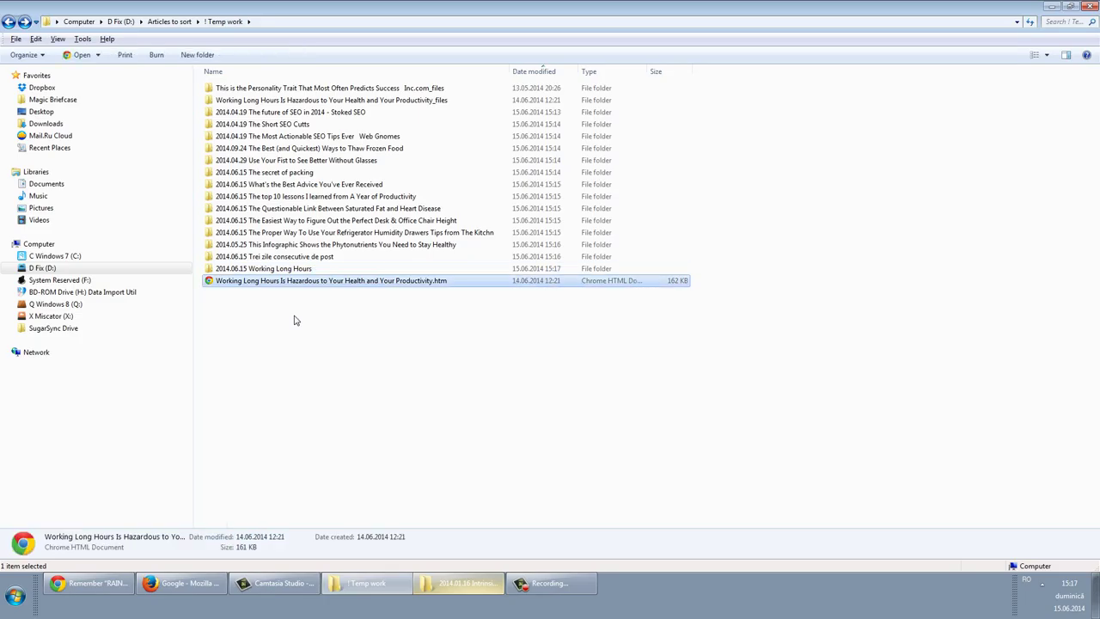
{"action": "key", "text": "Up"}
{"action": "key", "text": "Down"}
{"action": "key", "text": "Up"}
{"action": "key", "text": "Down"}
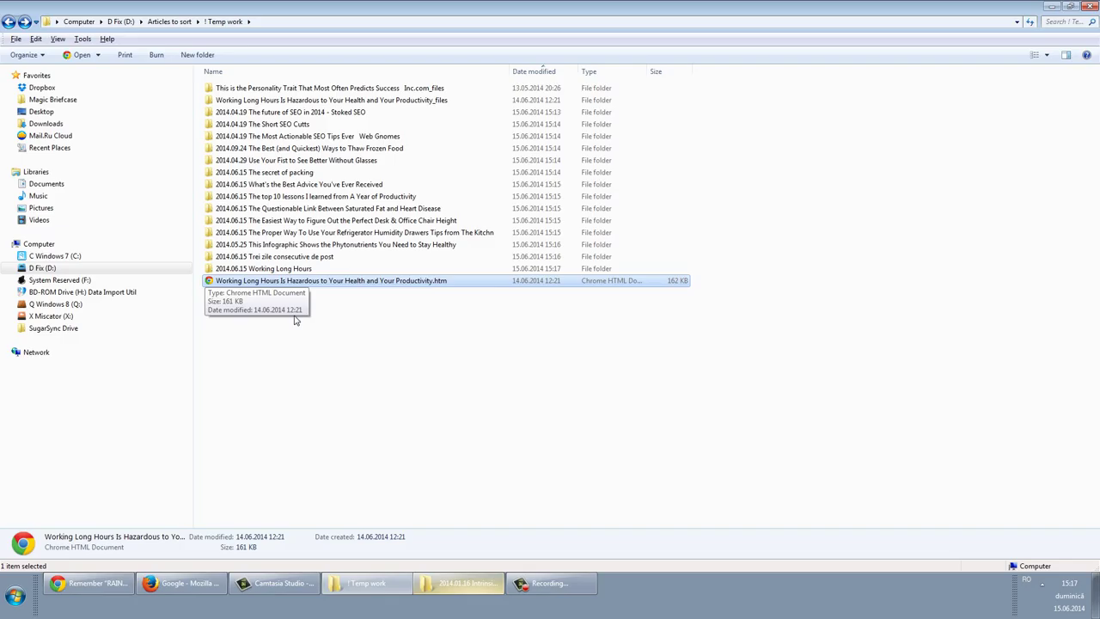
{"action": "key", "text": "ctrl+Home"}
{"action": "key", "text": "ctrl+space"}
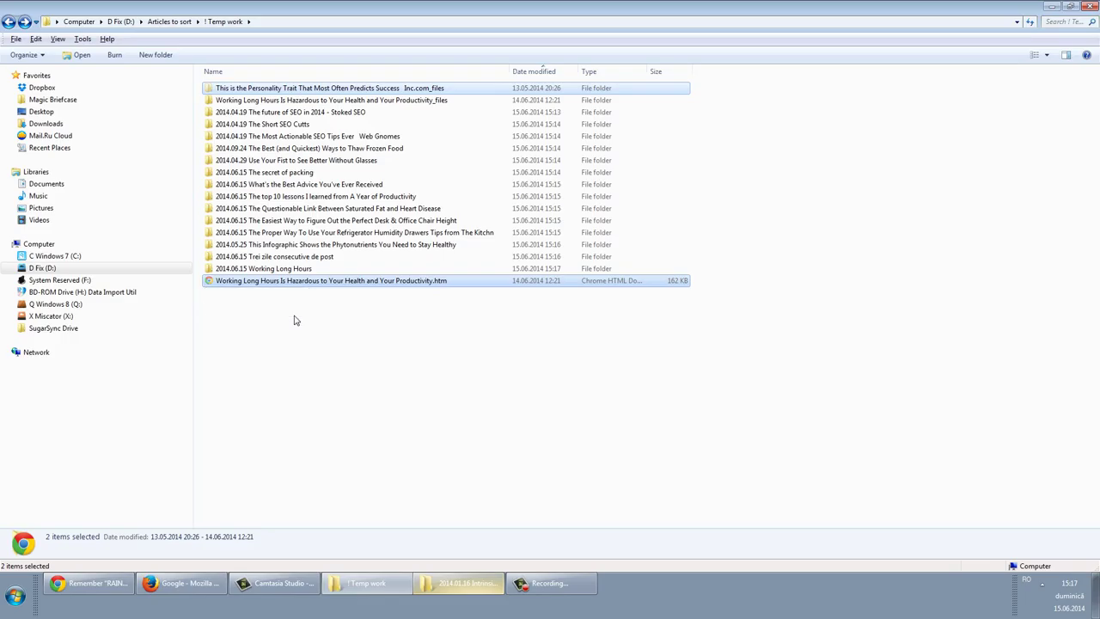
{"action": "key", "text": "Up"}
{"action": "key", "text": "Return"}
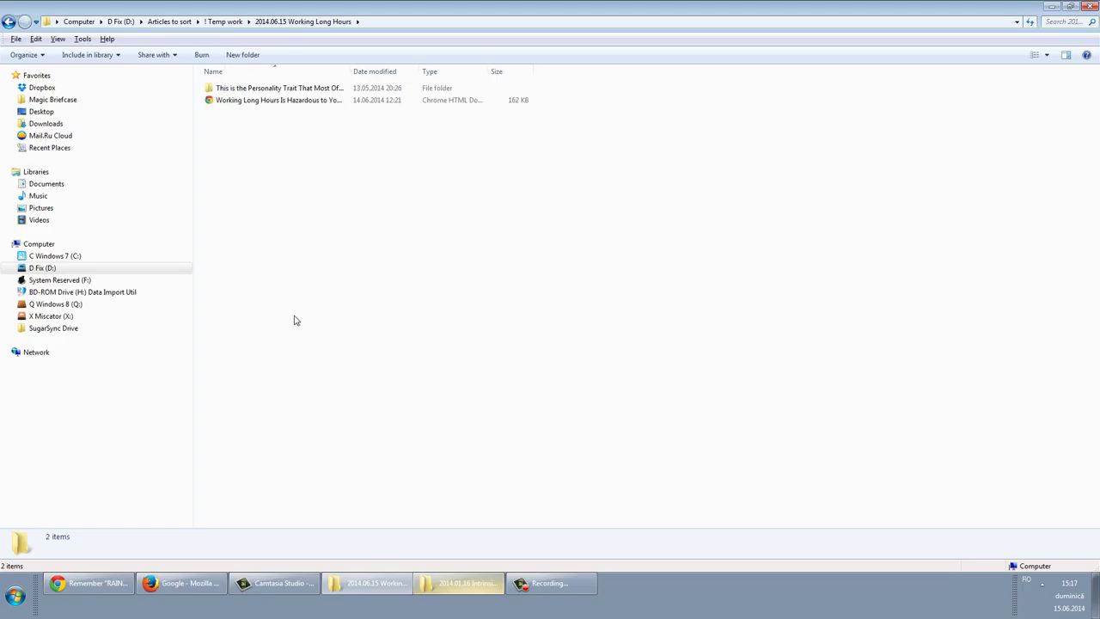
{"action": "key", "text": "BackSpace"}
- Move the Working Long Hours files into the 2014.06.15 Working Long Hours folder
{"action": "key", "text": "Home"}
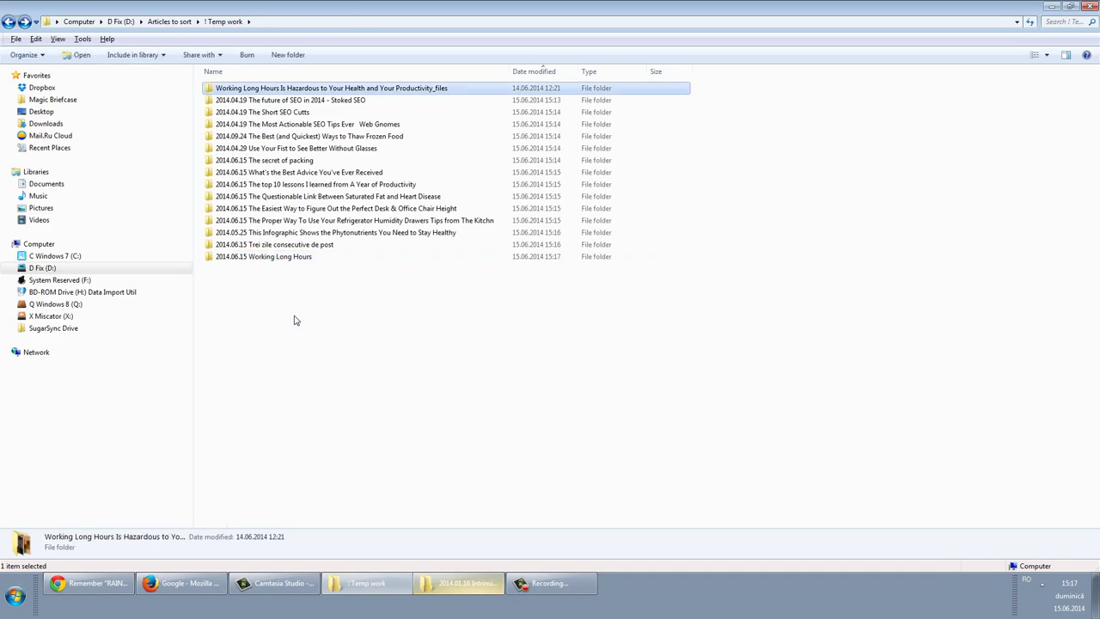
{"action": "key", "text": "Return"}
{"action": "key", "text": "BackSpace"}
{"action": "key", "text": "End"}
{"action": "key", "text": "Return"}
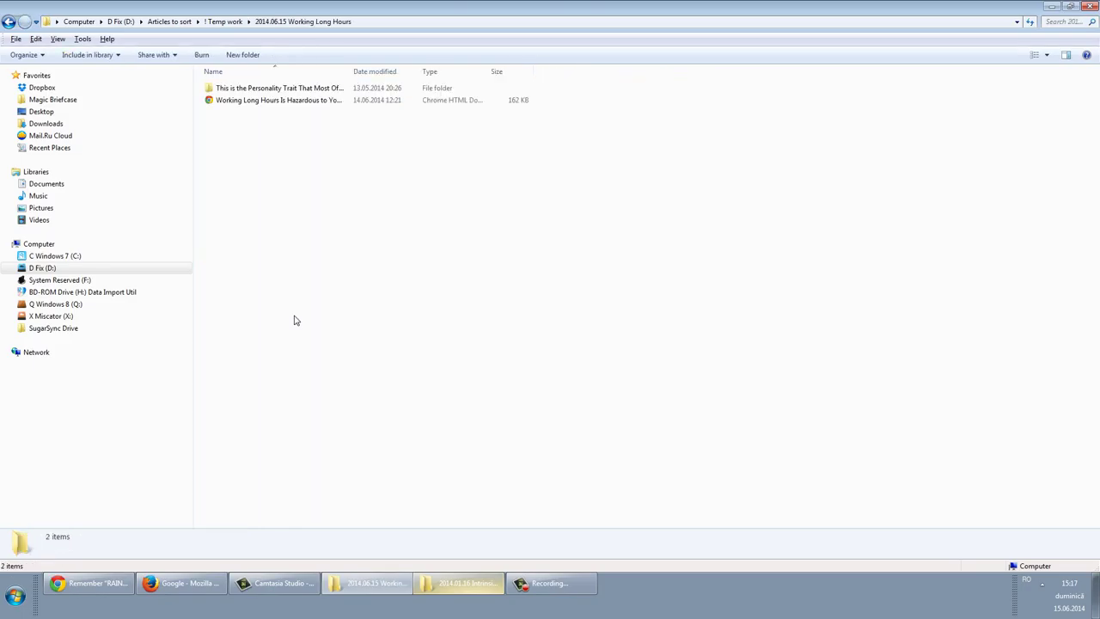
{"action": "key", "text": "Home"}
{"action": "key", "text": "BackSpace"}
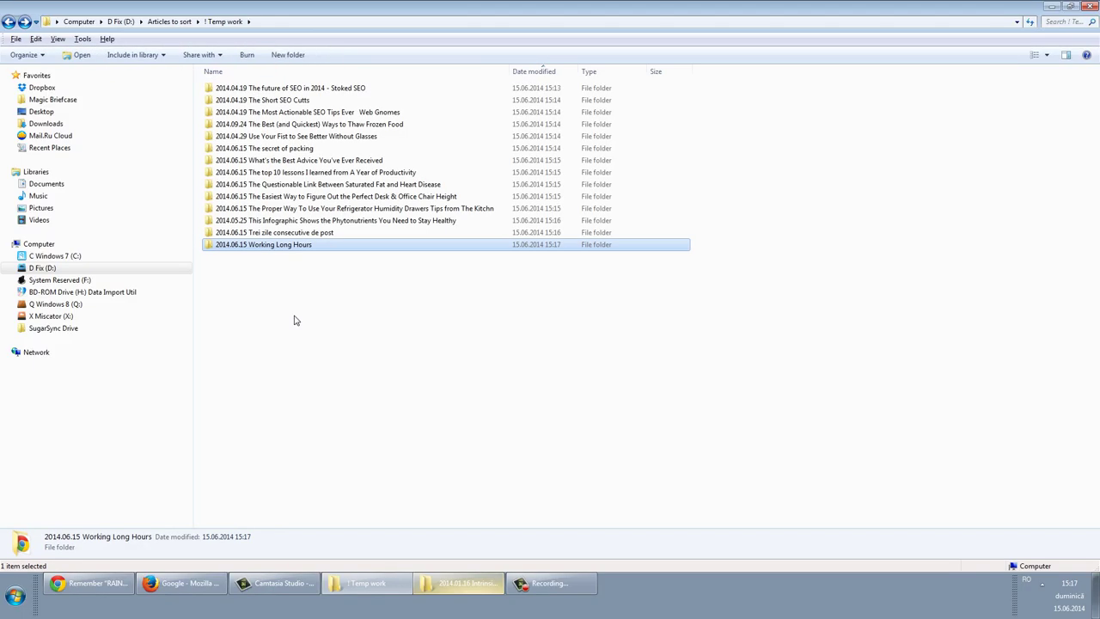
- Select the article title in the Personality Trait folder's name
{"action": "key", "text": "Home"}
{"action": "key", "text": "F2"}
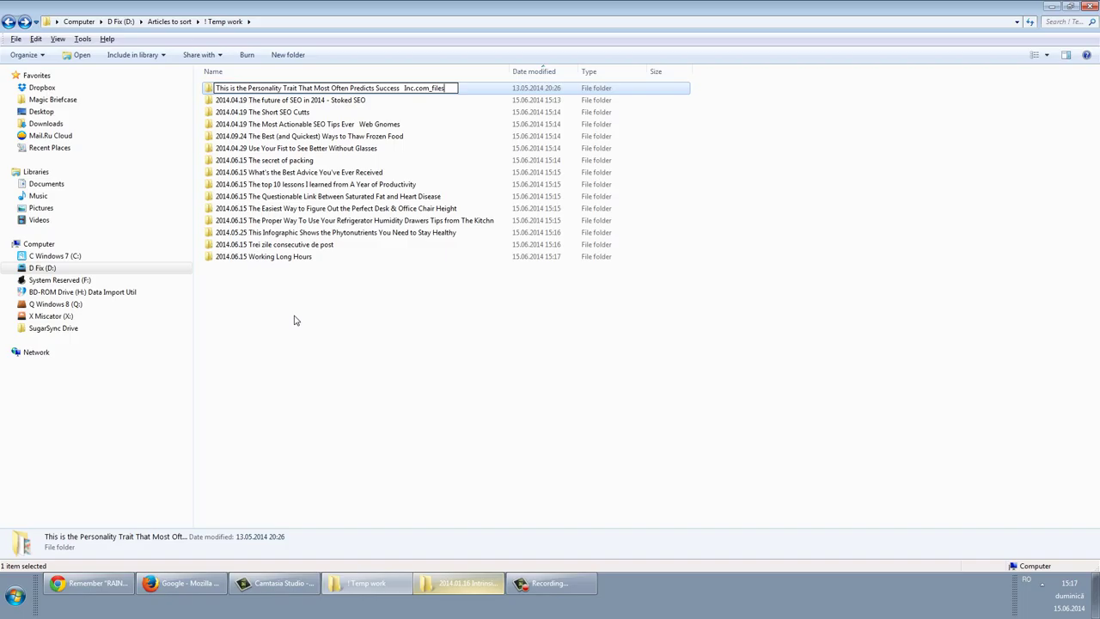
{"action": "key", "text": "shift+Home"}
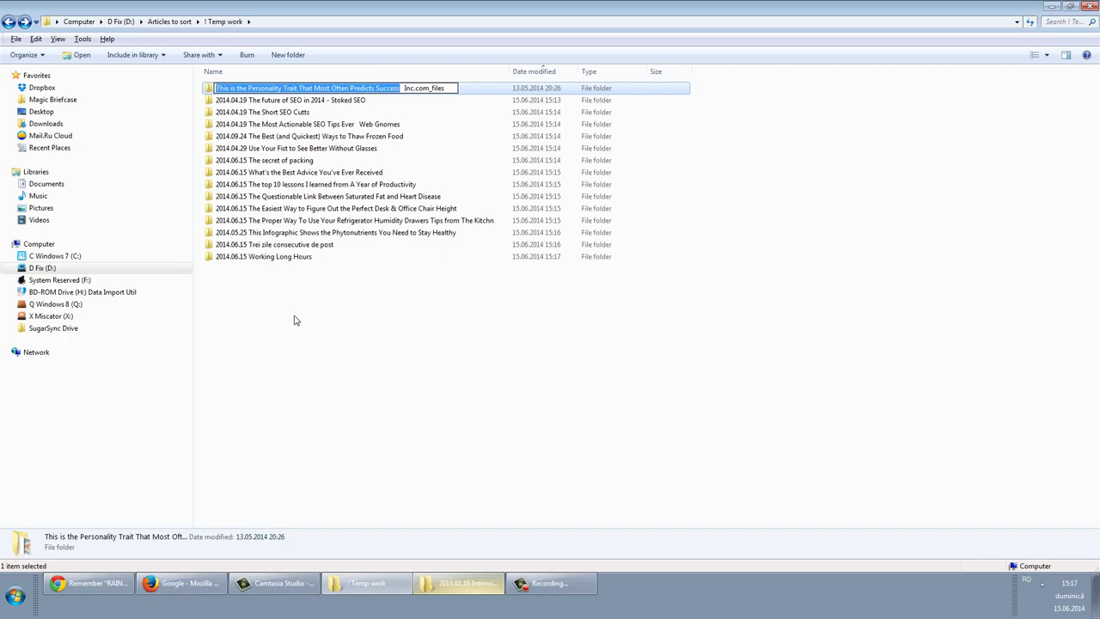
- Search Google in Chrome for the copied Personality Trait article title
{"action": "key", "text": "ctrl+c"}
{"action": "left_click", "coordinate": [89, 583]}
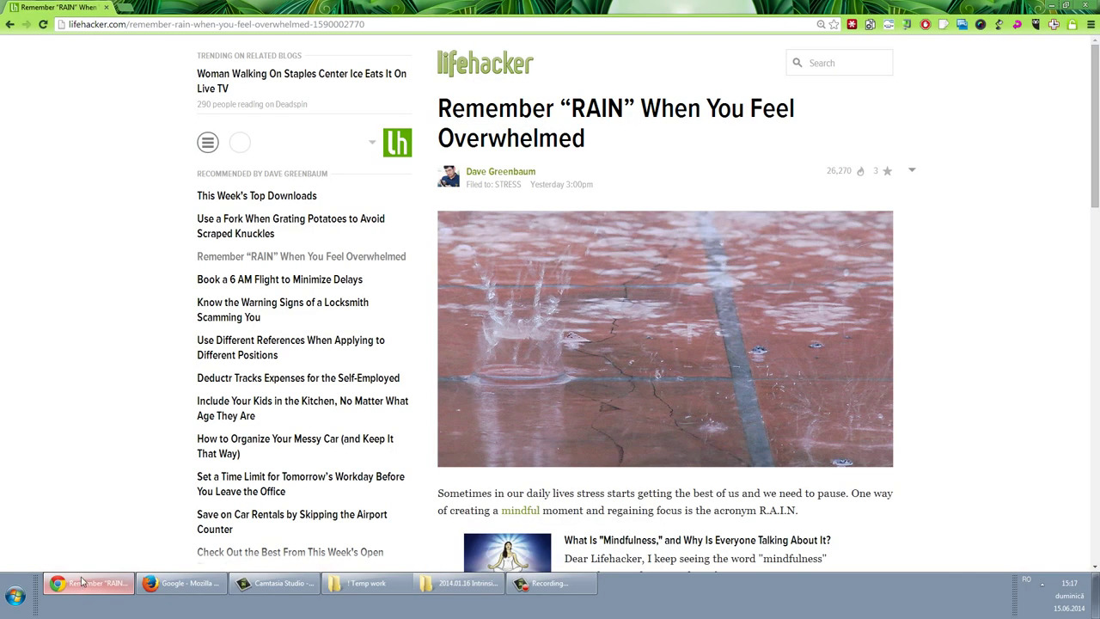
{"action": "key", "text": "ctrl+l"}
{"action": "key", "text": "ctrl+v"}
{"action": "key", "text": "Return"}
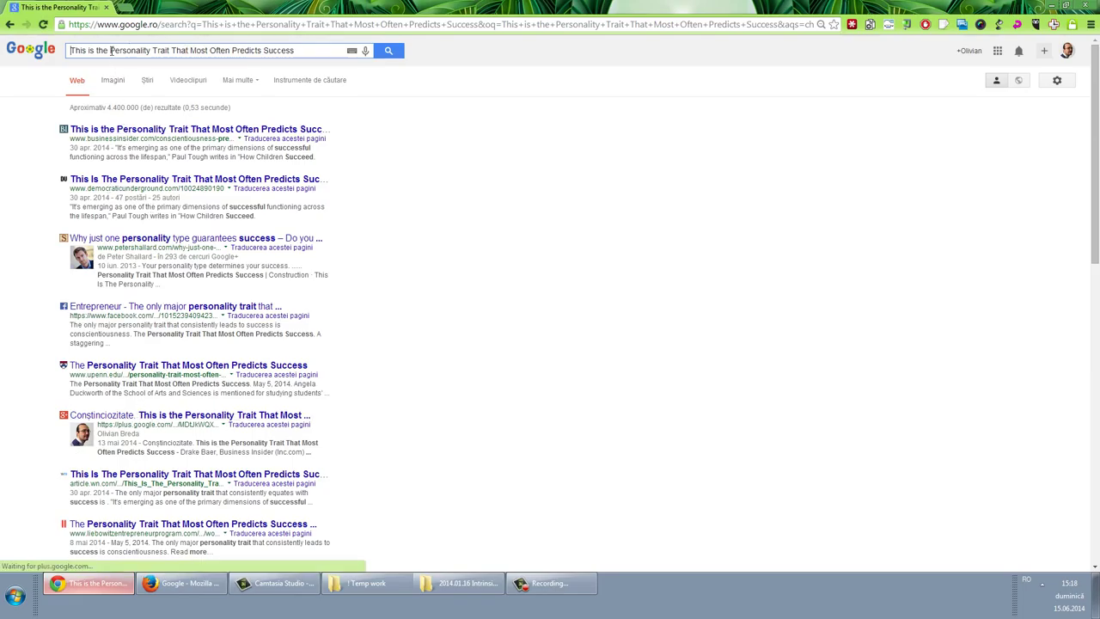
- Add 'inc' to the search and open the Conștinciozitate and Business Insider results in new tabs
{"action": "type", "text": "inc"}
{"action": "key", "text": "Return"}
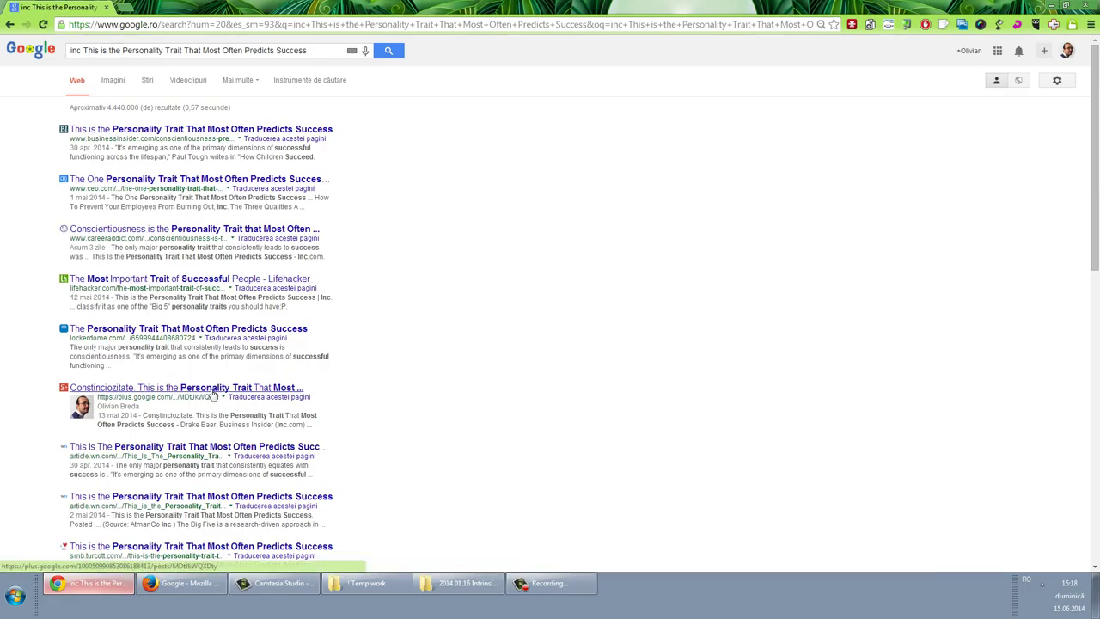
{"action": "middle_click", "coordinate": [212, 394]}
{"action": "middle_click", "coordinate": [206, 129]}
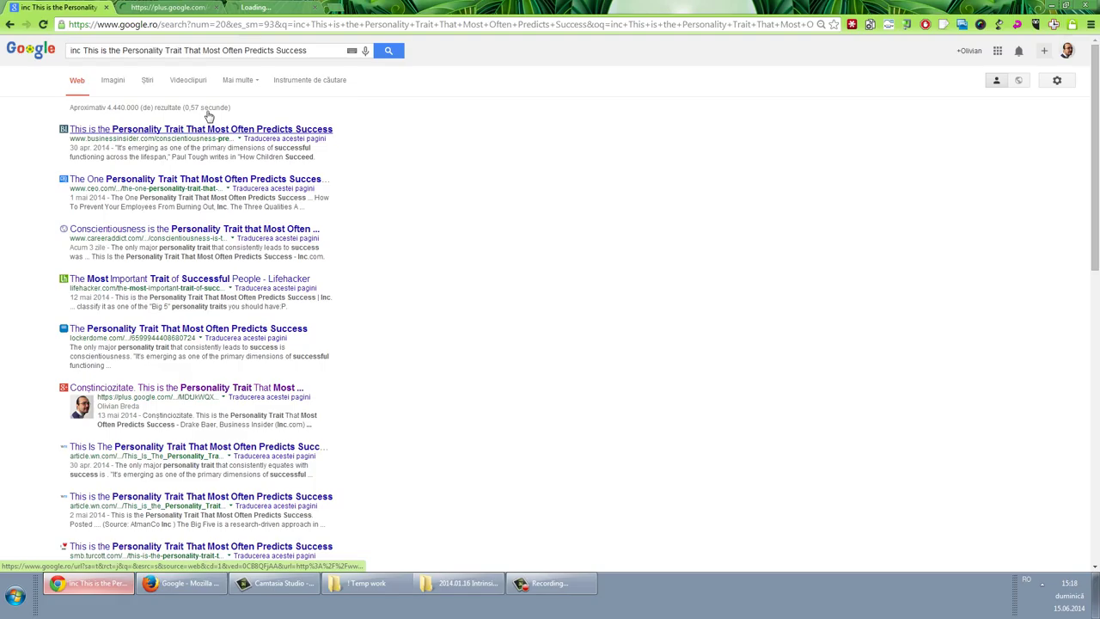
{"action": "left_click", "coordinate": [171, 9]}
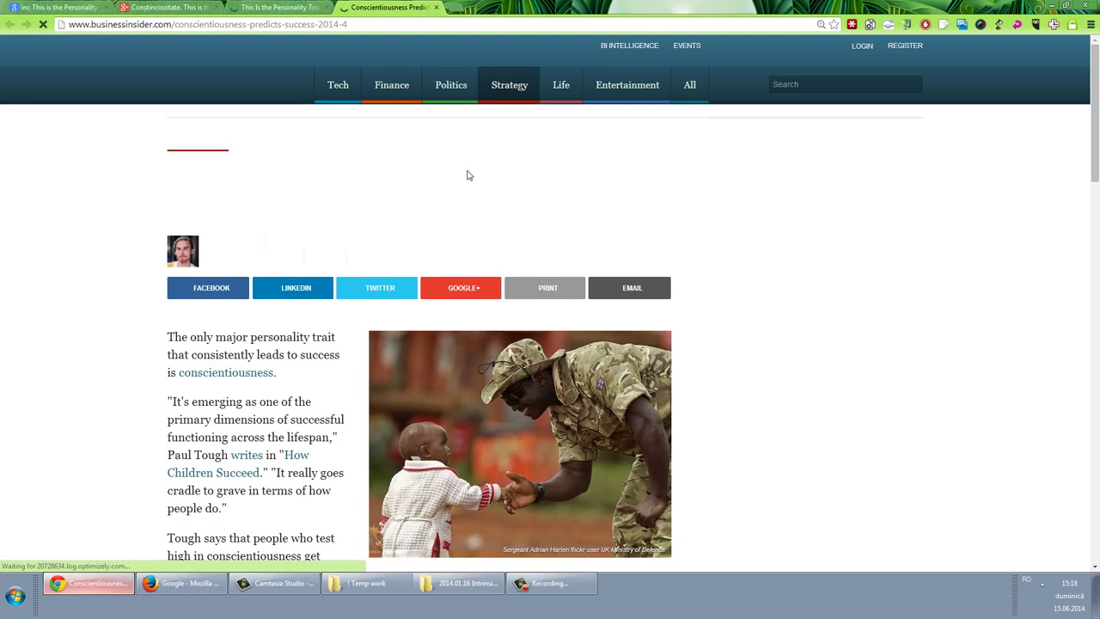
- Scroll through the Business Insider article and the Inc. copy, switching between their tabs
{"action": "scroll", "coordinate": [473, 189], "scroll_direction": "down", "scroll_amount": 1}
{"action": "scroll", "coordinate": [474, 195], "scroll_direction": "down", "scroll_amount": 2}
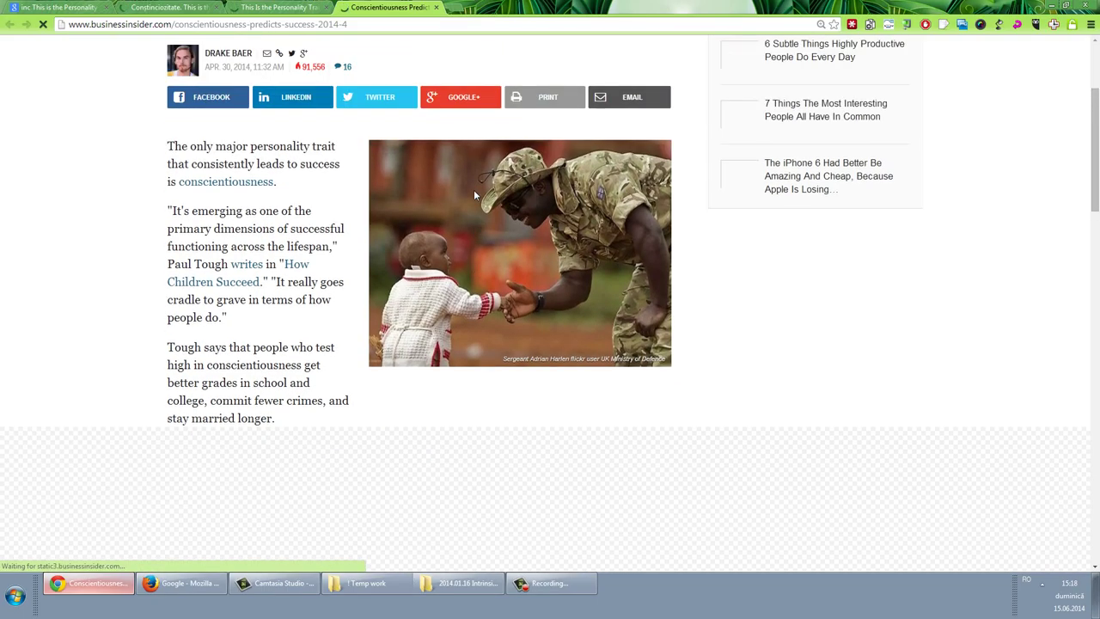
{"action": "scroll", "coordinate": [473, 189], "scroll_direction": "down", "scroll_amount": 3}
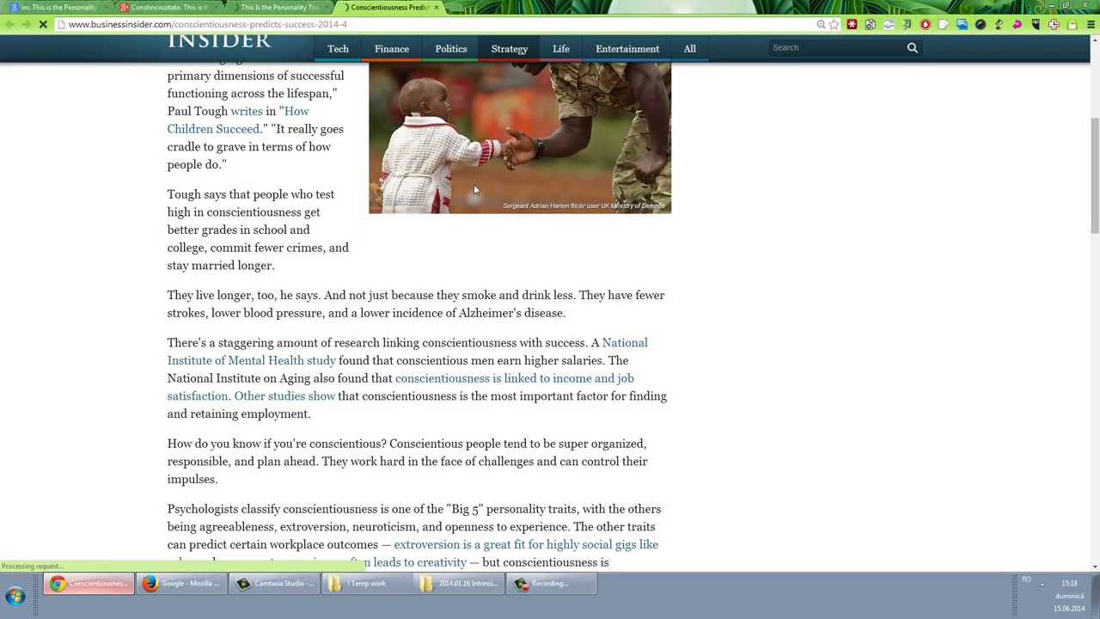
{"action": "left_click", "coordinate": [276, 9]}
{"action": "scroll", "coordinate": [486, 202], "scroll_direction": "down", "scroll_amount": 5}
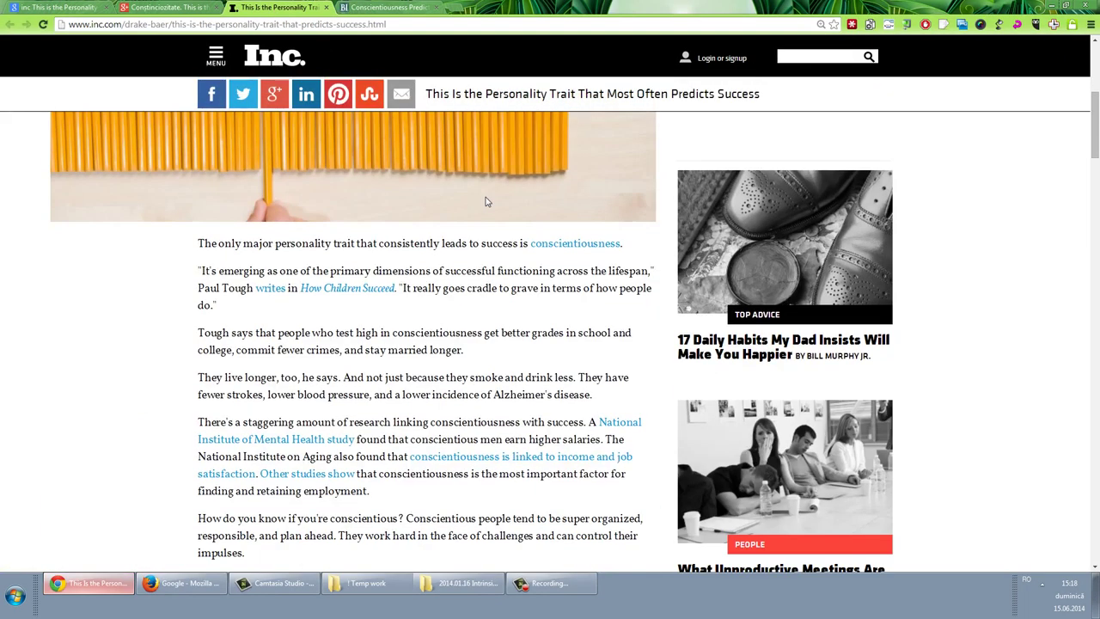
{"action": "scroll", "coordinate": [486, 202], "scroll_direction": "down", "scroll_amount": 15}
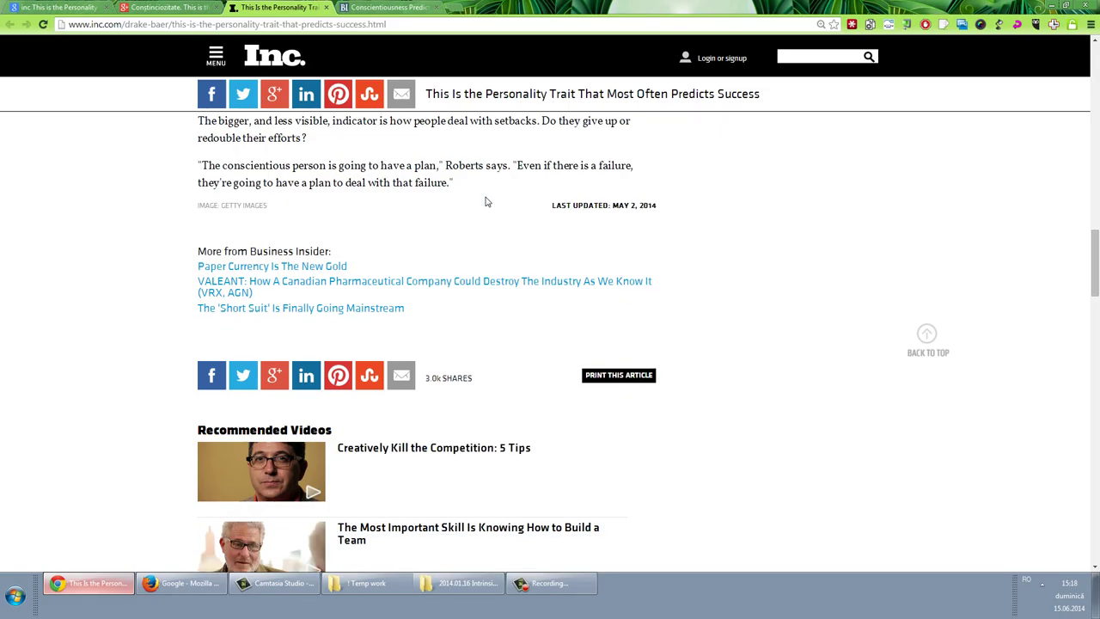
{"action": "scroll", "coordinate": [486, 202], "scroll_direction": "up", "scroll_amount": 20}
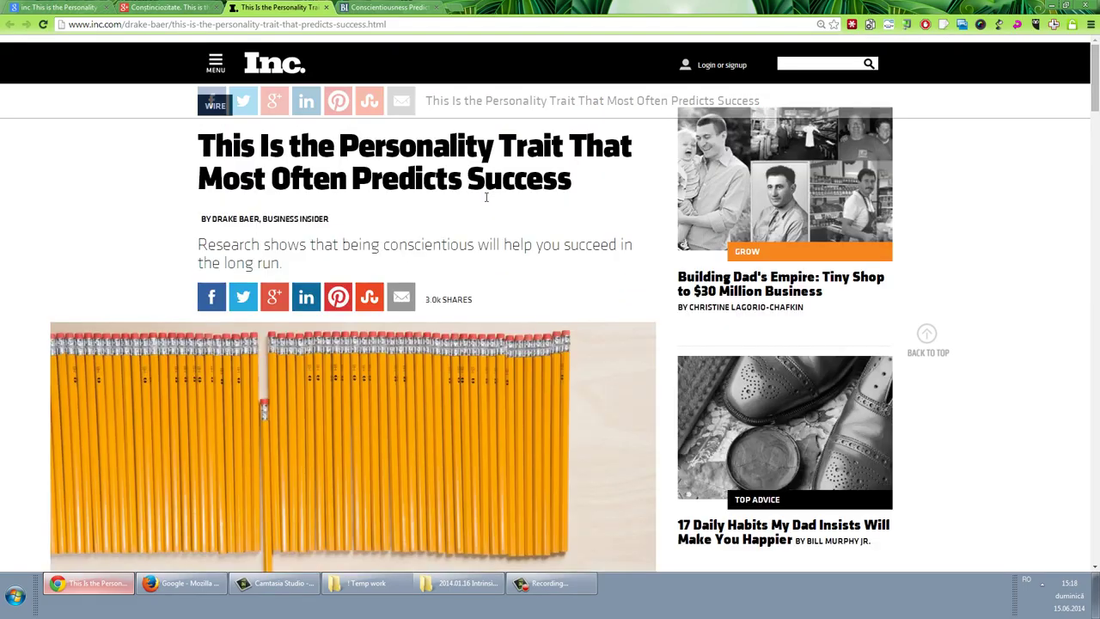
{"action": "left_click", "coordinate": [382, 9]}
{"action": "scroll", "coordinate": [507, 211], "scroll_direction": "up", "scroll_amount": 5}
{"action": "scroll", "coordinate": [508, 210], "scroll_direction": "down", "scroll_amount": 5}
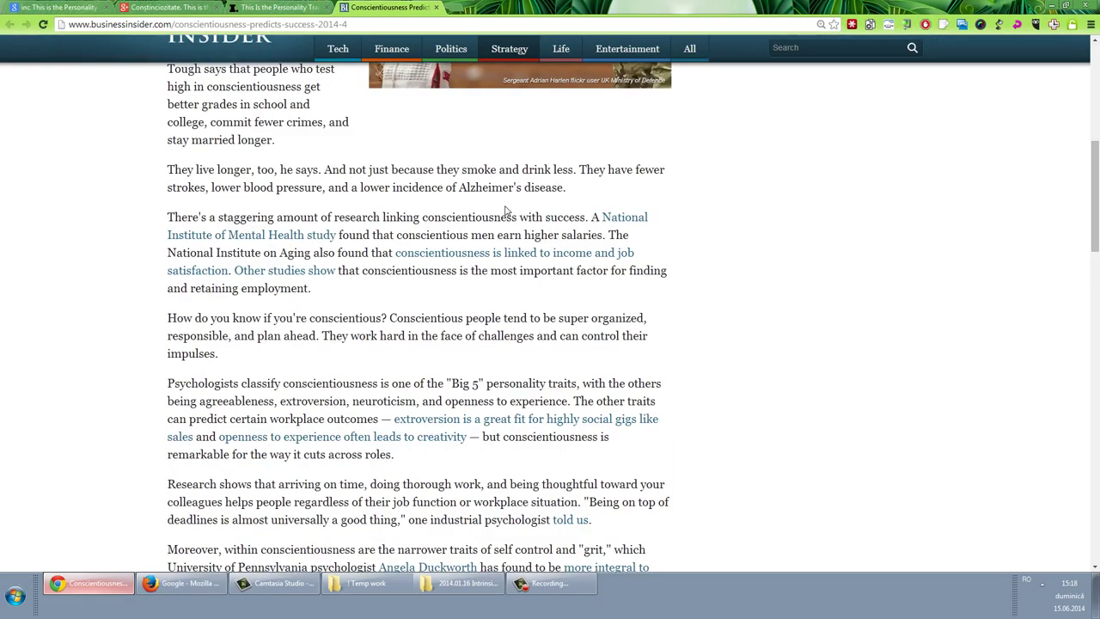
{"action": "scroll", "coordinate": [506, 210], "scroll_direction": "down", "scroll_amount": 12}
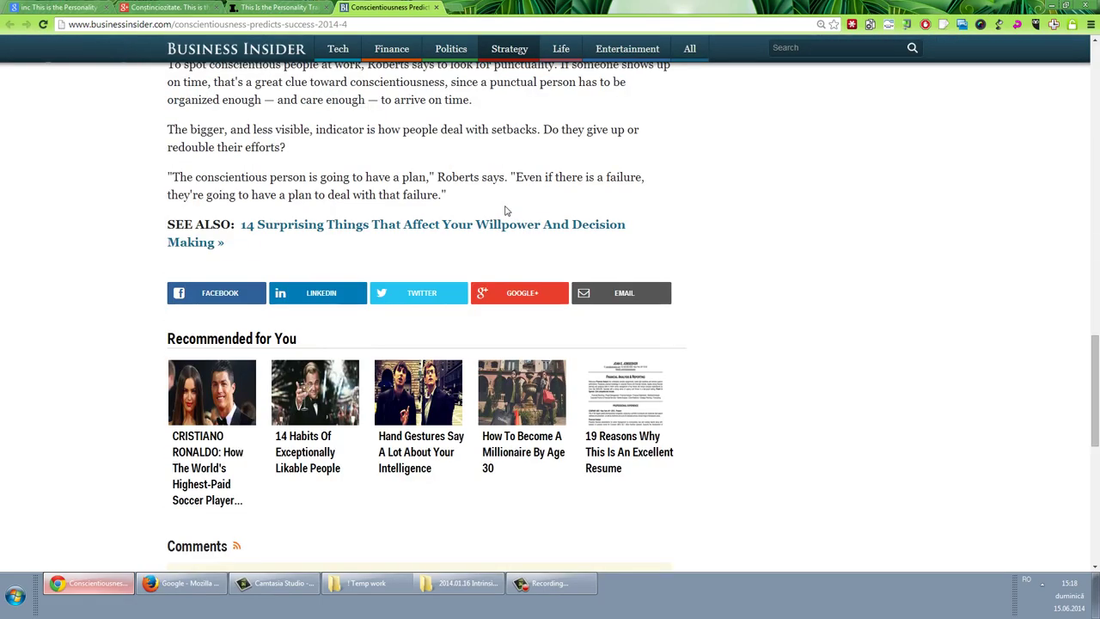
- Compare the two copies further, ending on the Inc. article tab
{"action": "key", "text": "ctrl+shift+Tab"}
{"action": "scroll", "coordinate": [378, 104], "scroll_direction": "down", "scroll_amount": 15}
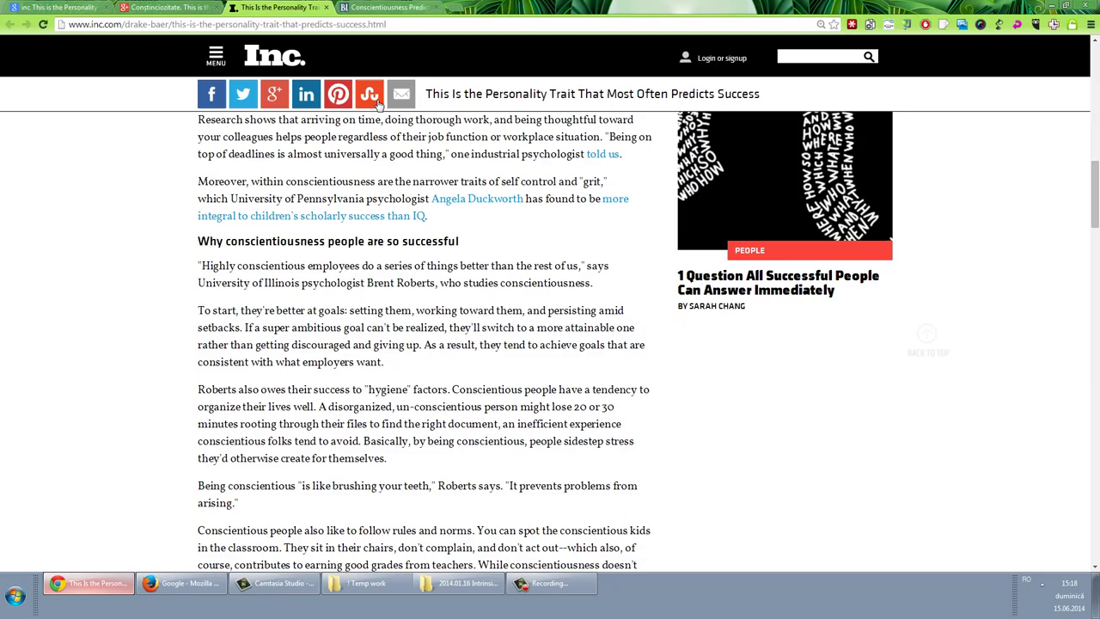
{"action": "scroll", "coordinate": [402, 135], "scroll_direction": "up", "scroll_amount": 15}
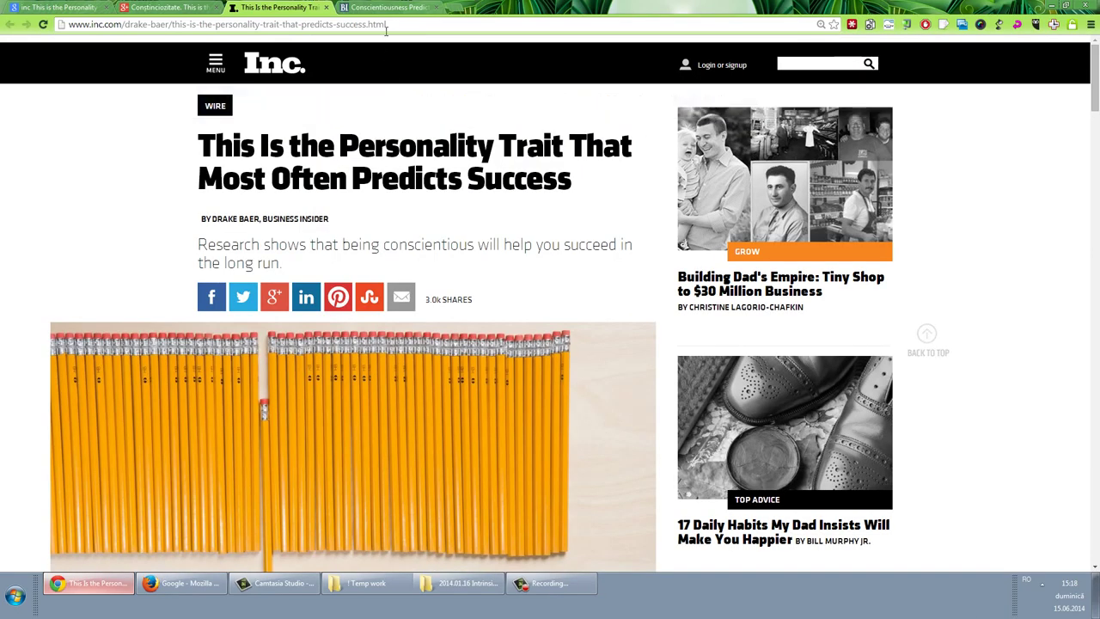
{"action": "left_click", "coordinate": [385, 8]}
{"action": "scroll", "coordinate": [404, 60], "scroll_direction": "up", "scroll_amount": 10}
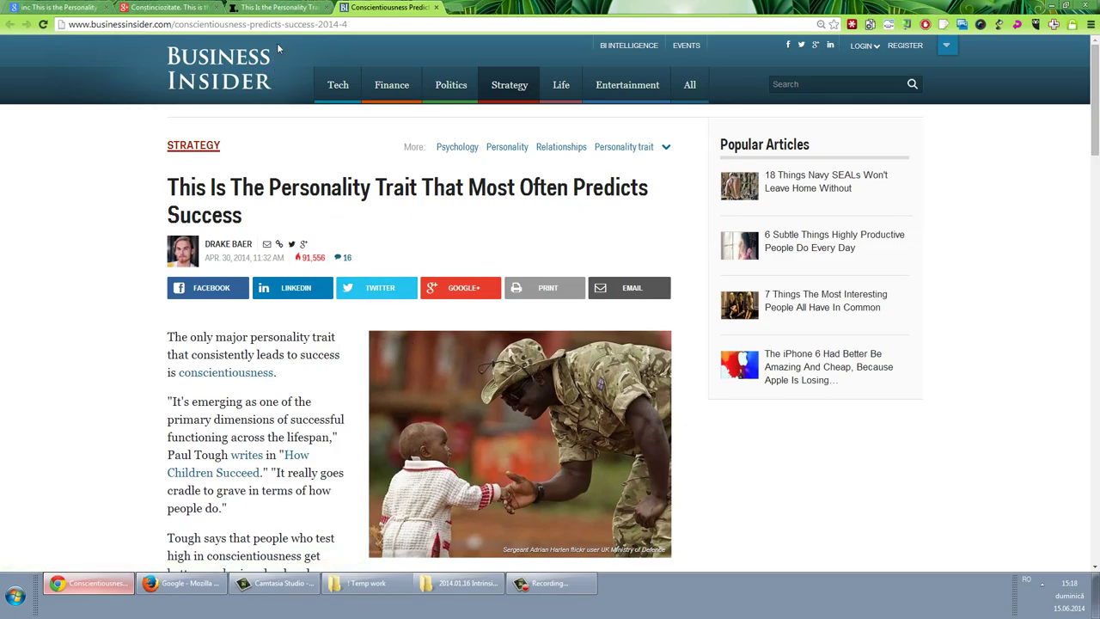
{"action": "left_click", "coordinate": [277, 7]}
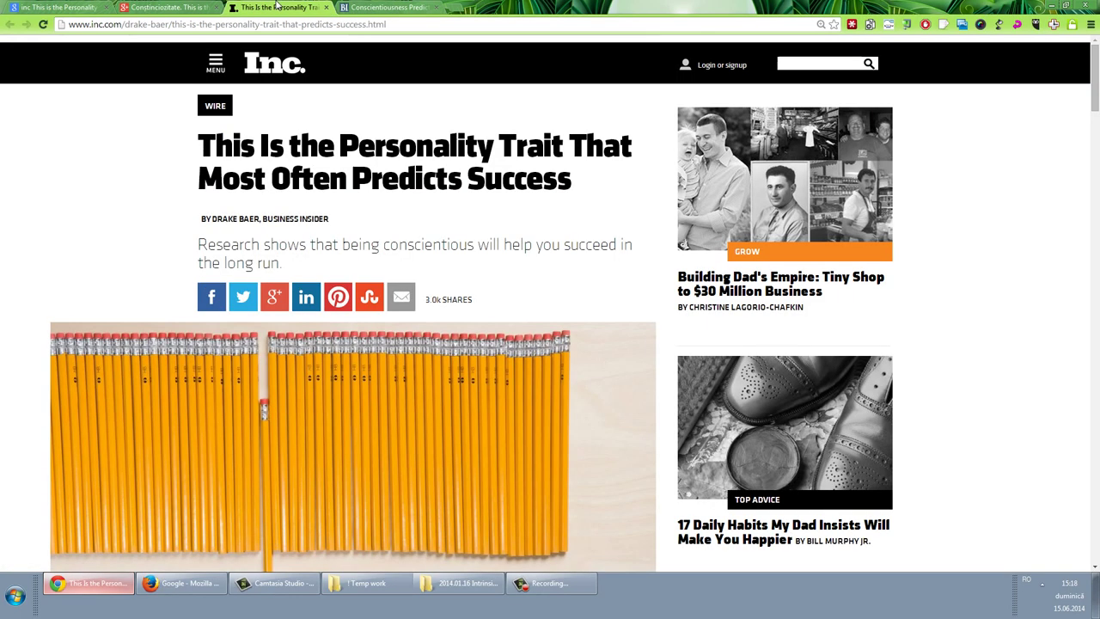
{"action": "left_click", "coordinate": [385, 8]}
{"action": "scroll", "coordinate": [386, 95], "scroll_direction": "down", "scroll_amount": 20}
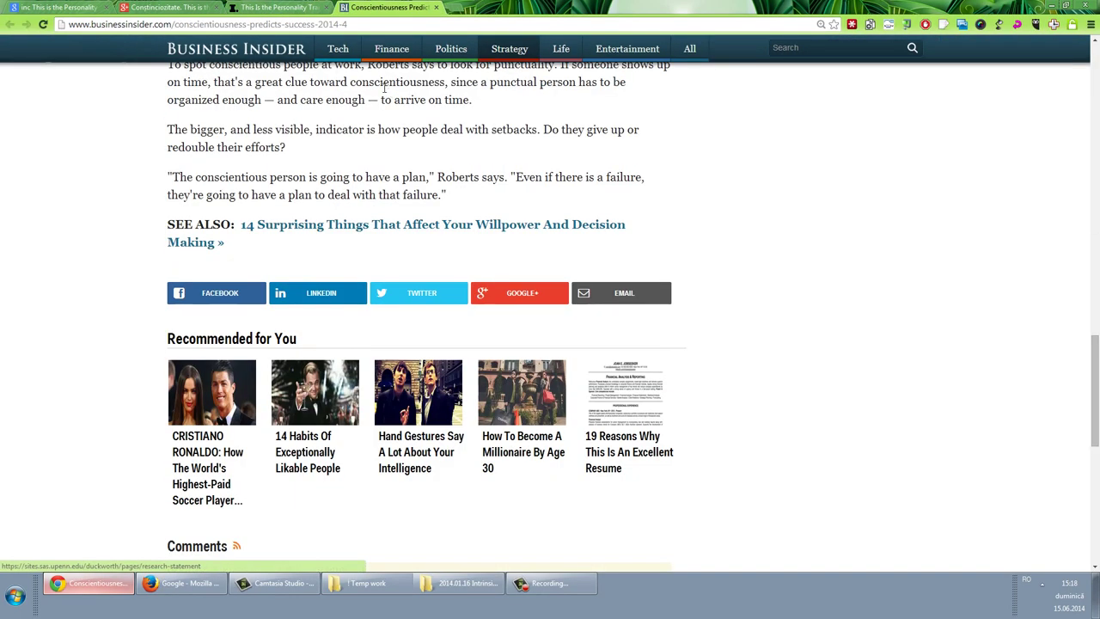
{"action": "left_click", "coordinate": [277, 7]}
{"action": "scroll", "coordinate": [473, 168], "scroll_direction": "down", "scroll_amount": 20}
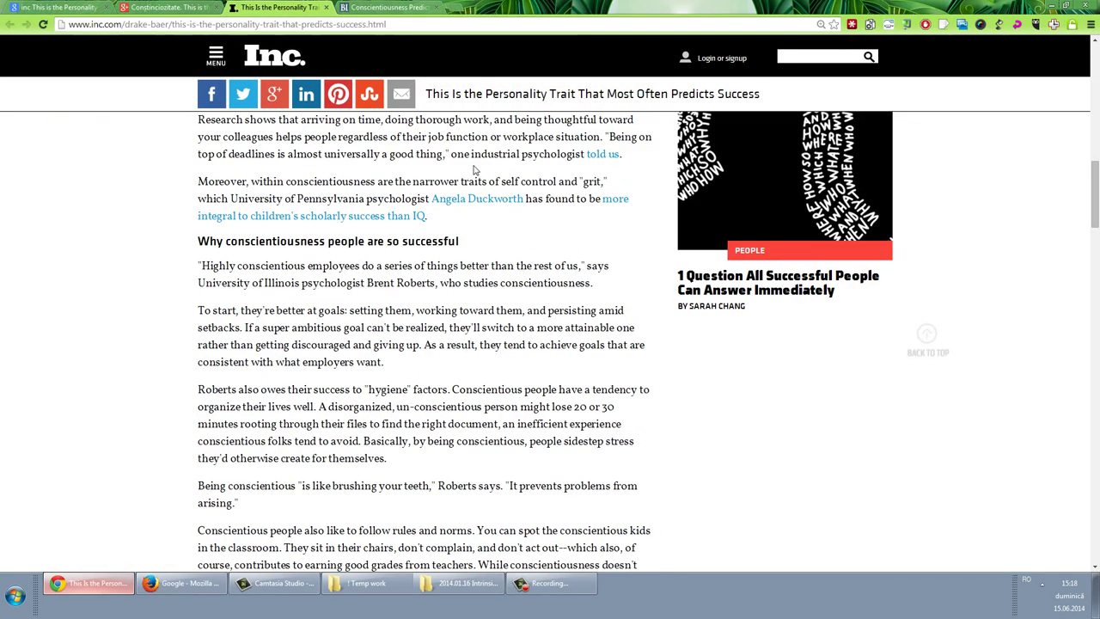
- Save the Inc. article in Chrome as a complete webpage
{"action": "scroll", "coordinate": [474, 164], "scroll_direction": "up", "scroll_amount": 20}
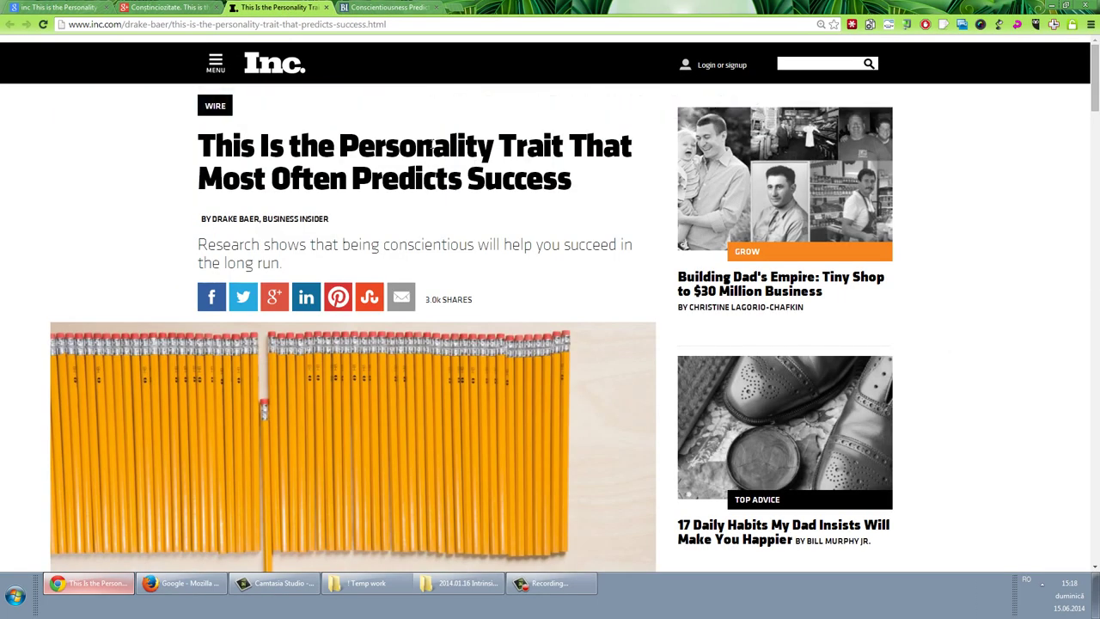
{"action": "key", "text": "ctrl+s"}
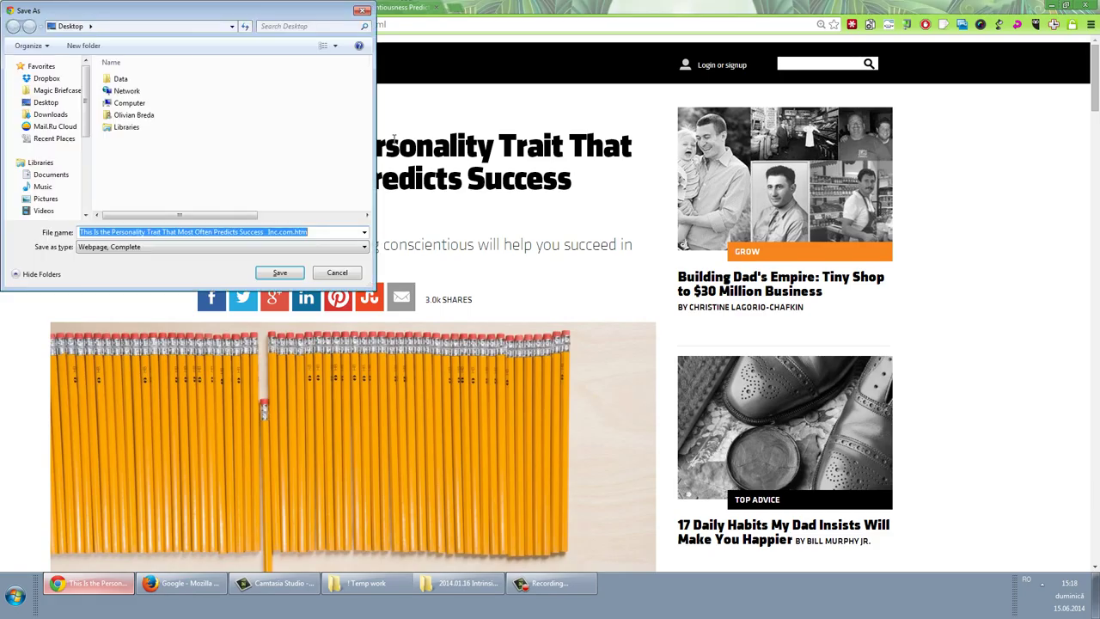
{"action": "left_click", "coordinate": [298, 275]}
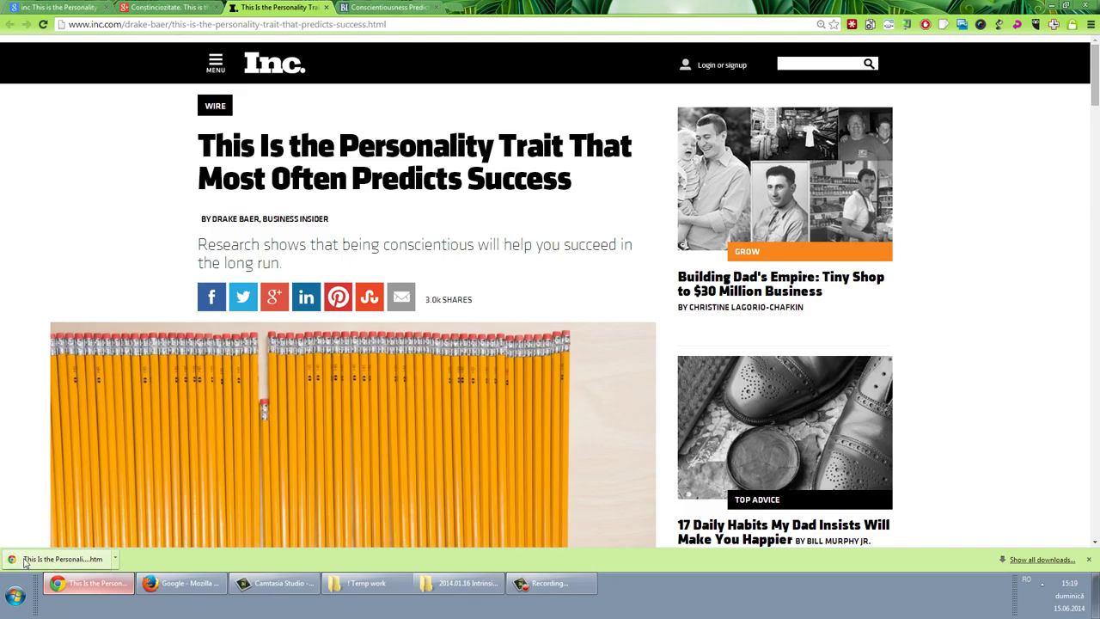
- On the desktop, look through the saved page's _files folder, then close it
{"action": "key", "text": "super+d"}
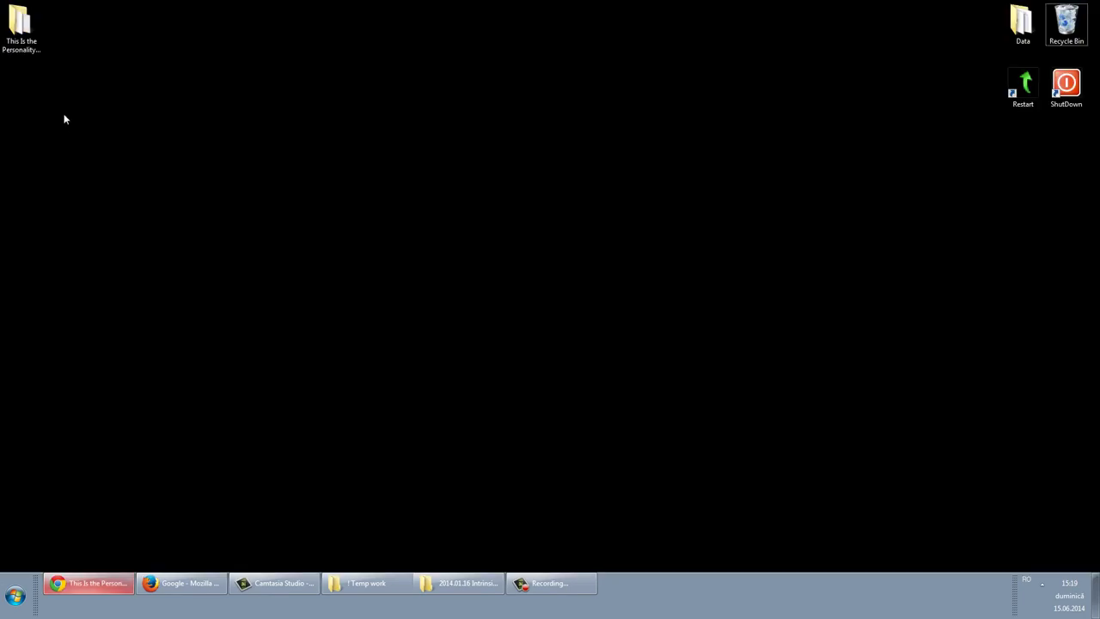
{"action": "double_click", "coordinate": [29, 39]}
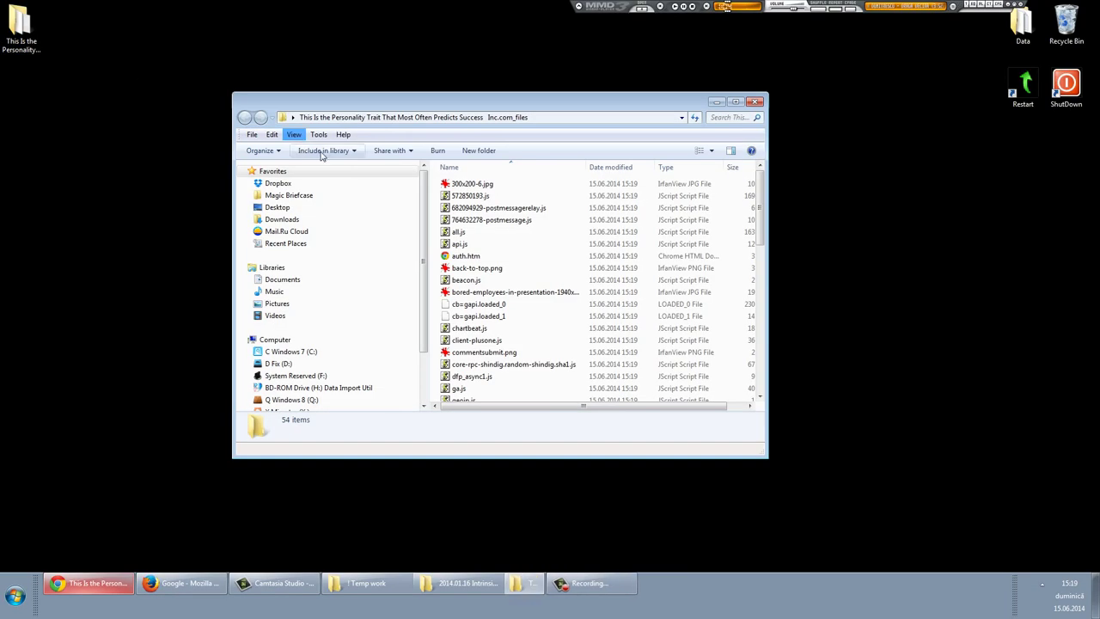
{"action": "left_click", "coordinate": [507, 280]}
{"action": "scroll", "coordinate": [516, 280], "scroll_direction": "down", "scroll_amount": 5}
{"action": "key", "text": "alt+F4"}
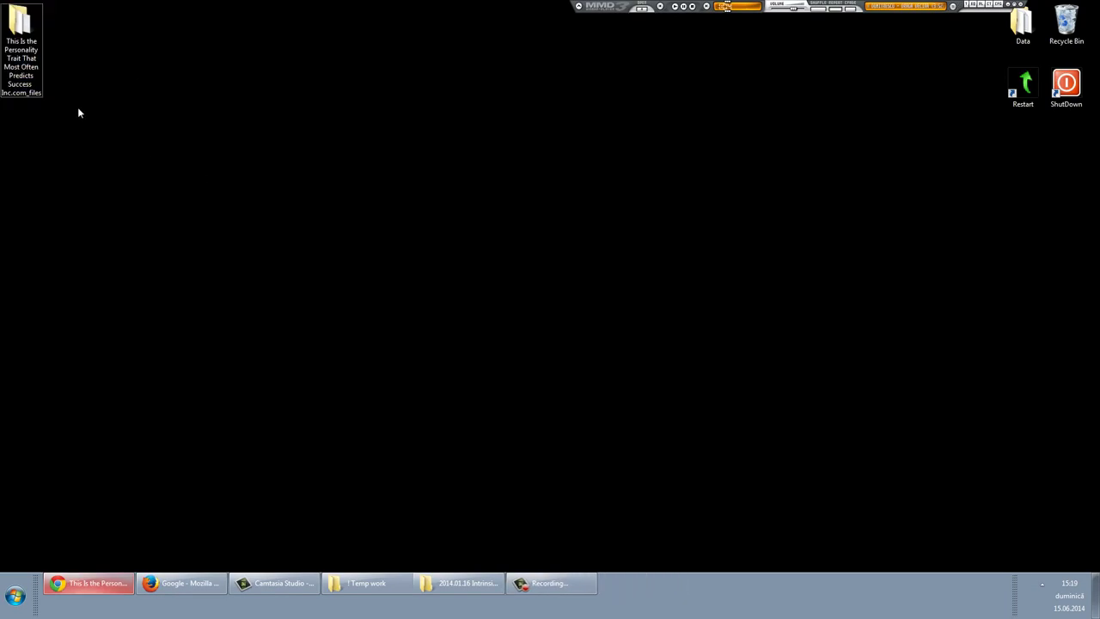
{"action": "left_click", "coordinate": [77, 112]}
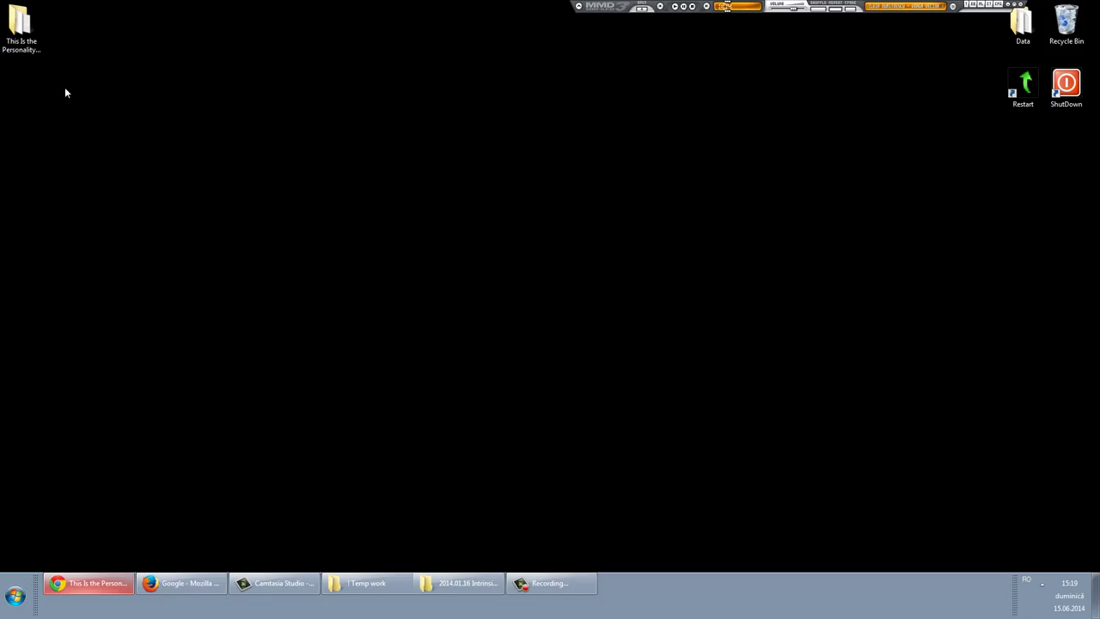
{"action": "left_click", "coordinate": [26, 30]}
- Load the Inc. article's web address from Chrome in a new Firefox tab
{"action": "left_click", "coordinate": [90, 583]}
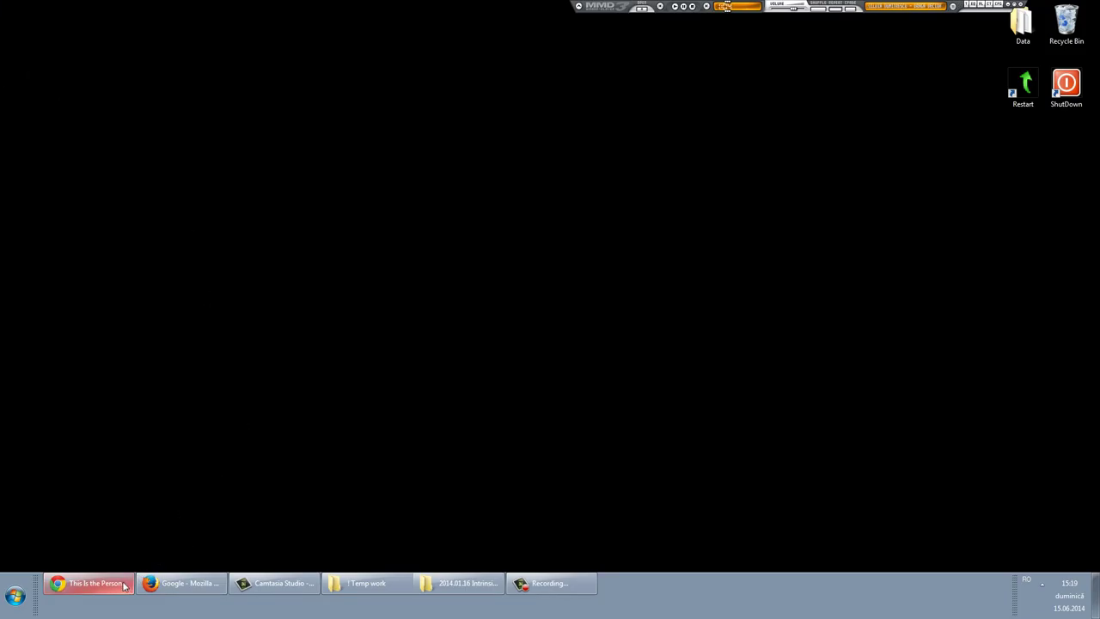
{"action": "left_click", "coordinate": [250, 25]}
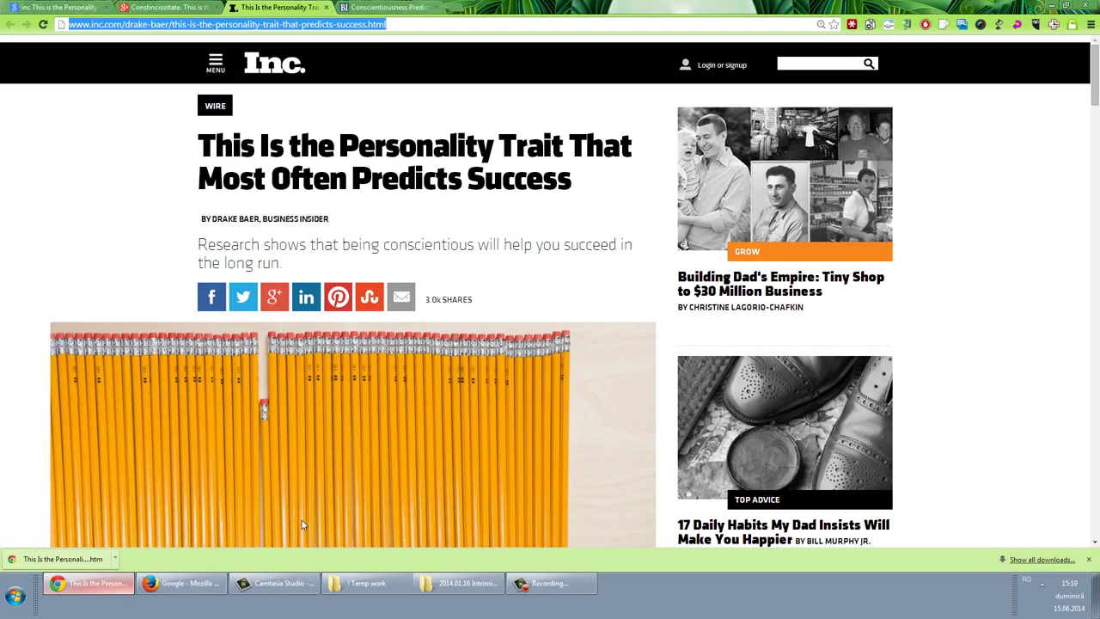
{"action": "key", "text": "ctrl+c"}
{"action": "left_click", "coordinate": [200, 584]}
{"action": "key", "text": "ctrl+t"}
{"action": "key", "text": "ctrl+v"}
{"action": "key", "text": "Return"}
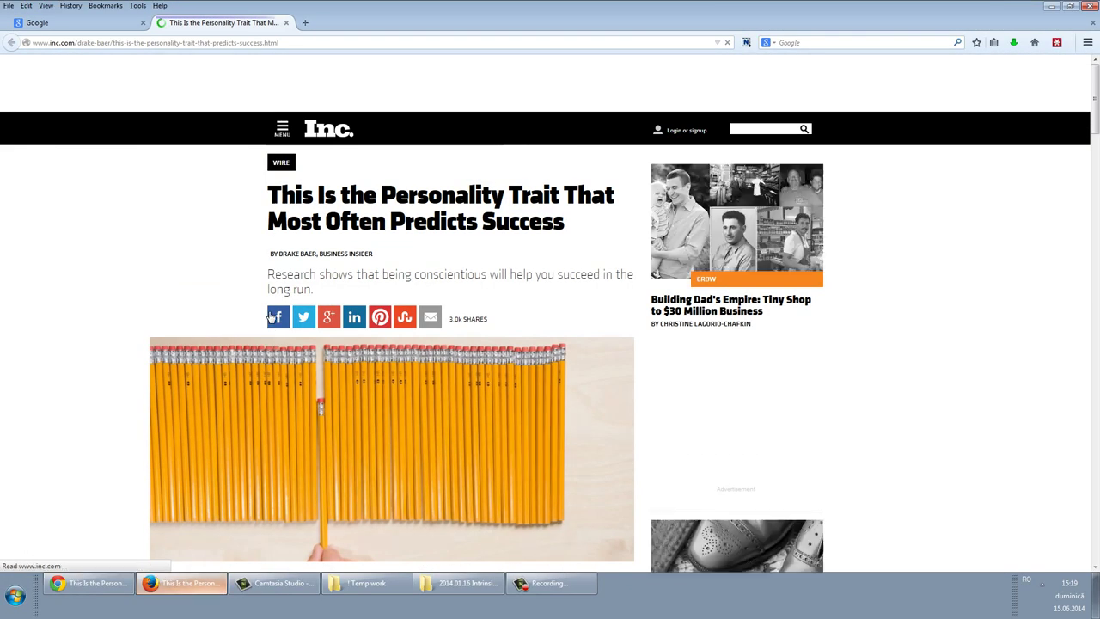
- Save the page from Firefox as a complete web page on the Desktop
{"action": "key", "text": "ctrl+s"}
{"action": "left_click", "coordinate": [47, 115]}
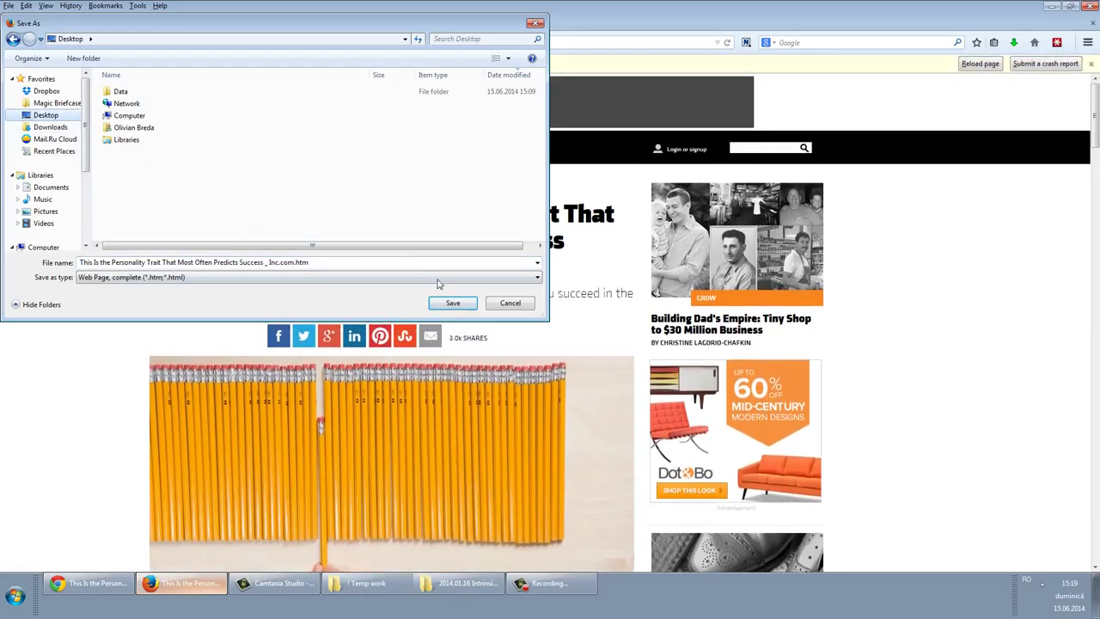
{"action": "left_click", "coordinate": [454, 302]}
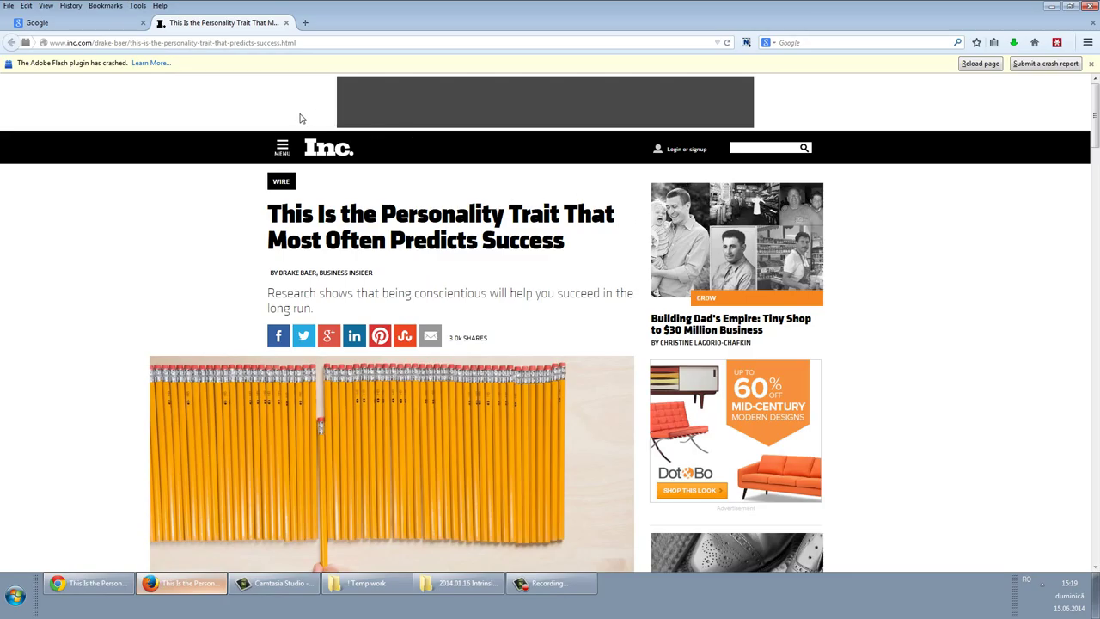
{"action": "key", "text": "super+d"}
{"action": "left_click_drag", "start_coordinate": [85, 152], "coordinate": [18, 7]}
- Create a new folder 'd' in ! Temp work and paste the saved page items into it
{"action": "left_click", "coordinate": [440, 583]}
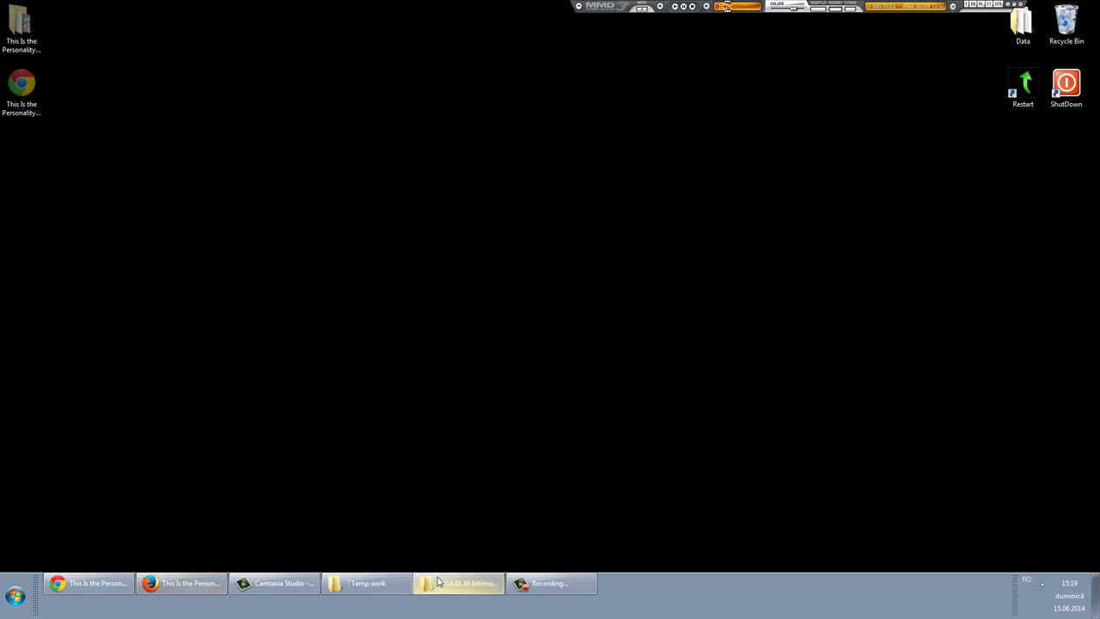
{"action": "left_click", "coordinate": [391, 588]}
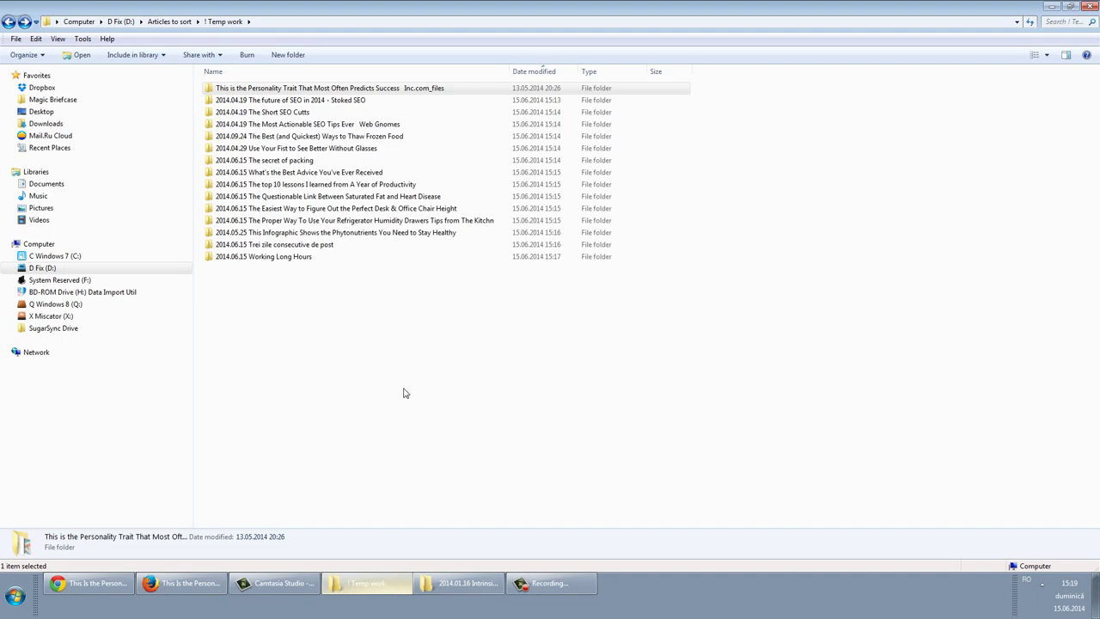
{"action": "right_click", "coordinate": [347, 339]}
{"action": "type", "text": "wf"}
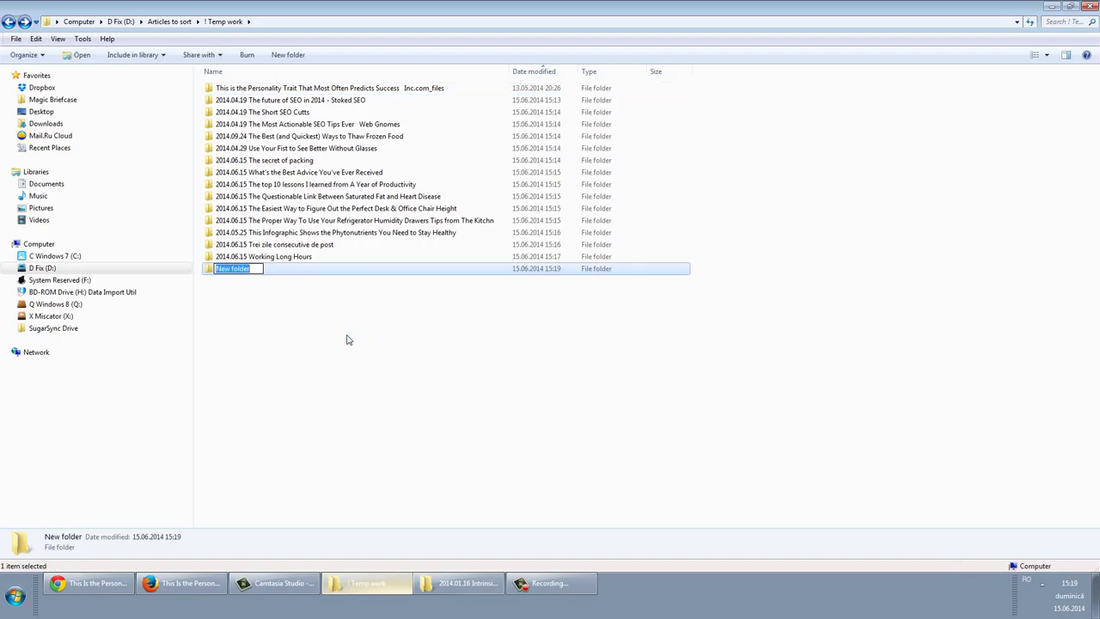
{"action": "type", "text": "d"}
{"action": "key", "text": "Return"}
{"action": "key", "text": "Return"}
{"action": "key", "text": "ctrl+v"}
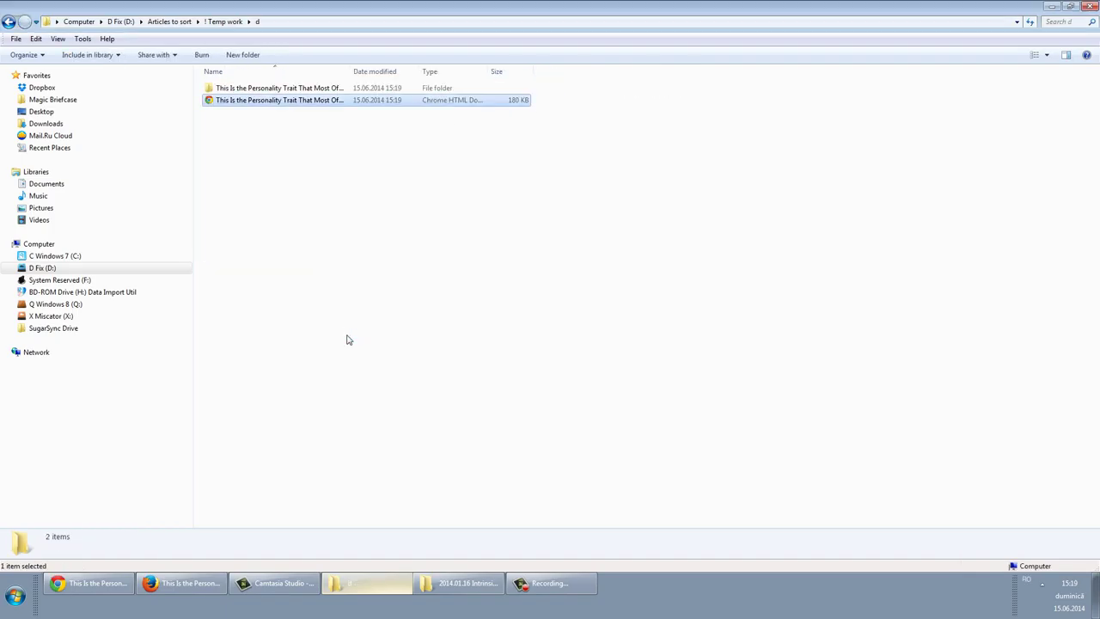
- Copy the article title from the pasted file's name and return to ! Temp work
{"action": "key", "text": "F2"}
{"action": "key", "text": "Home"}
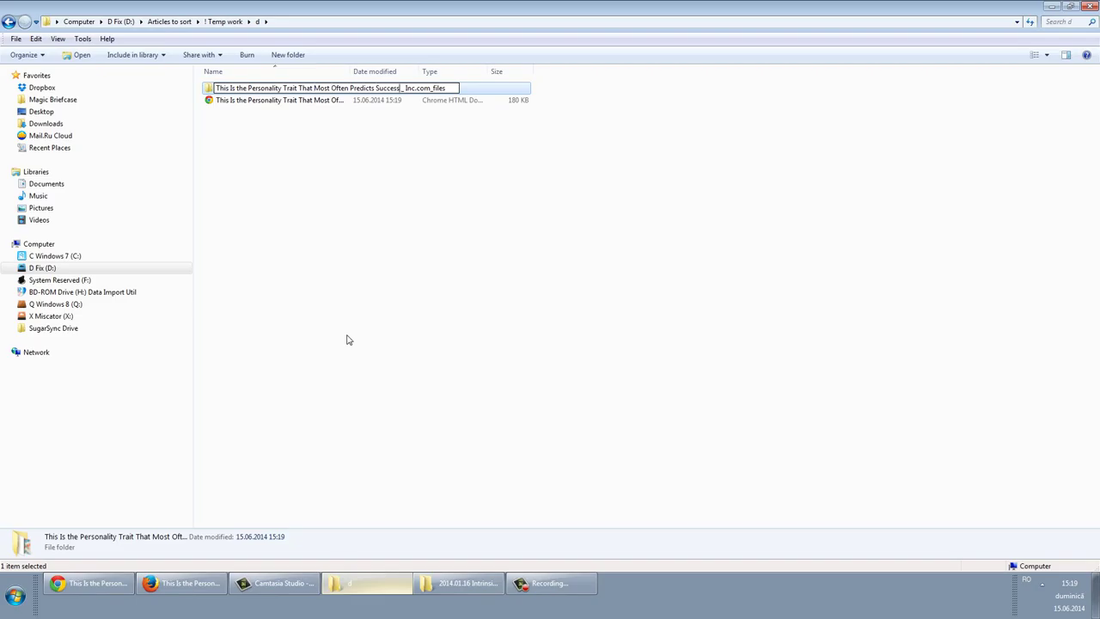
{"action": "key", "text": "shift+Home"}
{"action": "key", "text": "Escape"}
{"action": "key", "text": "BackSpace"}
- Rename folder d to '2014.05.13 This Is the Personality Trait That Most Often Predicts Success'
{"action": "key", "text": "F2"}
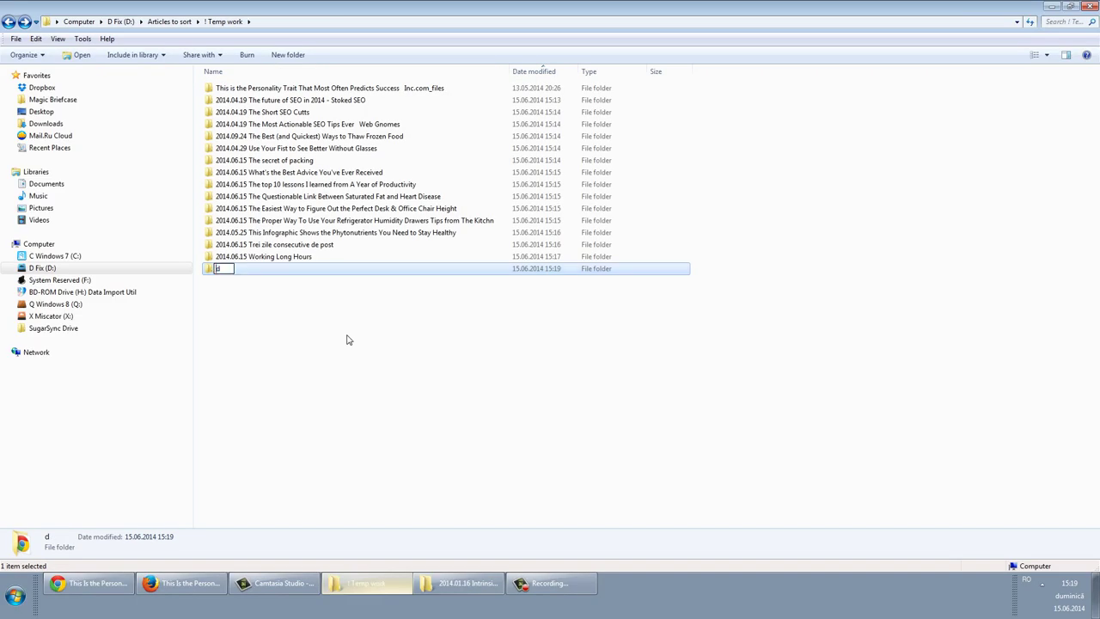
{"action": "key", "text": "Home"}
{"action": "type", "text": "2014.05.13"}
{"action": "key", "text": "shift+End"}
{"action": "key", "text": "ctrl+v"}
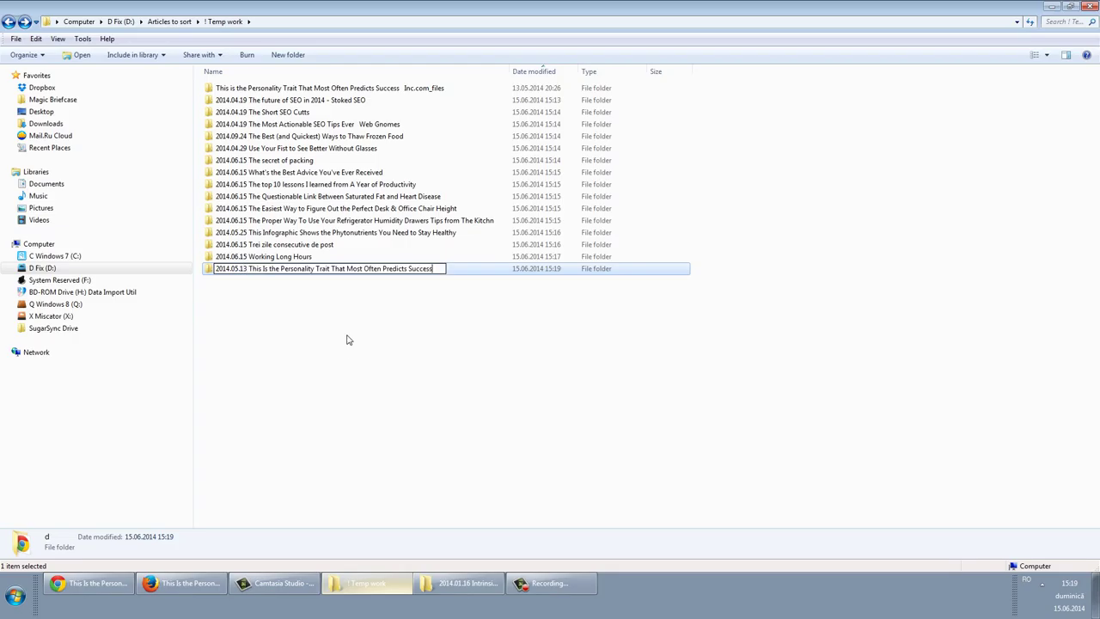
{"action": "key", "text": "Return"}
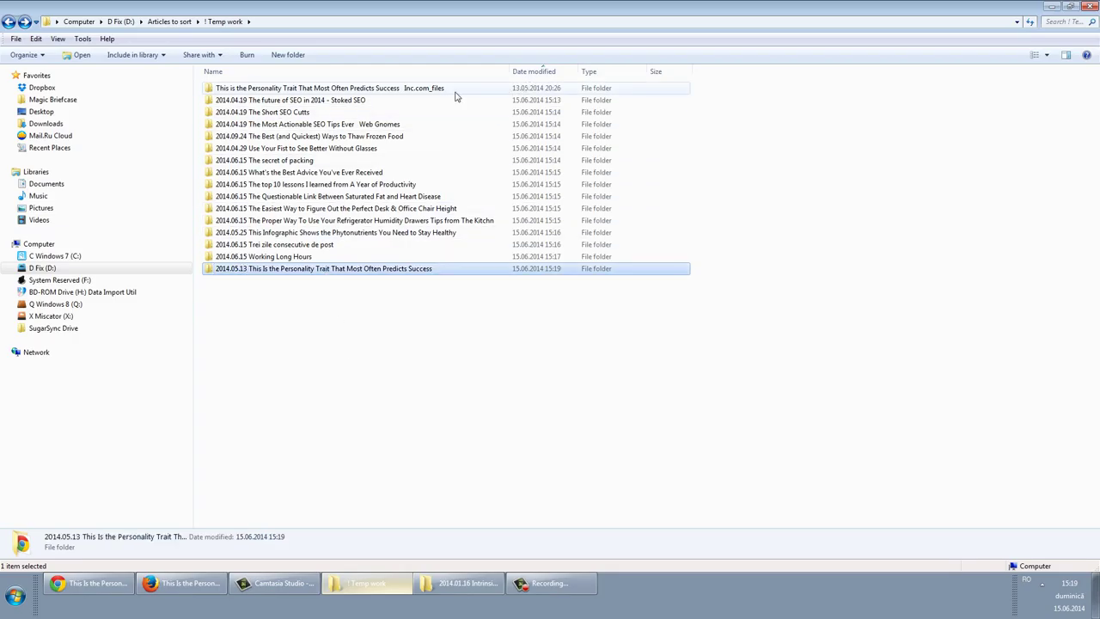
{"action": "double_click", "coordinate": [393, 91]}
- Delete the old Inc.com_files folder and open the 2014.04.19 Stoked SEO folder
{"action": "key", "text": "BackSpace"}
{"action": "key", "text": "Delete"}
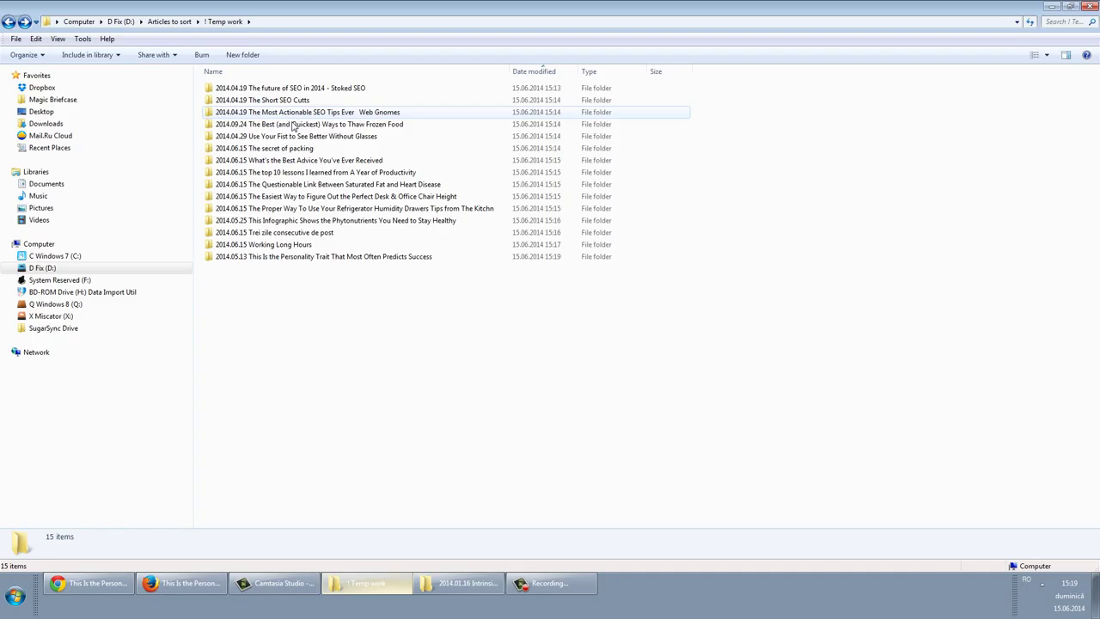
{"action": "double_click", "coordinate": [334, 90]}
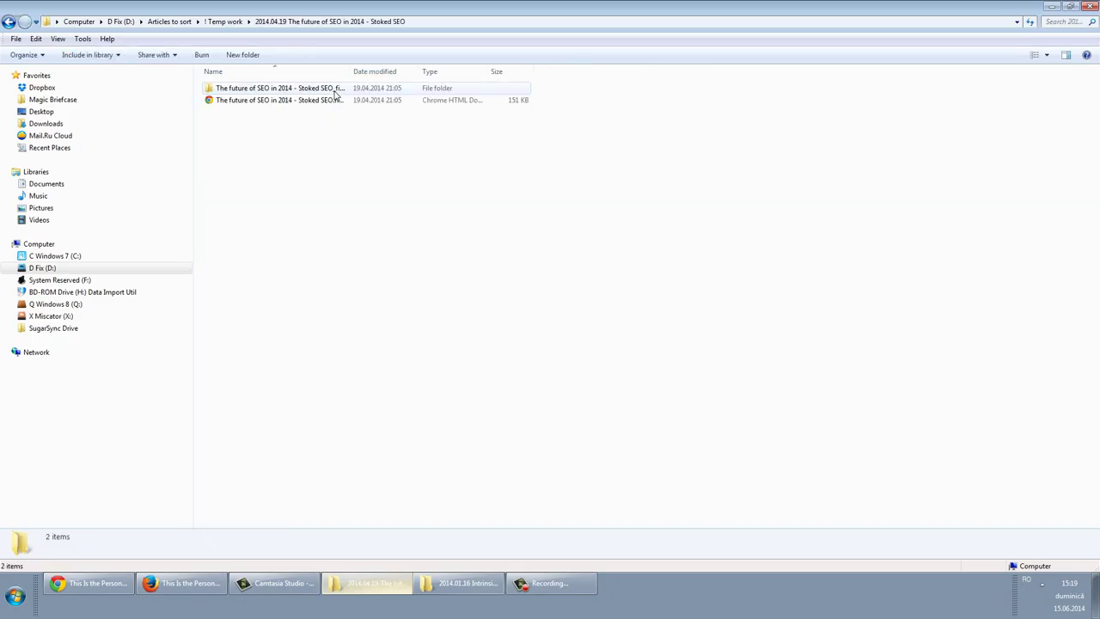
{"action": "key", "text": "ctrl+a"}
{"action": "right_click", "coordinate": [327, 95]}
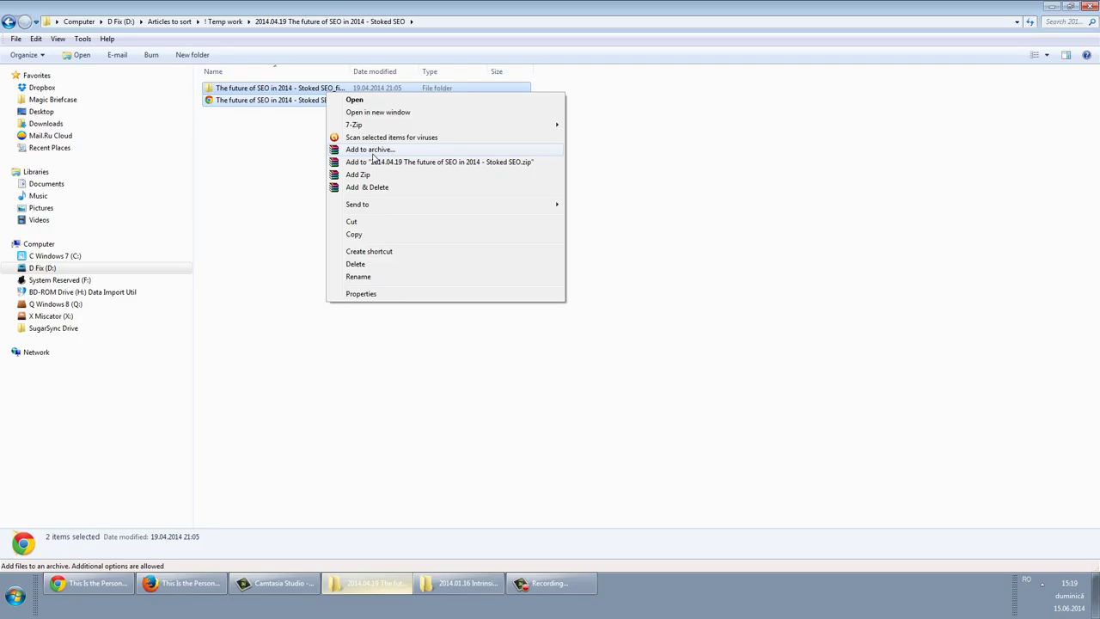
{"action": "left_click", "coordinate": [365, 157]}
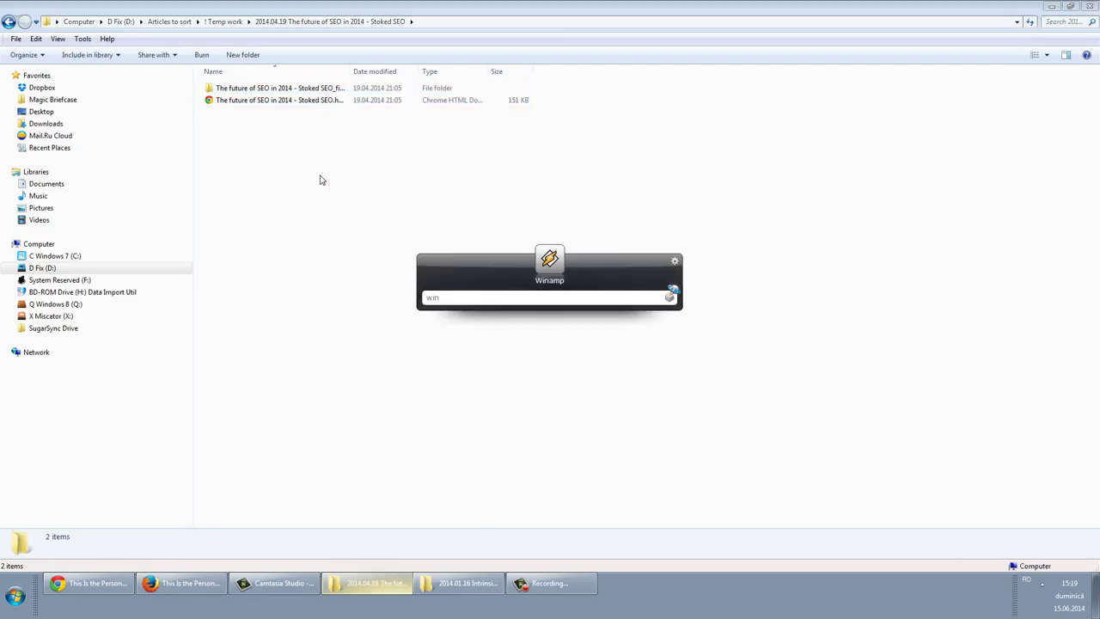
- Select both Stoked SEO items and choose WinRAR's Add to archive
{"action": "key", "text": "ctrl+a"}
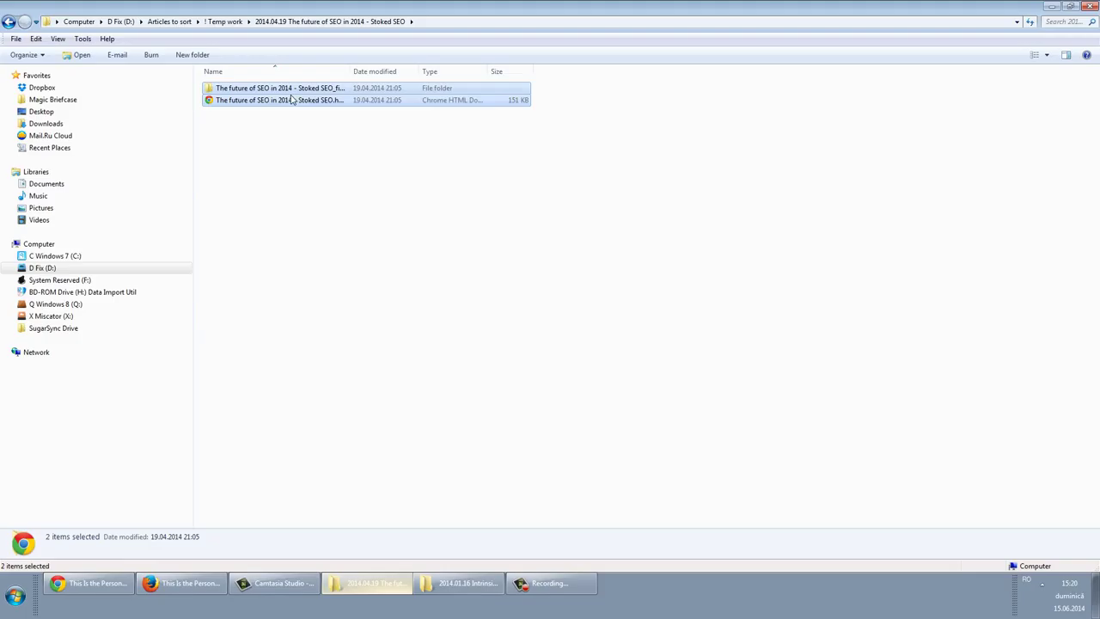
{"action": "right_click", "coordinate": [290, 95]}
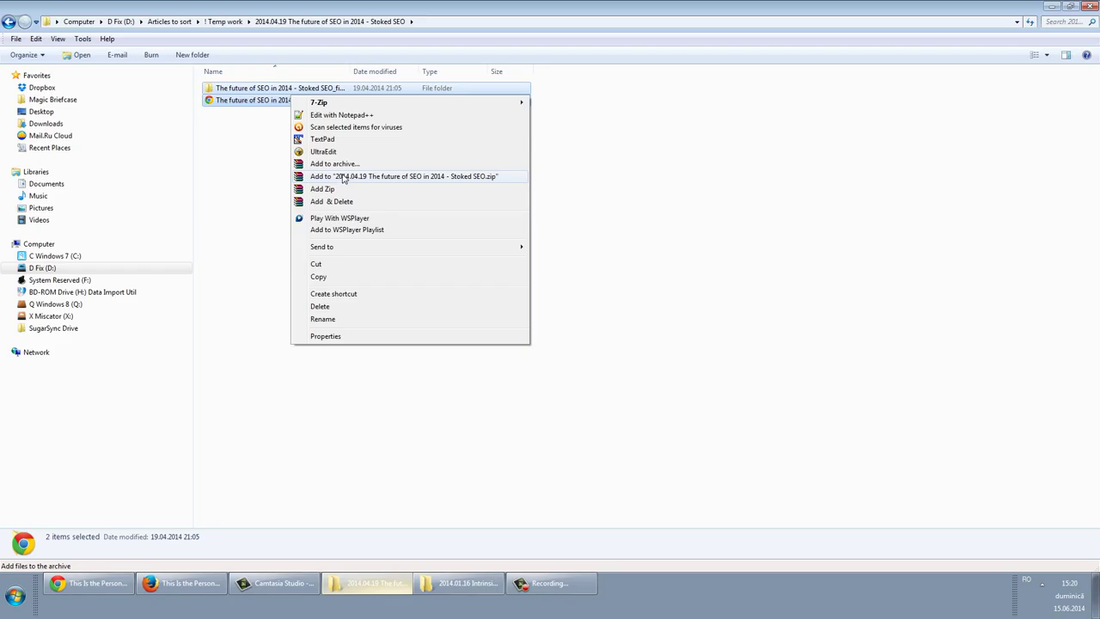
{"action": "left_click", "coordinate": [277, 176]}
{"action": "left_click", "coordinate": [281, 100]}
{"action": "key", "text": "ctrl+a"}
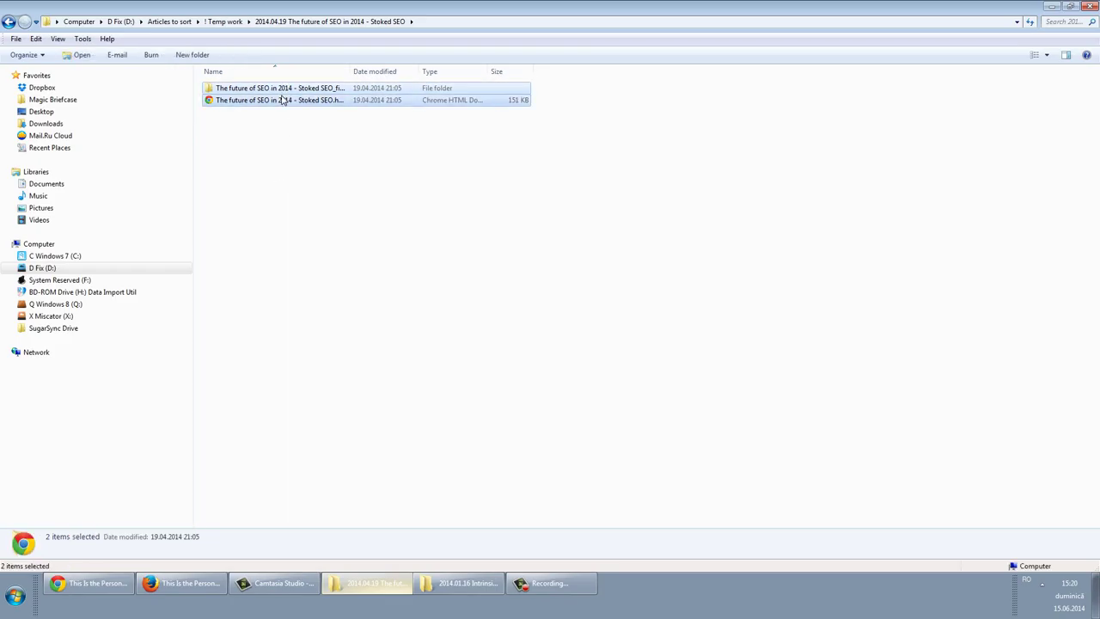
{"action": "right_click", "coordinate": [282, 100]}
{"action": "left_click", "coordinate": [312, 166]}
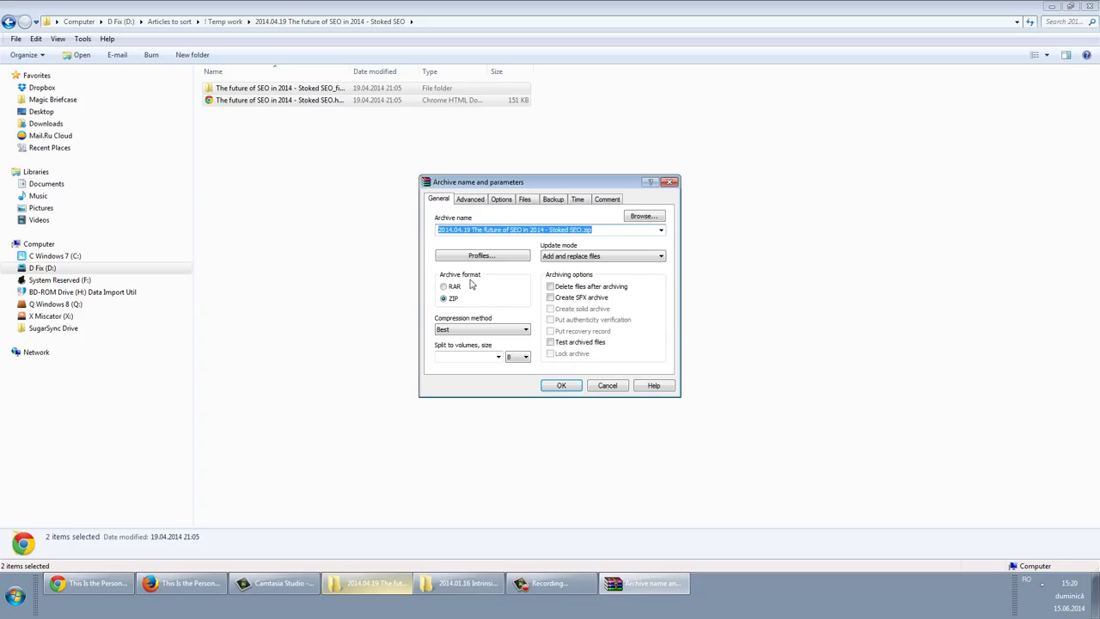
- Save a new WinRAR profile with Immediate execution and Add to context menu, then cancel archiving
{"action": "left_click", "coordinate": [481, 257]}
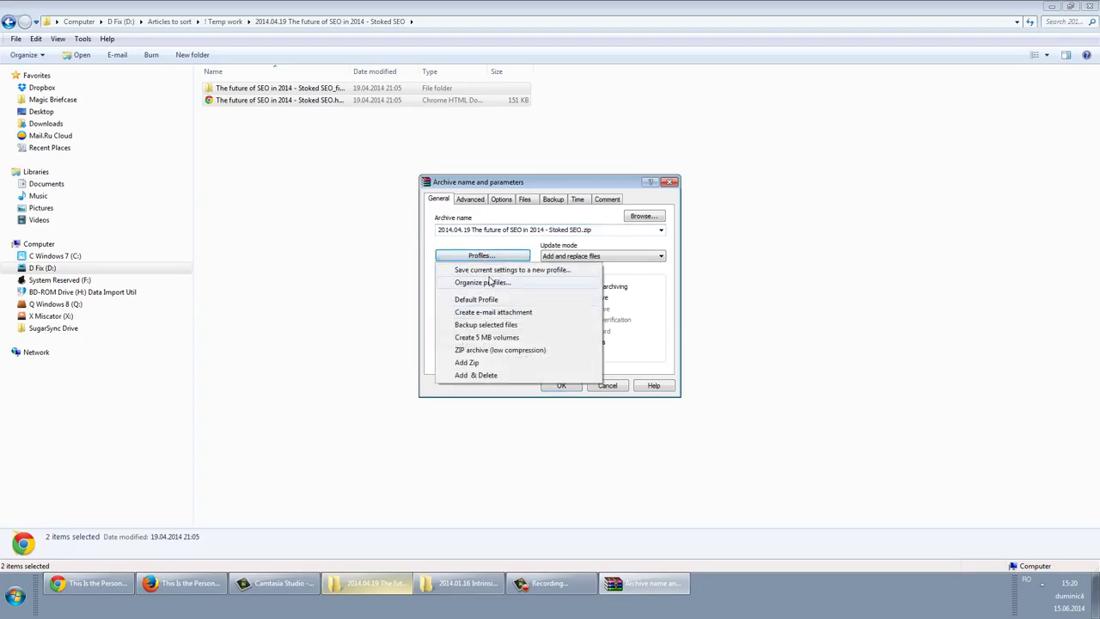
{"action": "left_click", "coordinate": [492, 271]}
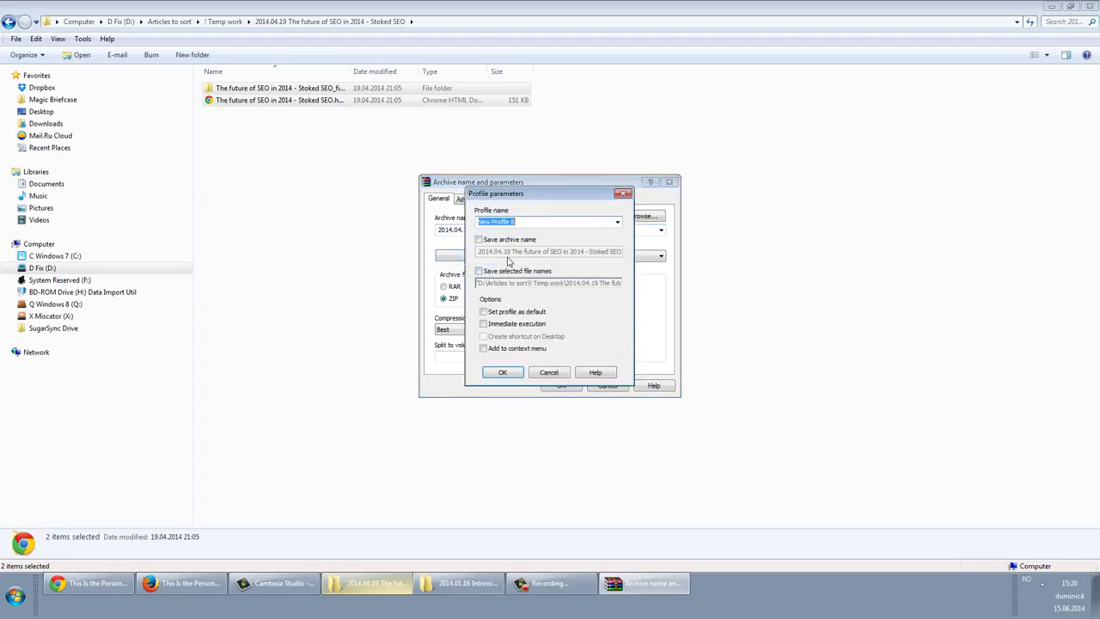
{"action": "type", "text": "Olivian & Olivian2"}
{"action": "left_click", "coordinate": [506, 221]}
{"action": "type", "text": "g"}
{"action": "key", "text": "BackSpace"}
{"action": "left_click", "coordinate": [483, 348]}
{"action": "left_click", "coordinate": [483, 324]}
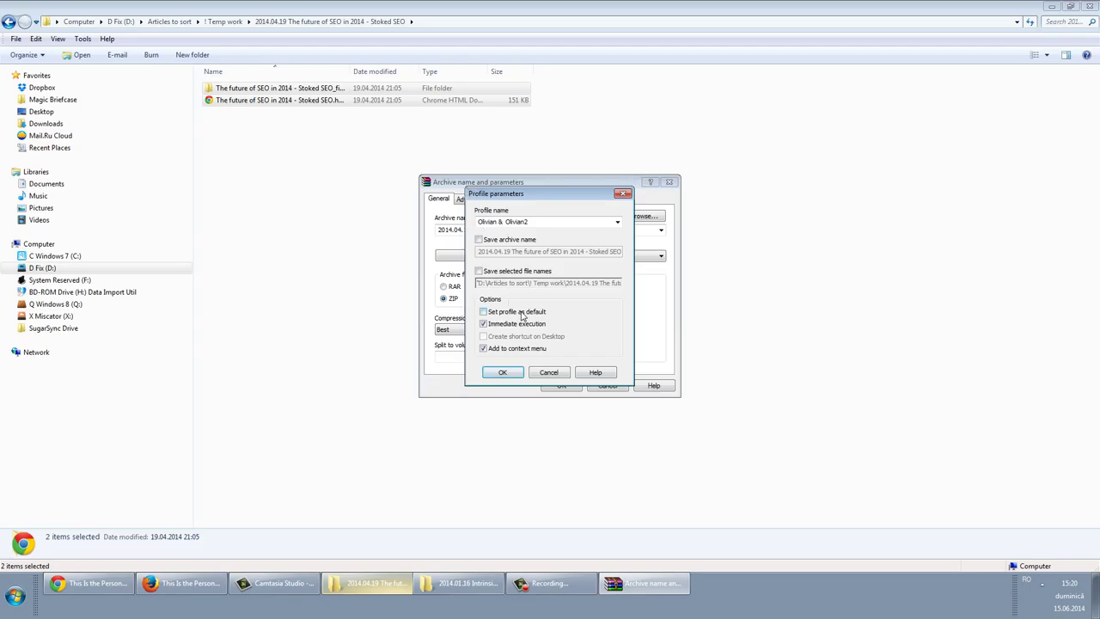
{"action": "left_click", "coordinate": [557, 376]}
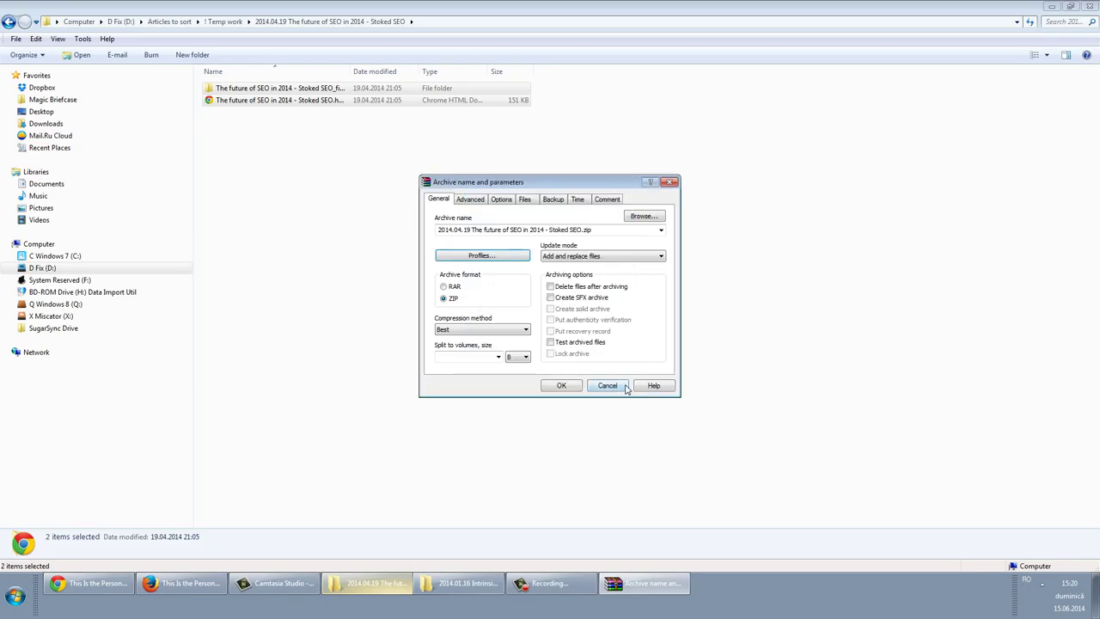
{"action": "left_click", "coordinate": [627, 387]}
{"action": "left_click", "coordinate": [356, 179]}
- Zip the open folder's saved page and its files folder with WinRAR Add & Delete
{"action": "key", "text": "ctrl+a"}
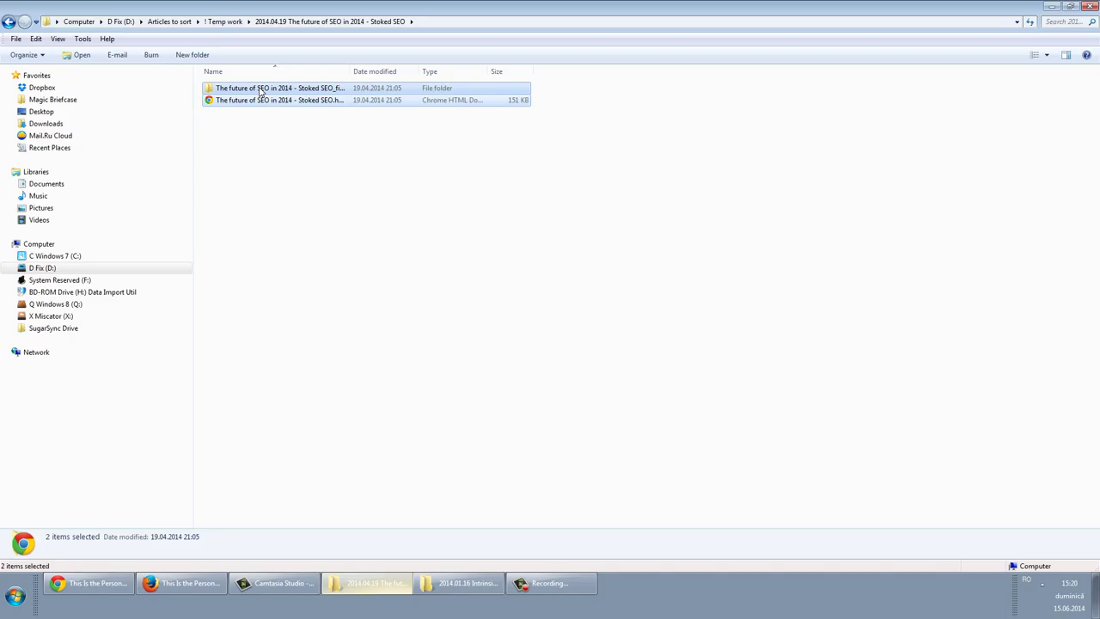
{"action": "right_click", "coordinate": [259, 89]}
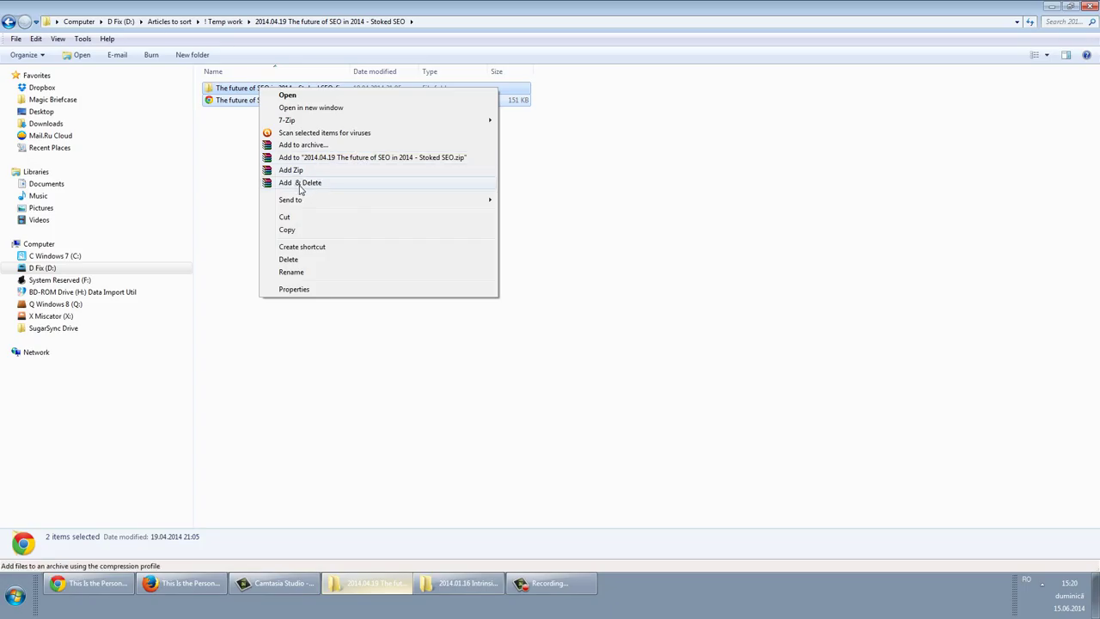
{"action": "left_click", "coordinate": [233, 90]}
{"action": "left_click", "coordinate": [239, 100], "text": "shift"}
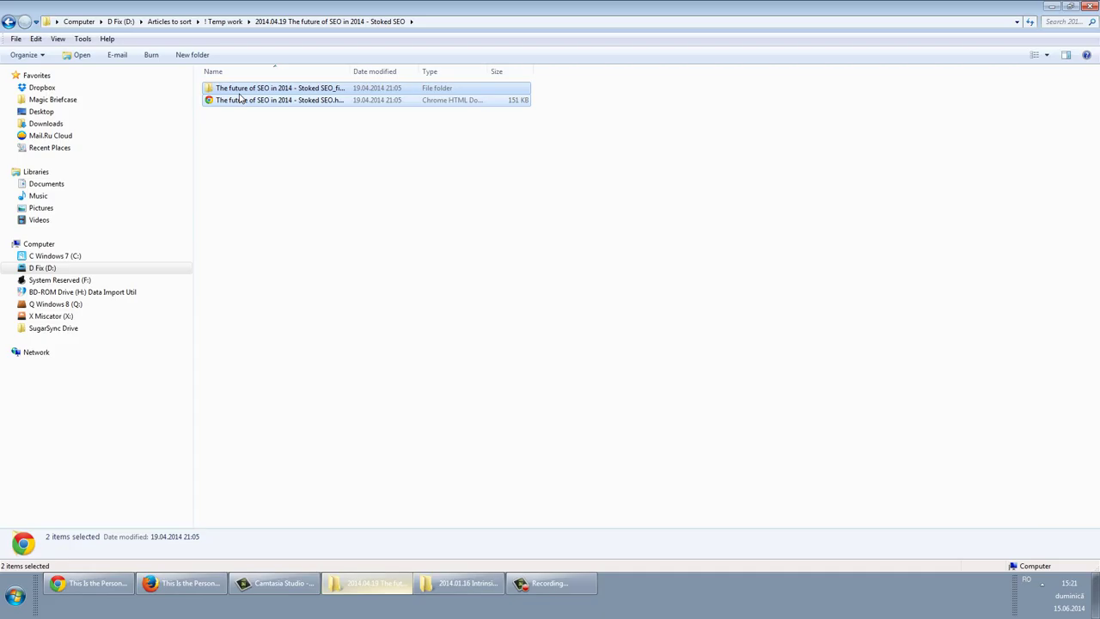
{"action": "right_click", "coordinate": [241, 100]}
{"action": "key", "text": "Return"}
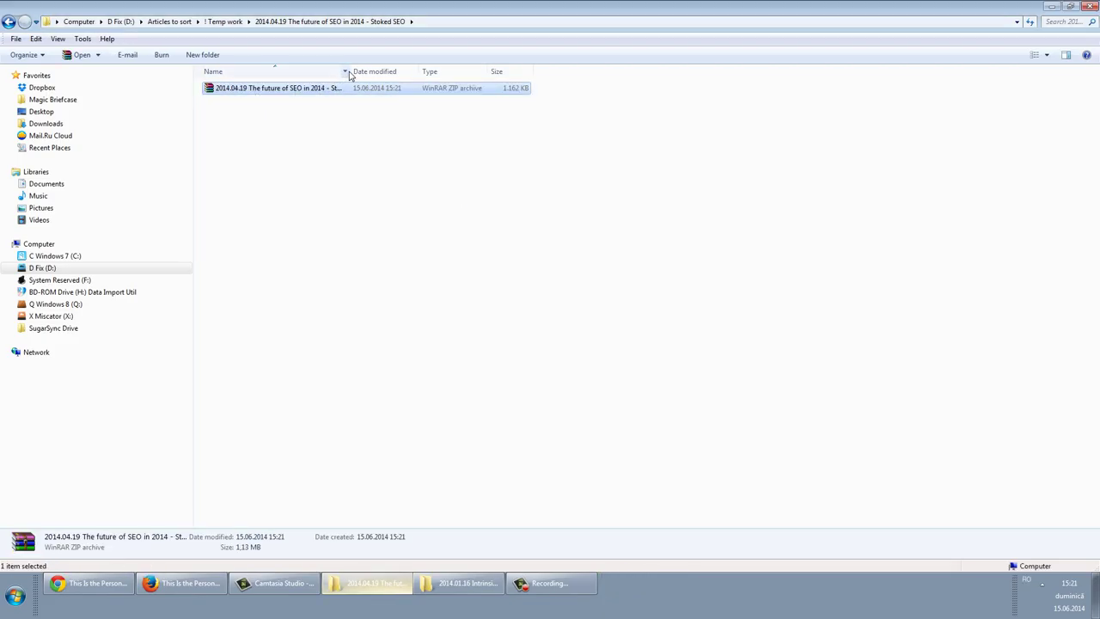
{"action": "left_click_drag", "start_coordinate": [350, 72], "coordinate": [401, 71]}
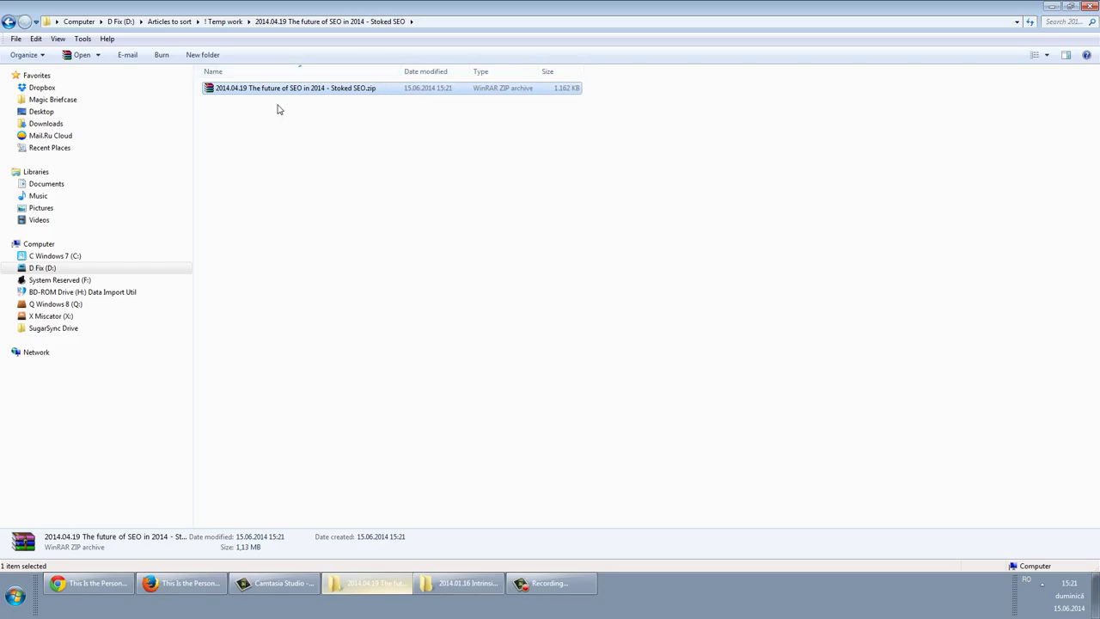
{"action": "key", "text": "BackSpace"}
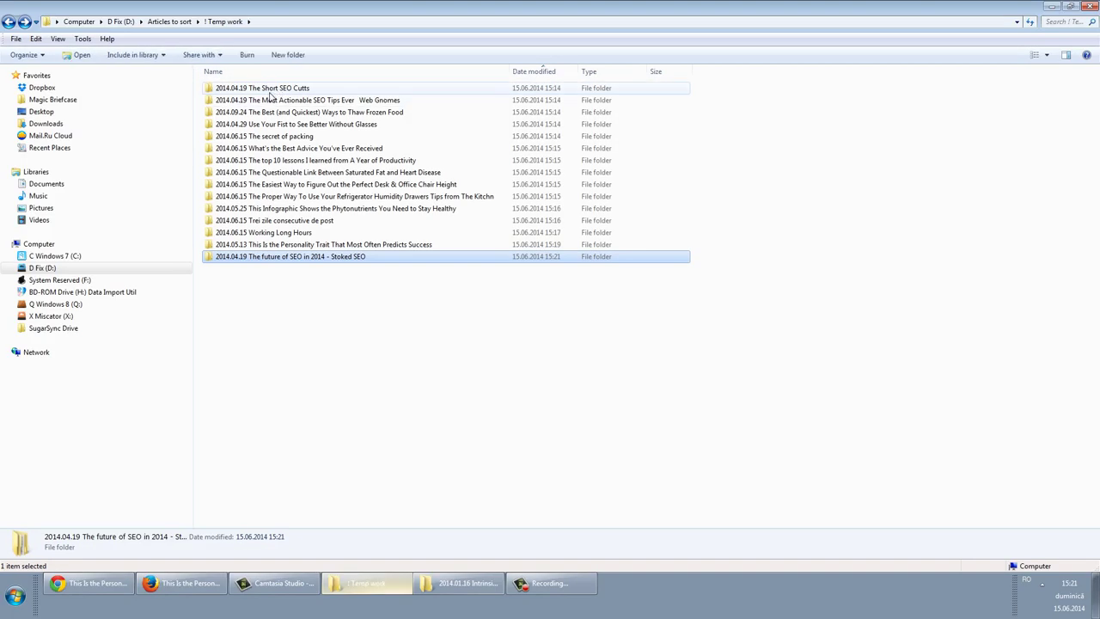
- Archive the 2014.04.19 The Short SEO Cutts folder's two page items into one zip
{"action": "double_click", "coordinate": [269, 90]}
{"action": "key", "text": "ctrl+a"}
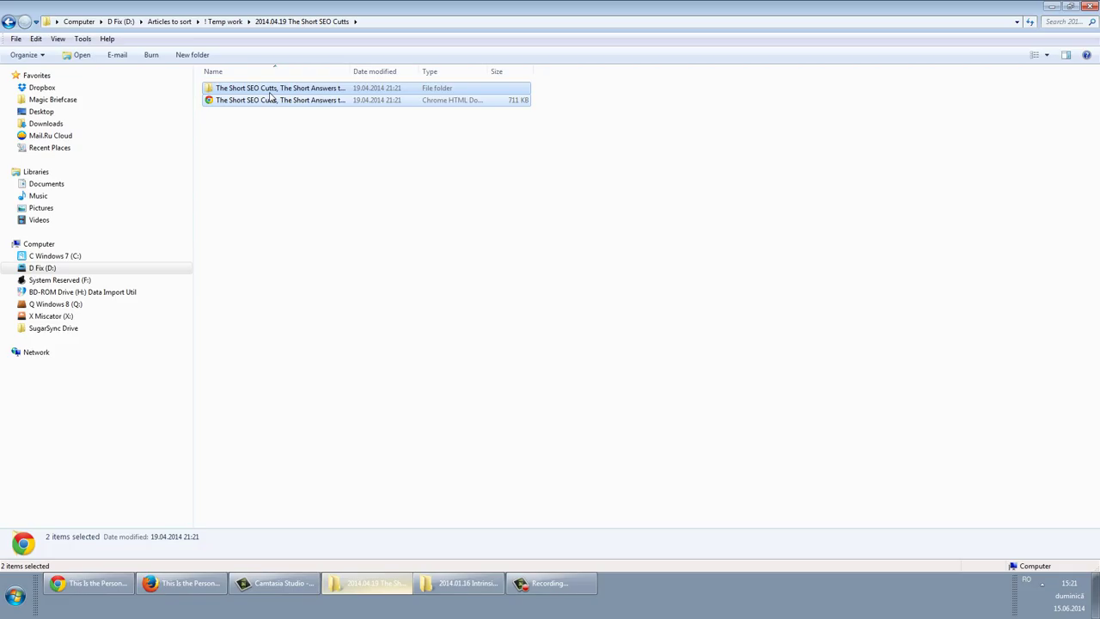
{"action": "right_click", "coordinate": [270, 96]}
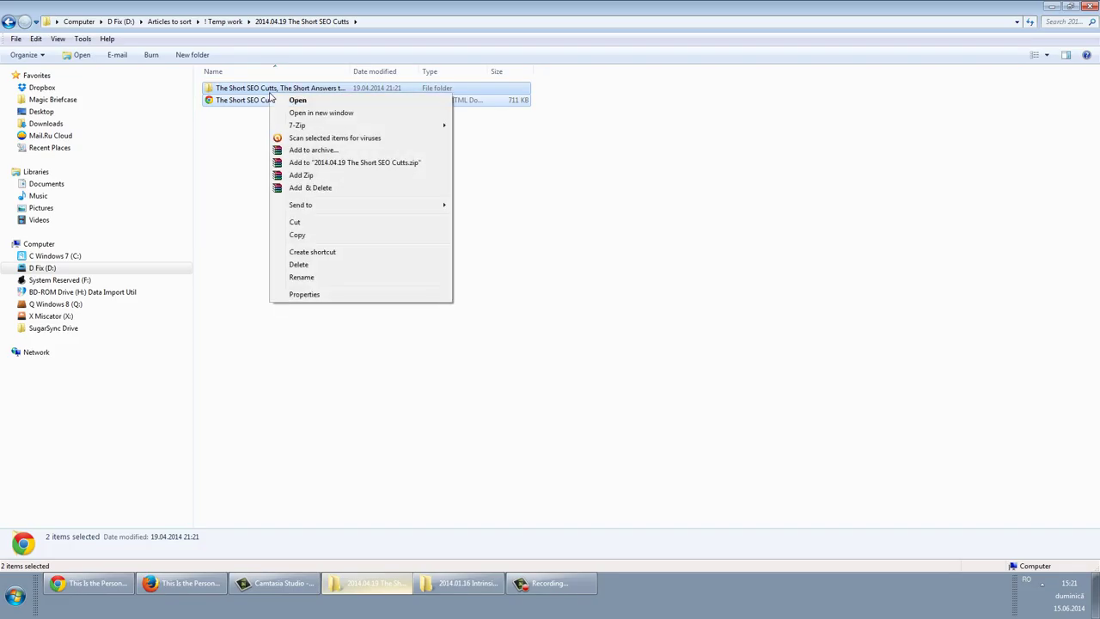
{"action": "key", "text": "Down"}
{"action": "key", "text": "Down"}
{"action": "key", "text": "Down"}
{"action": "key", "text": "Down"}
{"action": "key", "text": "Down"}
{"action": "key", "text": "Down"}
{"action": "key", "text": "Down"}
{"action": "key", "text": "Down"}
{"action": "key", "text": "Return"}
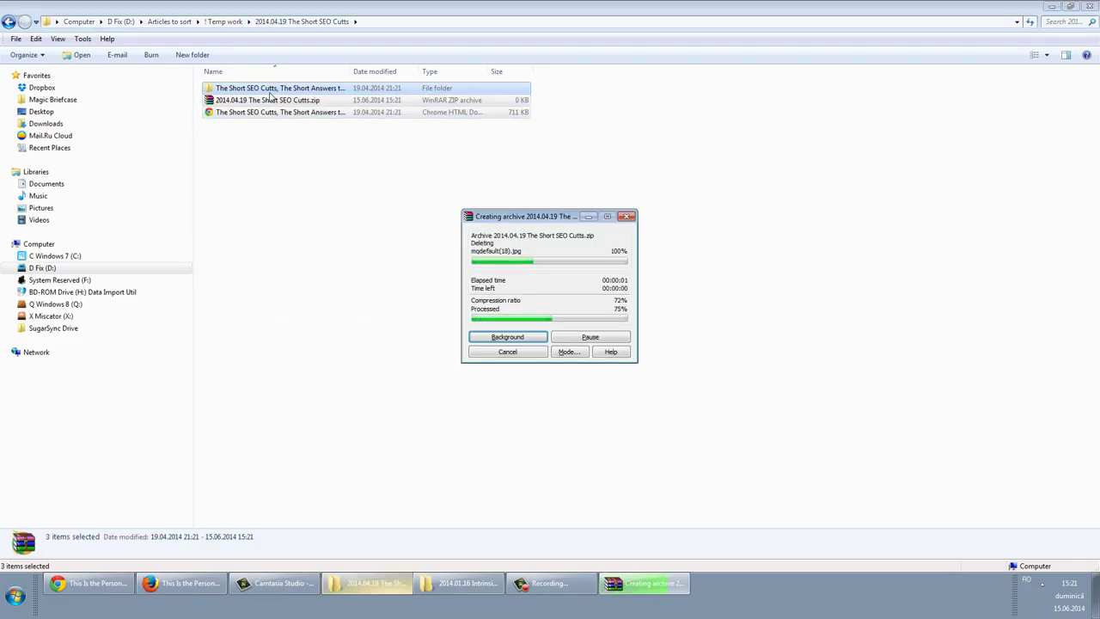
{"action": "key", "text": "BackSpace"}
- Replace the third article folder's saved page items with a single zip
{"action": "key", "text": "Home"}
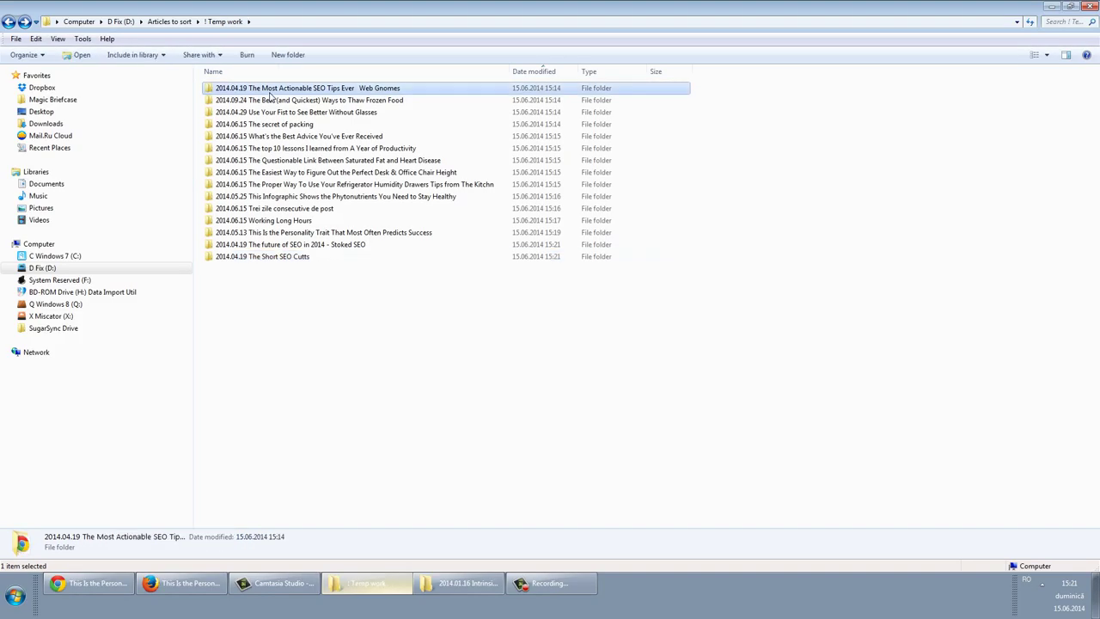
{"action": "key", "text": "Return"}
{"action": "key", "text": "ctrl+a"}
{"action": "right_click", "coordinate": [270, 96]}
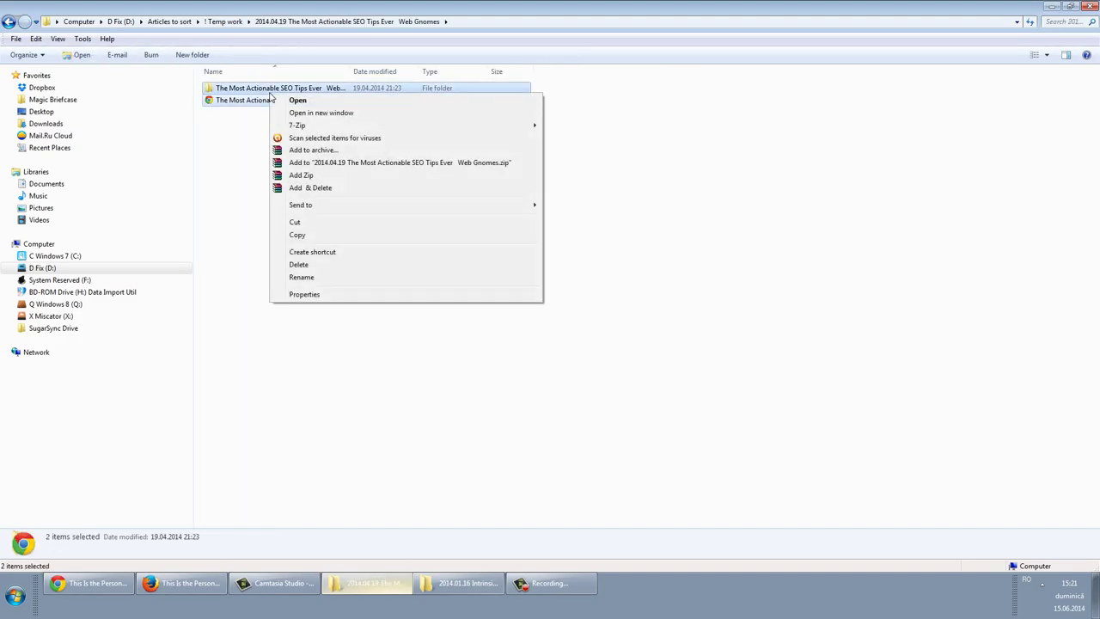
{"action": "key", "text": "Down"}
{"action": "key", "text": "Down"}
{"action": "key", "text": "Down"}
{"action": "key", "text": "Down"}
{"action": "key", "text": "Down"}
{"action": "key", "text": "Down"}
{"action": "key", "text": "Down"}
{"action": "key", "text": "Down"}
{"action": "key", "text": "Return"}
{"action": "key", "text": "BackSpace"}
- Zip and delete the fourth article folder's saved page items
{"action": "key", "text": "Home"}
{"action": "key", "text": "Return"}
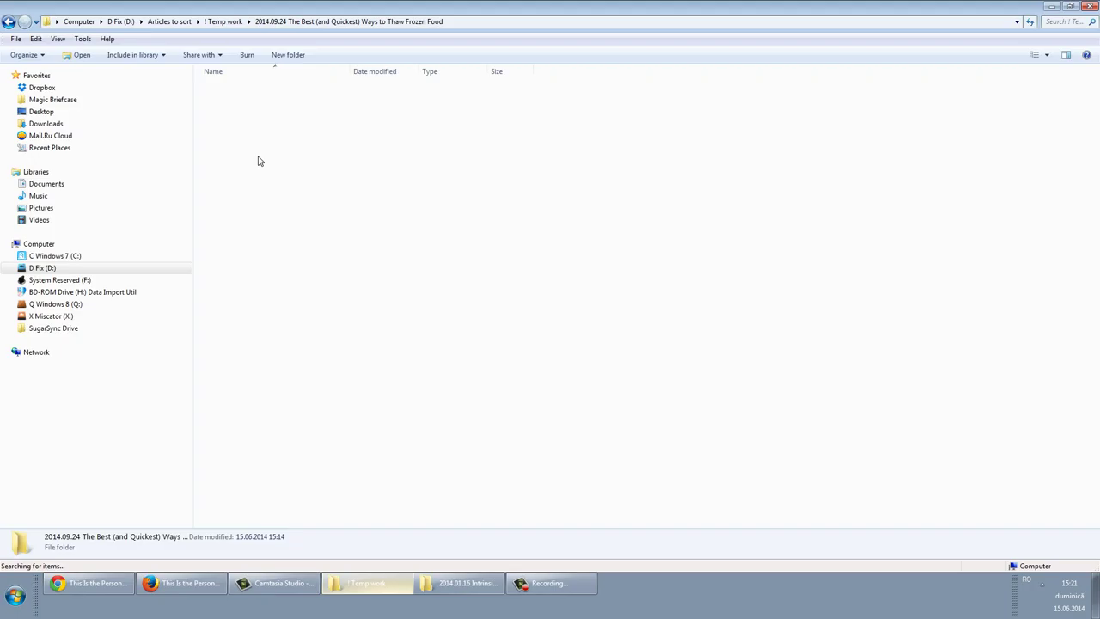
{"action": "key", "text": "ctrl+a"}
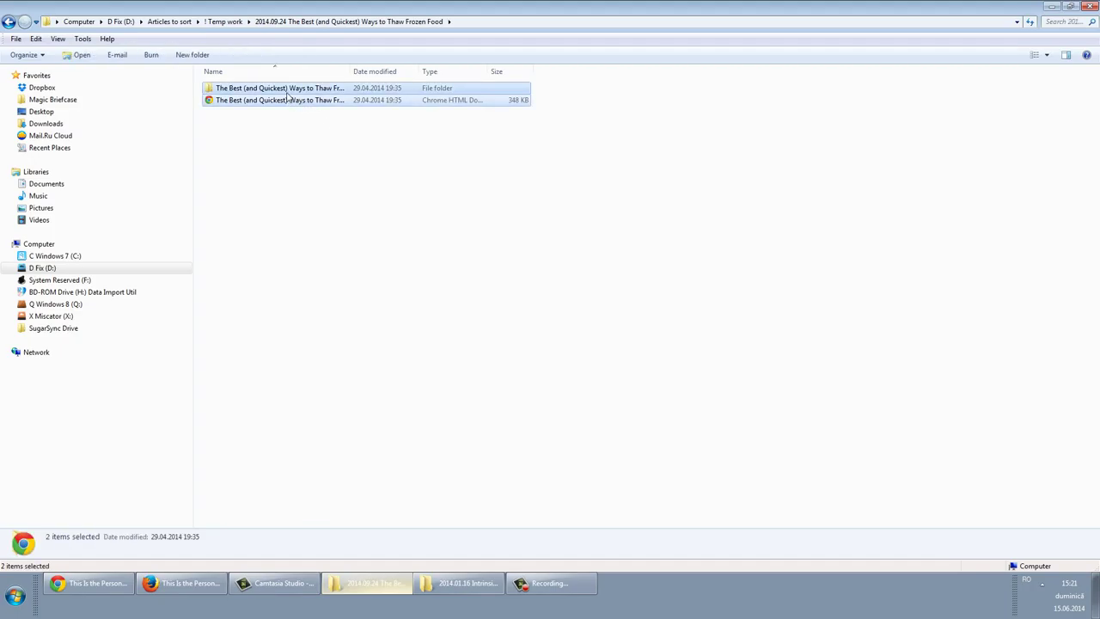
{"action": "right_click", "coordinate": [287, 96]}
{"action": "key", "text": "Down"}
{"action": "key", "text": "Down"}
{"action": "key", "text": "Down"}
{"action": "key", "text": "Down"}
{"action": "key", "text": "Down"}
{"action": "key", "text": "Down"}
{"action": "key", "text": "Down"}
{"action": "key", "text": "Down"}
{"action": "key", "text": "Return"}
{"action": "key", "text": "BackSpace"}
- Turn the fifth article folder's saved page items into one zip archive
{"action": "key", "text": "Home"}
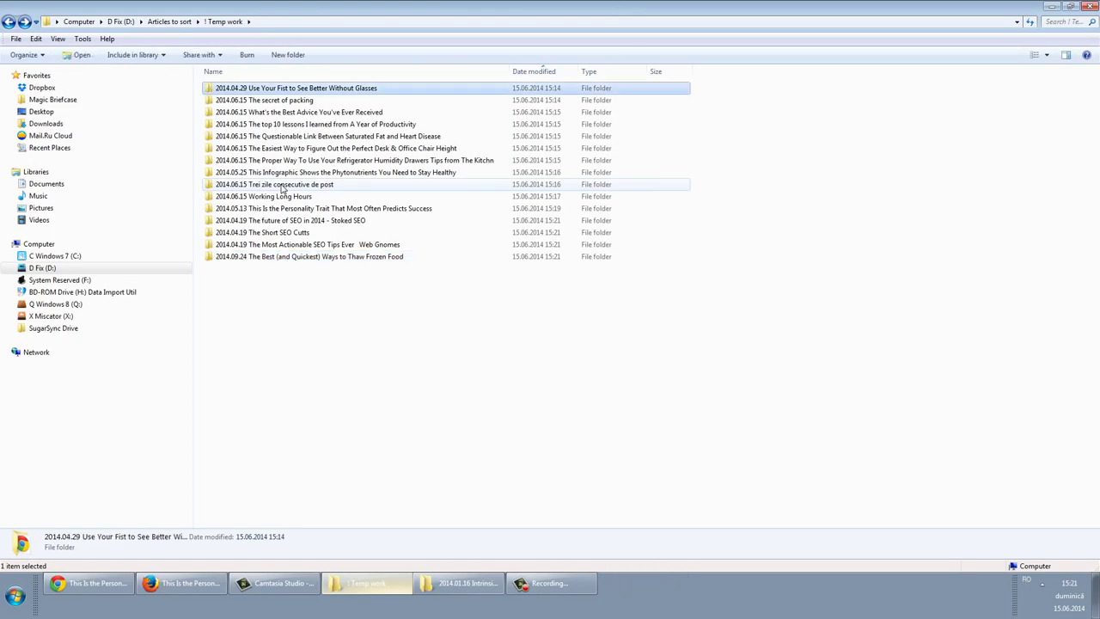
{"action": "key", "text": "Return"}
{"action": "key", "text": "ctrl+a"}
{"action": "right_click", "coordinate": [267, 98]}
{"action": "key", "text": "Down"}
{"action": "key", "text": "Down"}
{"action": "key", "text": "Down"}
{"action": "key", "text": "Down"}
{"action": "key", "text": "Down"}
{"action": "key", "text": "Down"}
{"action": "key", "text": "Down"}
{"action": "key", "text": "Down"}
{"action": "key", "text": "Return"}
{"action": "key", "text": "BackSpace"}
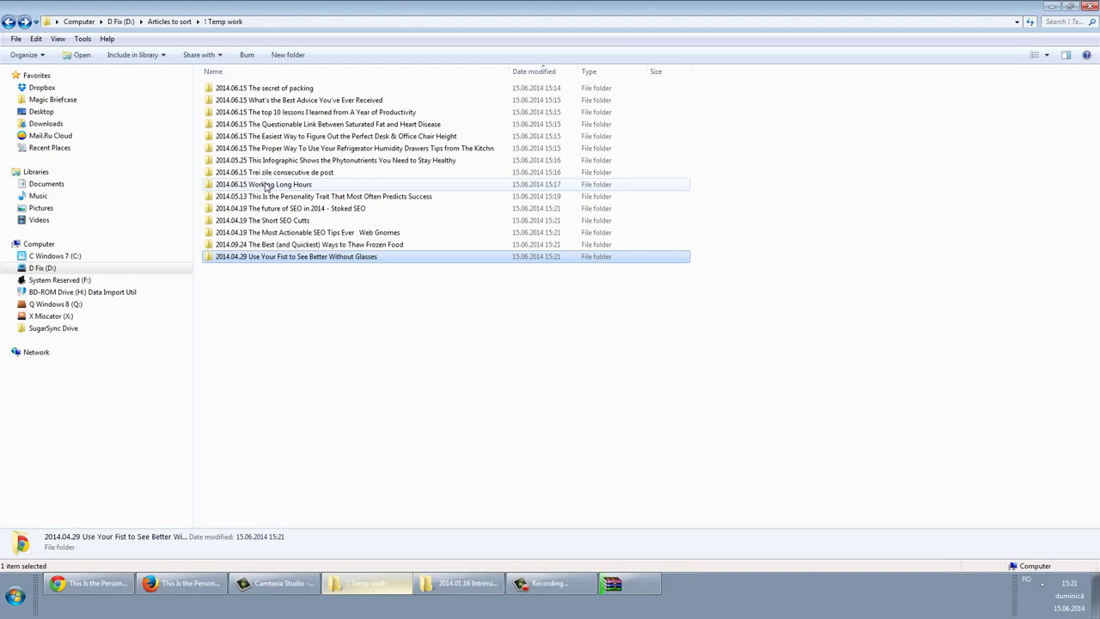
- Create a zip from the sixth article folder's saved page items
{"action": "key", "text": "Home"}
{"action": "key", "text": "Return"}
{"action": "key", "text": "ctrl+a"}
{"action": "right_click", "coordinate": [258, 94]}
{"action": "key", "text": "Down"}
{"action": "key", "text": "Down"}
{"action": "key", "text": "Down"}
{"action": "key", "text": "Down"}
{"action": "key", "text": "Down"}
{"action": "key", "text": "Down"}
{"action": "key", "text": "Down"}
{"action": "key", "text": "Down"}
{"action": "key", "text": "Return"}
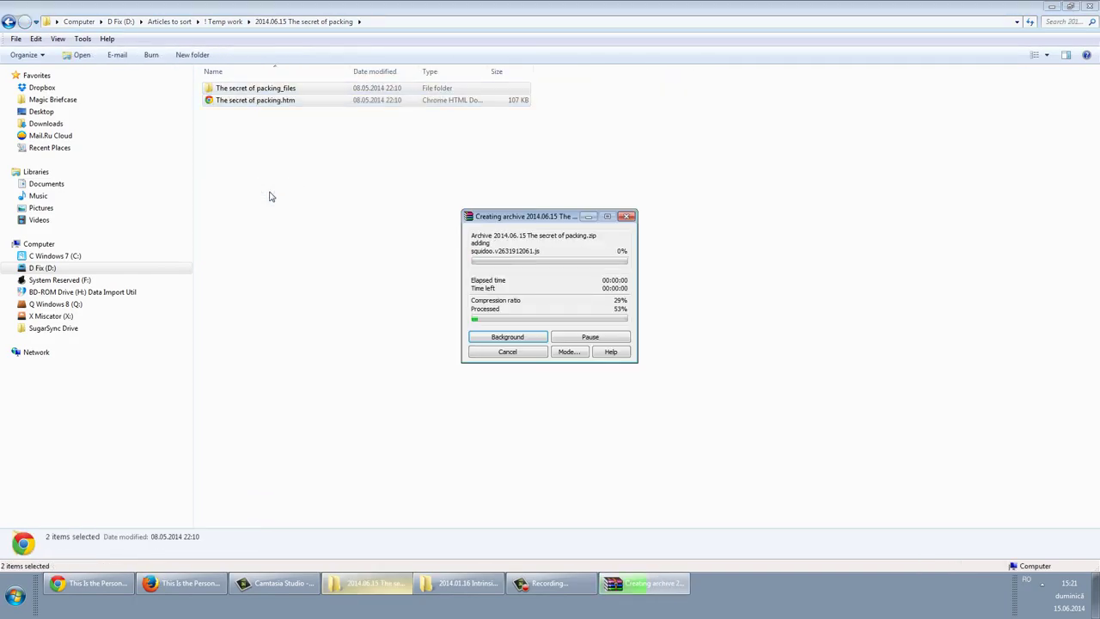
- Delete the unwanted extra zip there and redo Add & Delete on both page items
{"action": "key", "text": "ctrl+a"}
{"action": "key", "text": "Down"}
{"action": "key", "text": "Delete"}
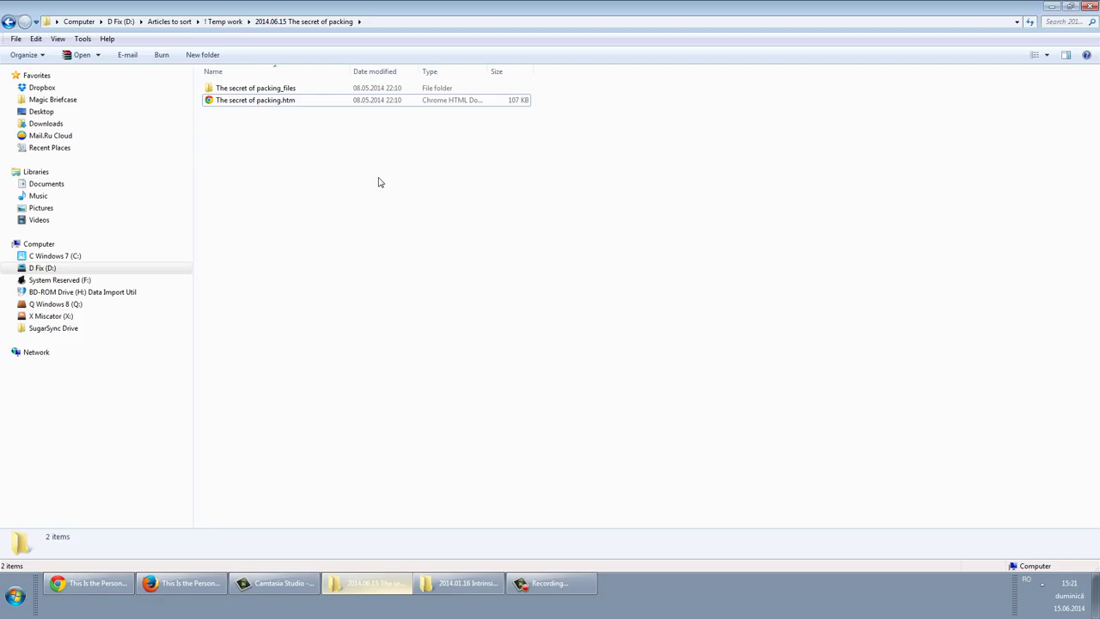
{"action": "key", "text": "ctrl+a"}
{"action": "right_click", "coordinate": [293, 92]}
{"action": "key", "text": "Down"}
{"action": "key", "text": "Down"}
{"action": "key", "text": "Down"}
{"action": "key", "text": "Down"}
{"action": "key", "text": "Down"}
{"action": "key", "text": "Down"}
{"action": "key", "text": "Down"}
{"action": "key", "text": "Down"}
{"action": "key", "text": "Return"}
{"action": "key", "text": "BackSpace"}
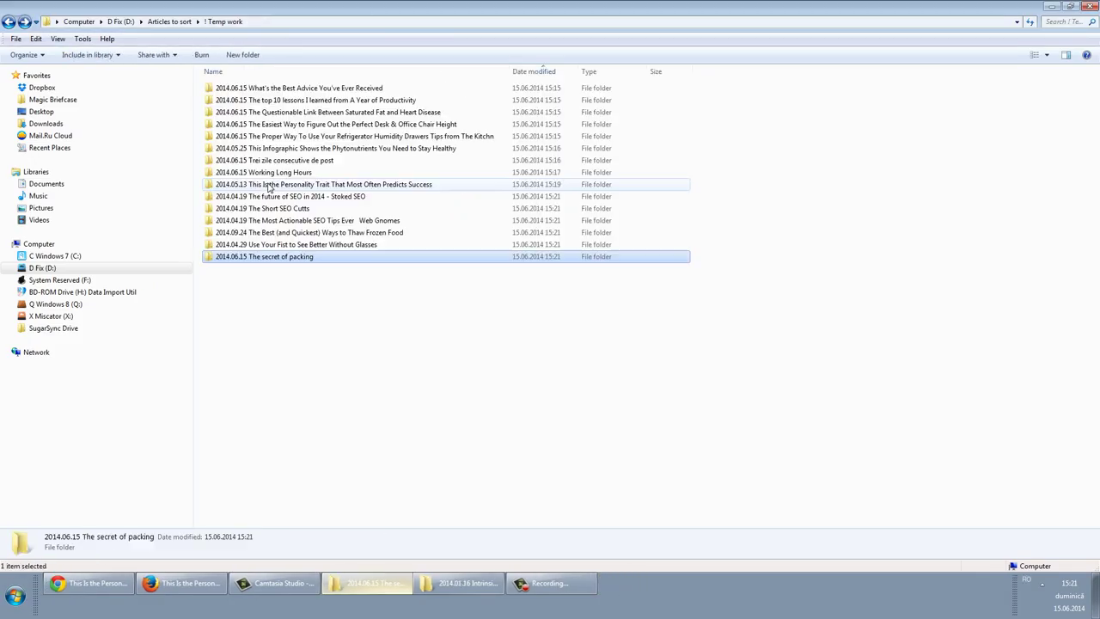
- Zip the seventh article folder's page items, removing the originals
{"action": "key", "text": "Home"}
{"action": "key", "text": "Return"}
{"action": "key", "text": "ctrl+a"}
{"action": "right_click", "coordinate": [238, 103]}
{"action": "key", "text": "Down"}
{"action": "key", "text": "Down"}
{"action": "key", "text": "Down"}
{"action": "key", "text": "Down"}
{"action": "key", "text": "Down"}
{"action": "key", "text": "Down"}
{"action": "key", "text": "Down"}
{"action": "key", "text": "Down"}
{"action": "key", "text": "Return"}
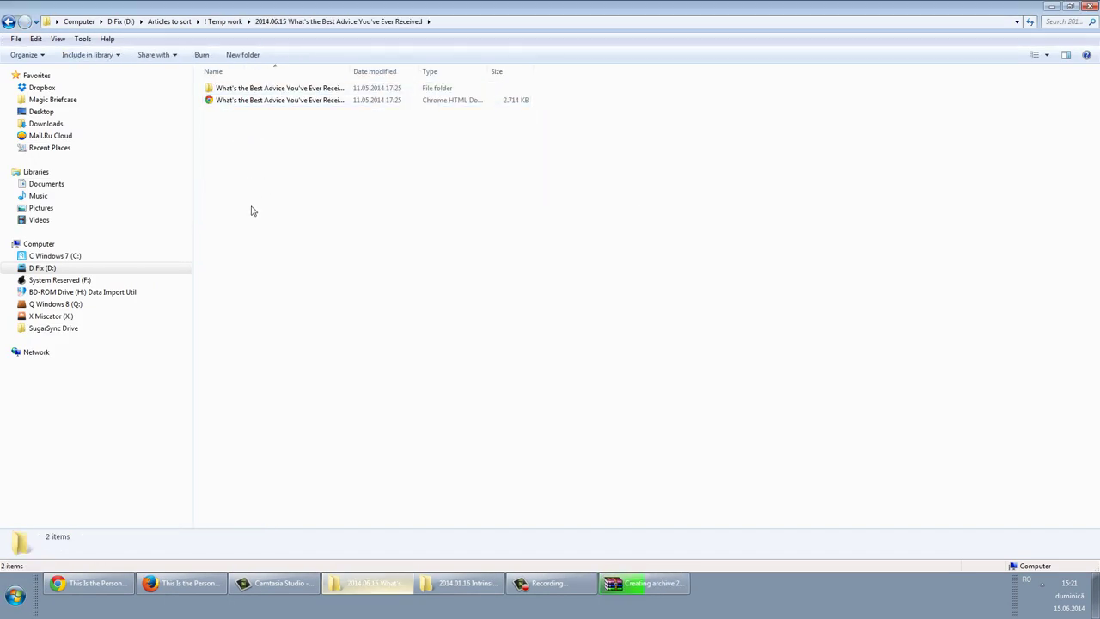
{"action": "key", "text": "BackSpace"}
- Replace the eighth article folder's contents with a single WinRAR zip
{"action": "key", "text": "Home"}
{"action": "key", "text": "Return"}
{"action": "key", "text": "ctrl+a"}
{"action": "right_click", "coordinate": [256, 97]}
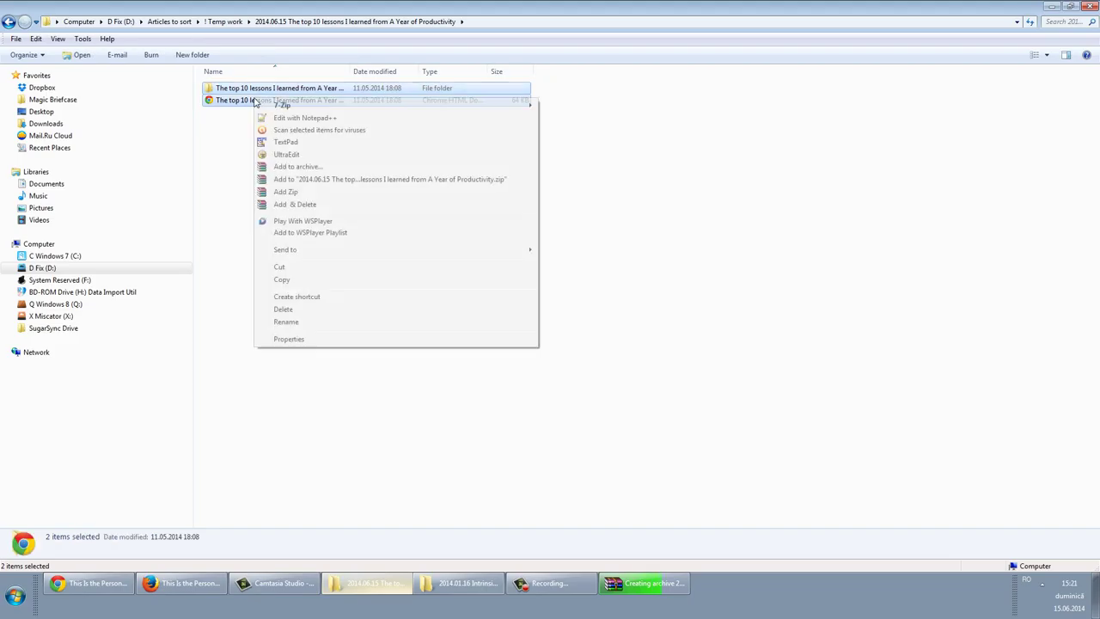
{"action": "key", "text": "Down"}
{"action": "key", "text": "Down"}
{"action": "key", "text": "Down"}
{"action": "key", "text": "Down"}
{"action": "key", "text": "Down"}
{"action": "key", "text": "Down"}
{"action": "key", "text": "Down"}
{"action": "key", "text": "Down"}
{"action": "key", "text": "Return"}
{"action": "key", "text": "BackSpace"}
- Archive the ninth article folder's saved page and files folder into one zip
{"action": "key", "text": "Home"}
{"action": "key", "text": "Return"}
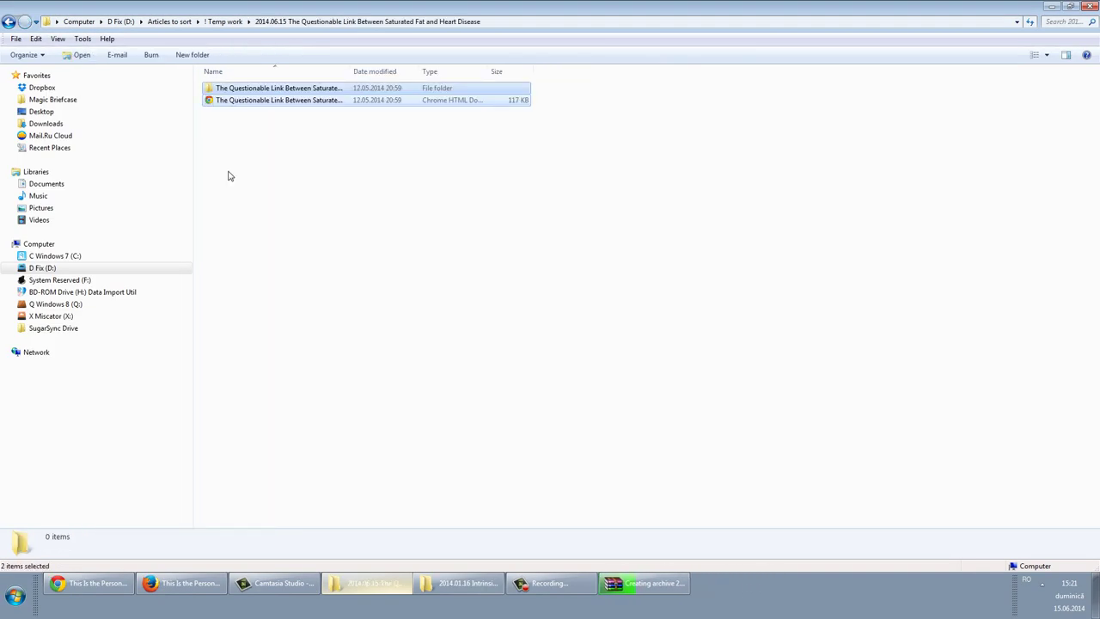
{"action": "key", "text": "ctrl+a"}
{"action": "right_click", "coordinate": [269, 101]}
{"action": "key", "text": "Down"}
{"action": "key", "text": "Down"}
{"action": "key", "text": "Down"}
{"action": "key", "text": "Down"}
{"action": "key", "text": "Down"}
{"action": "key", "text": "Down"}
{"action": "key", "text": "Down"}
{"action": "key", "text": "Down"}
{"action": "key", "text": "Return"}
{"action": "key", "text": "BackSpace"}
- Zip and delete the tenth article folder's saved page items
{"action": "key", "text": "Home"}
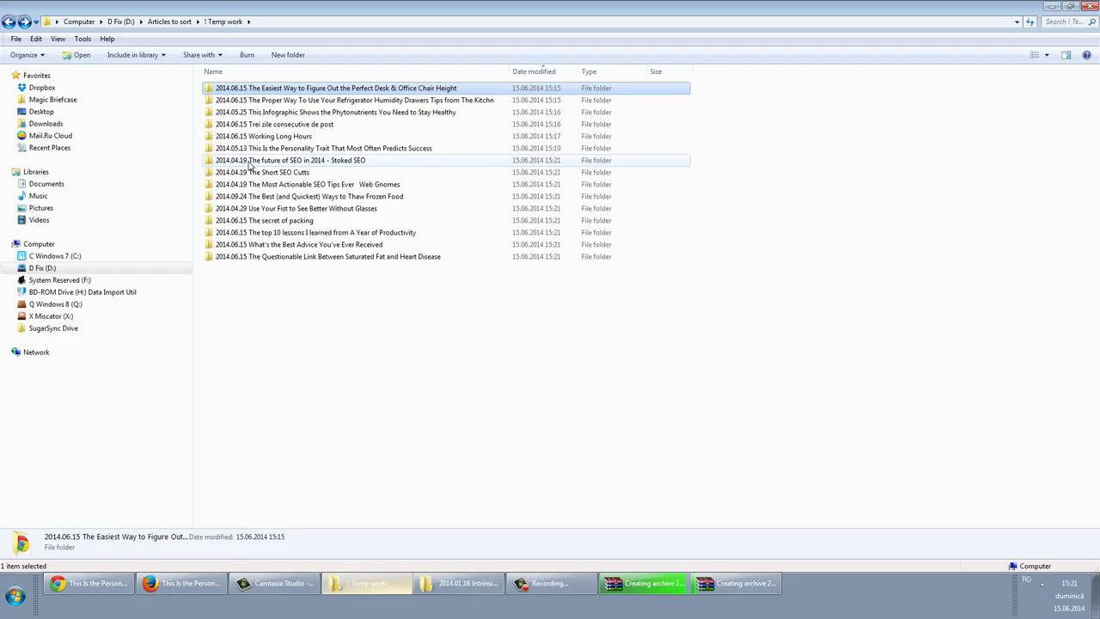
{"action": "key", "text": "Return"}
{"action": "key", "text": "ctrl+a"}
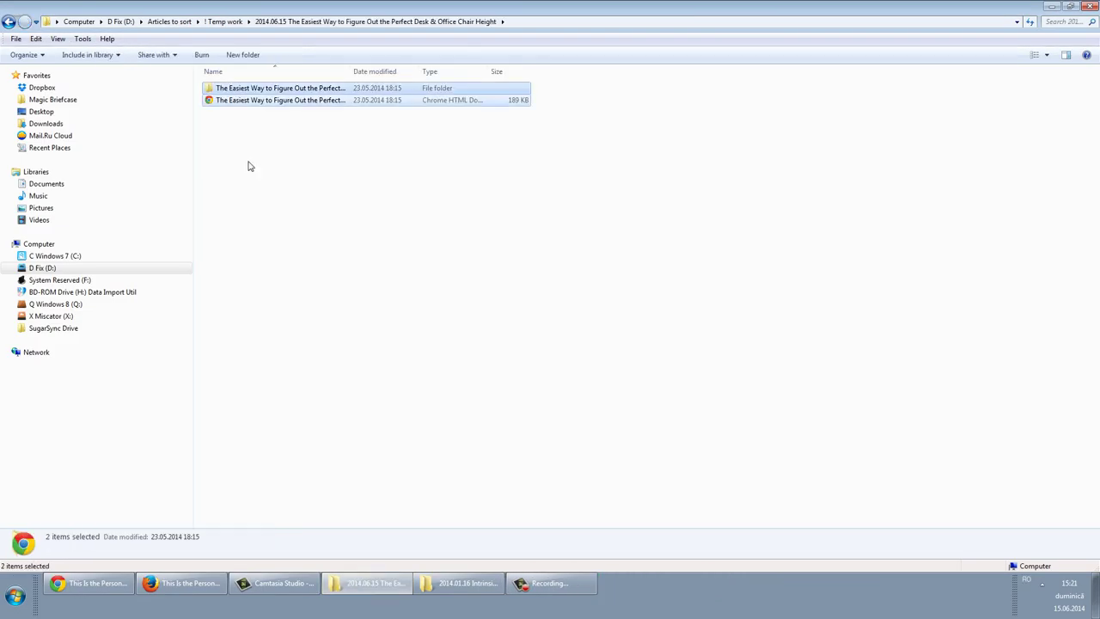
{"action": "right_click", "coordinate": [277, 80]}
{"action": "key", "text": "Down"}
{"action": "key", "text": "Down"}
{"action": "key", "text": "Down"}
{"action": "key", "text": "Down"}
{"action": "key", "text": "Down"}
{"action": "key", "text": "Down"}
{"action": "key", "text": "Down"}
{"action": "key", "text": "Down"}
{"action": "key", "text": "Return"}
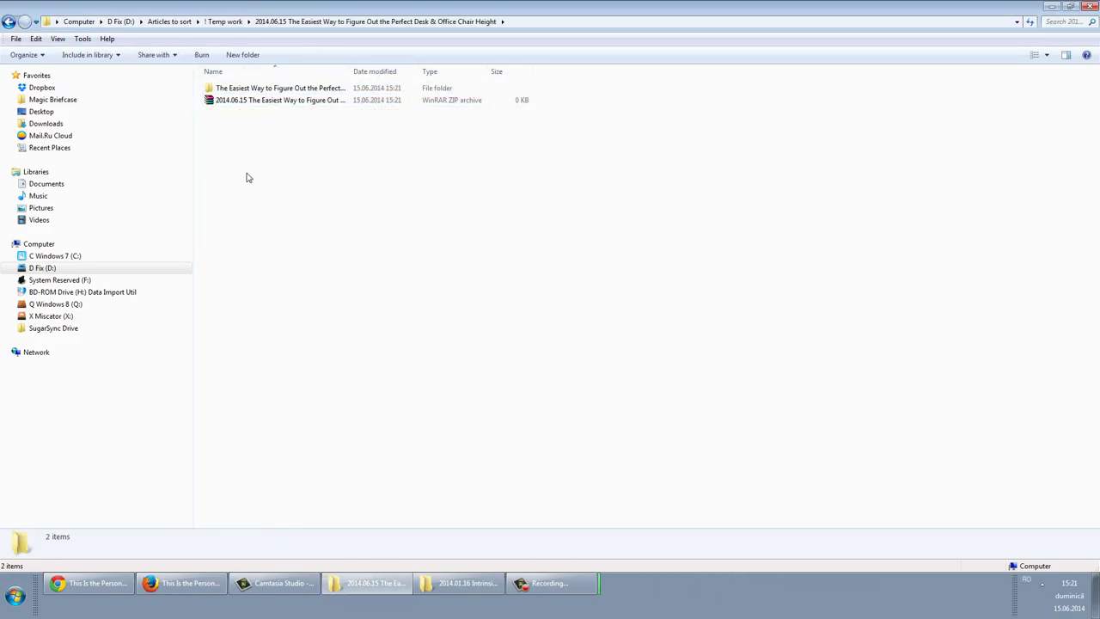
{"action": "key", "text": "BackSpace"}
- Turn the eleventh article folder's page items into one zip archive
{"action": "key", "text": "Home"}
{"action": "key", "text": "Return"}
{"action": "key", "text": "ctrl+a"}
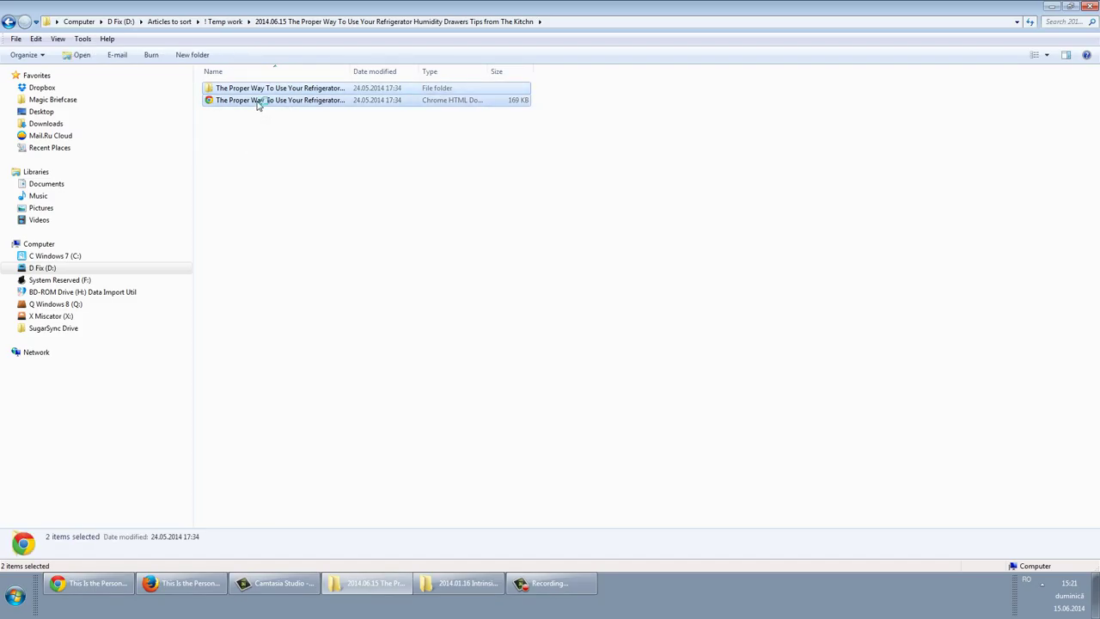
{"action": "right_click", "coordinate": [258, 104]}
{"action": "key", "text": "Down"}
{"action": "key", "text": "Down"}
{"action": "key", "text": "Down"}
{"action": "key", "text": "Down"}
{"action": "key", "text": "Down"}
{"action": "key", "text": "Down"}
{"action": "key", "text": "Down"}
{"action": "key", "text": "Down"}
{"action": "key", "text": "Return"}
{"action": "key", "text": "BackSpace"}
- Zip the twelfth article folder's saved page items, removing the originals
{"action": "key", "text": "Home"}
{"action": "key", "text": "Return"}
{"action": "key", "text": "ctrl+a"}
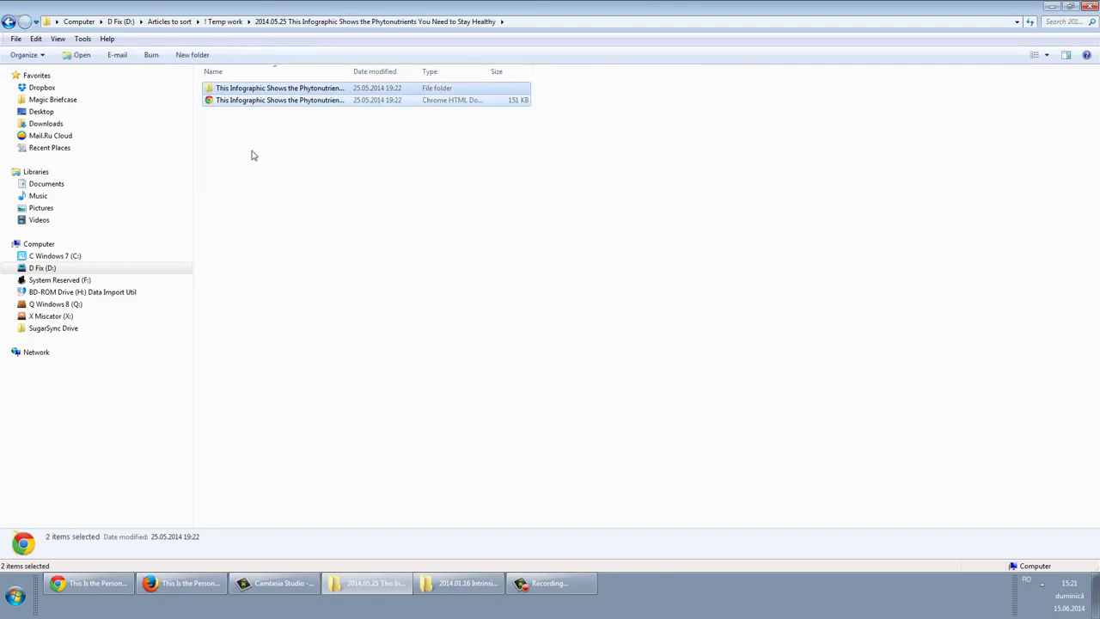
{"action": "right_click", "coordinate": [254, 102]}
{"action": "key", "text": "Down"}
{"action": "key", "text": "Down"}
{"action": "key", "text": "Down"}
{"action": "key", "text": "Down"}
{"action": "key", "text": "Down"}
{"action": "key", "text": "Down"}
{"action": "key", "text": "Down"}
{"action": "key", "text": "Down"}
{"action": "key", "text": "Return"}
{"action": "key", "text": "BackSpace"}
- Replace the thirteenth article folder's saved page items with a single zip
{"action": "key", "text": "Home"}
{"action": "key", "text": "Return"}
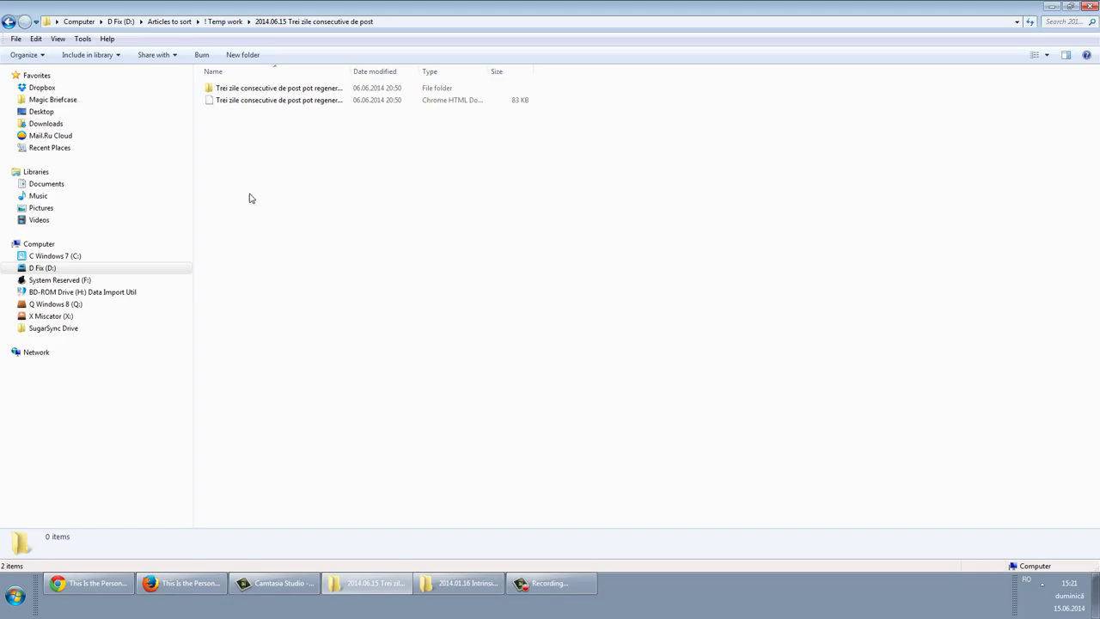
{"action": "key", "text": "ctrl+a"}
{"action": "right_click", "coordinate": [266, 127]}
{"action": "right_click", "coordinate": [258, 95]}
{"action": "key", "text": "Down"}
{"action": "key", "text": "Down"}
{"action": "key", "text": "Down"}
{"action": "key", "text": "Down"}
{"action": "key", "text": "Down"}
{"action": "key", "text": "Down"}
{"action": "key", "text": "Down"}
{"action": "key", "text": "Down"}
{"action": "key", "text": "Return"}
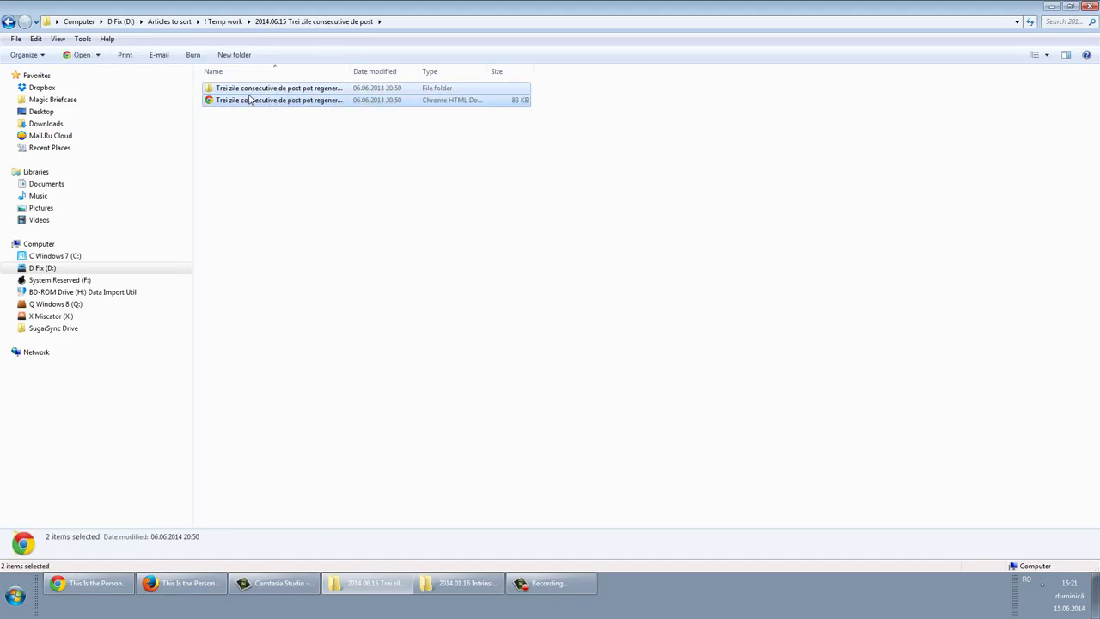
{"action": "left_click", "coordinate": [257, 218]}
{"action": "key", "text": "BackSpace"}
- Zip the 2014.06.15 Working Long Hours folder's saved page items with Add & Delete
{"action": "key", "text": "Home"}
{"action": "key", "text": "Return"}
{"action": "key", "text": "ctrl+a"}
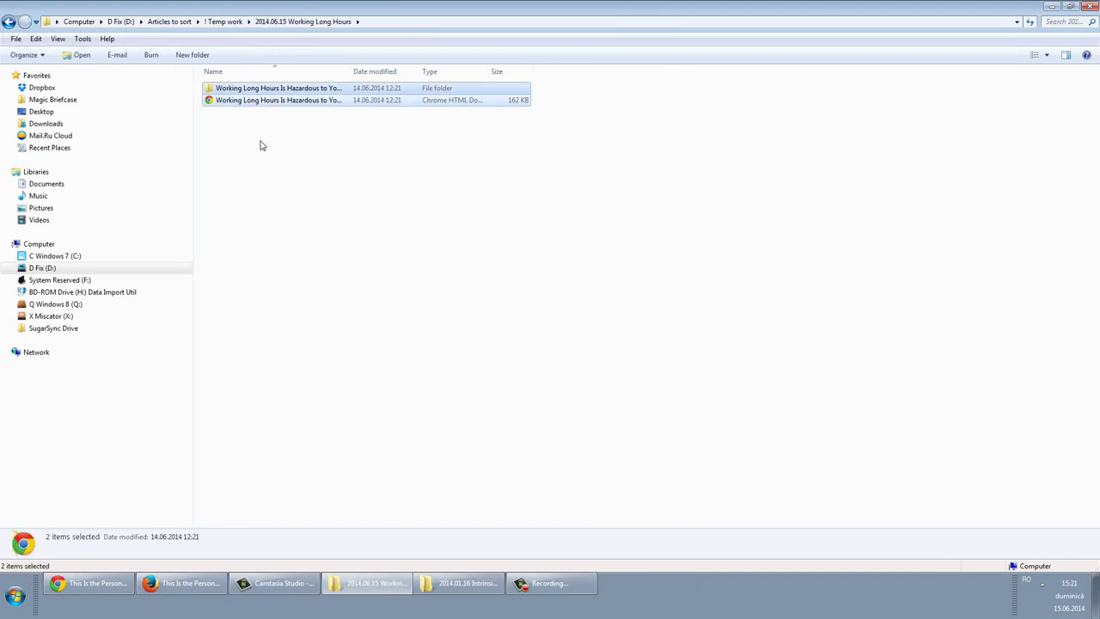
{"action": "right_click", "coordinate": [266, 110]}
{"action": "key", "text": "Down"}
{"action": "key", "text": "Down"}
{"action": "key", "text": "Down"}
{"action": "key", "text": "Down"}
{"action": "key", "text": "Down"}
{"action": "key", "text": "Down"}
{"action": "key", "text": "Down"}
{"action": "key", "text": "Down"}
{"action": "key", "text": "Return"}
{"action": "key", "text": "BackSpace"}
- Archive the fifteenth article folder's page items into one zip using the context-menu key
{"action": "key", "text": "Home"}
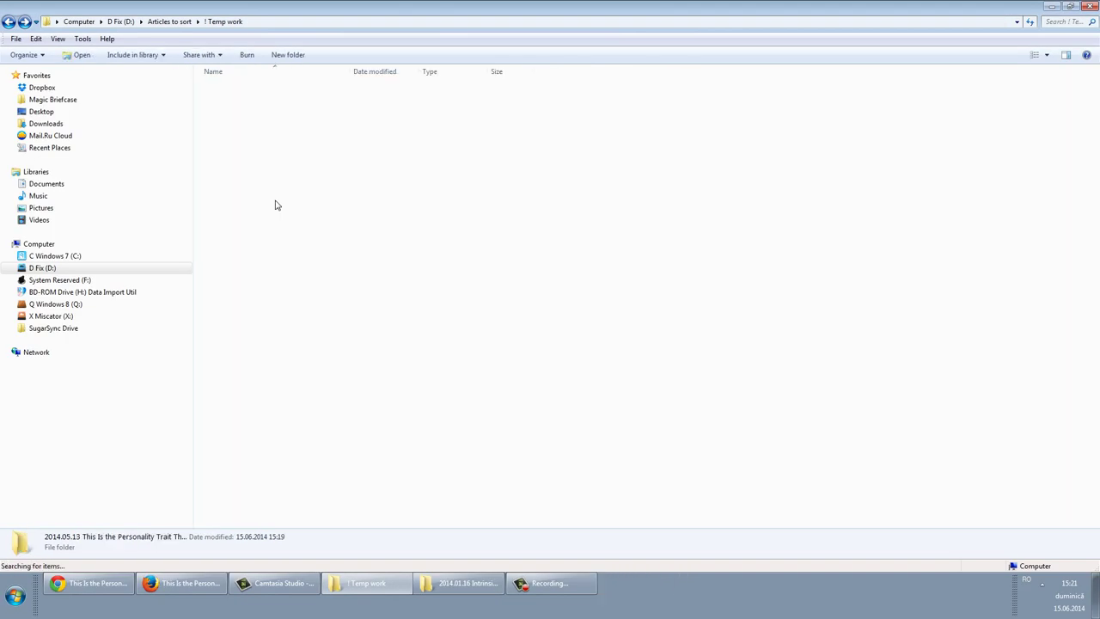
{"action": "key", "text": "Return"}
{"action": "key", "text": "ctrl+a"}
{"action": "key", "text": "Menu"}
{"action": "key", "text": "Down"}
{"action": "key", "text": "Down"}
{"action": "key", "text": "Down"}
{"action": "key", "text": "Down"}
{"action": "key", "text": "Down"}
{"action": "key", "text": "Down"}
{"action": "key", "text": "Down"}
{"action": "key", "text": "Down"}
{"action": "key", "text": "Return"}
{"action": "key", "text": "BackSpace"}
- Confirm the Stoked SEO article folder already holds only its zip, then return to '! Temp work'
{"action": "key", "text": "Home"}
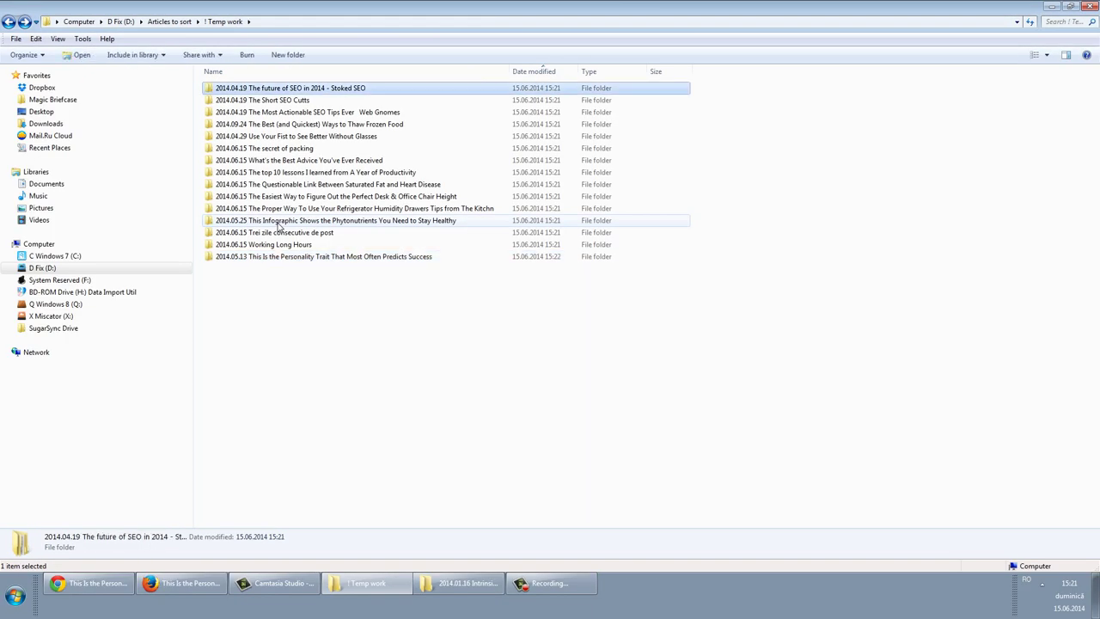
{"action": "key", "text": "Return"}
{"action": "key", "text": "ctrl+a"}
{"action": "key", "text": "BackSpace"}
- Search '! Temp work' for '_file' to find the two leftover _files folders, then return to the listing
{"action": "left_click", "coordinate": [1054, 20]}
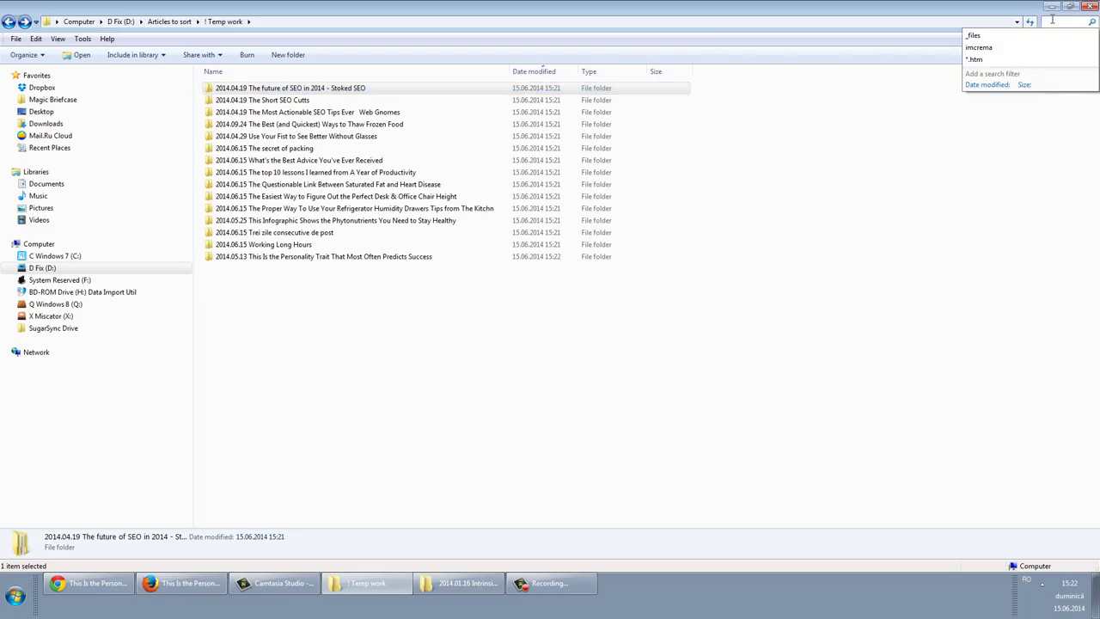
{"action": "type", "text": "_files"}
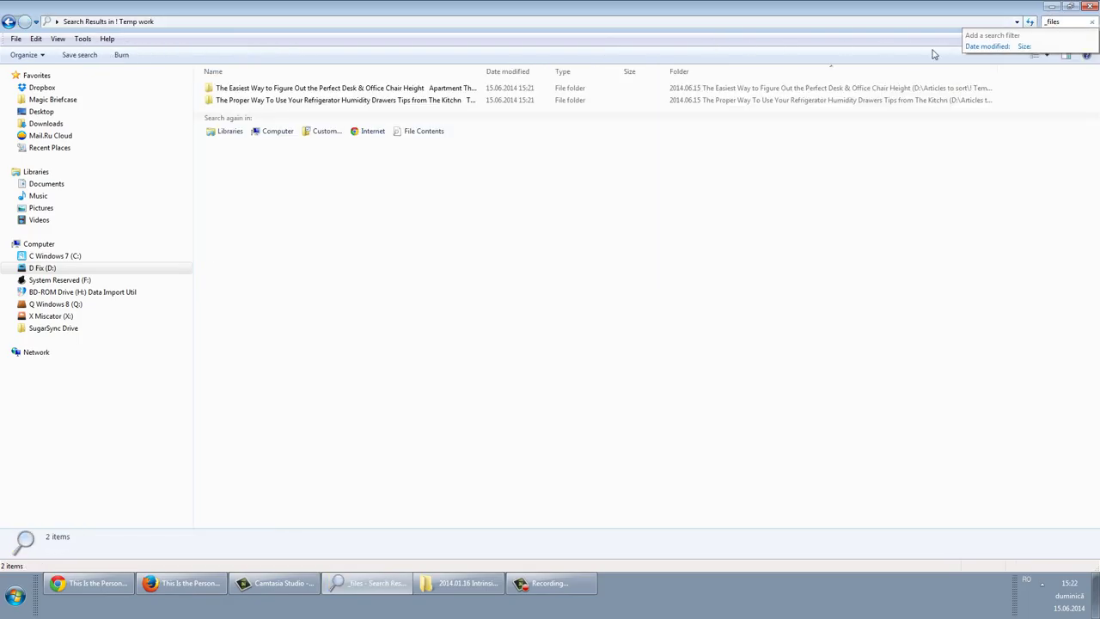
{"action": "left_click", "coordinate": [442, 104]}
{"action": "left_click", "coordinate": [445, 116], "text": "shift"}
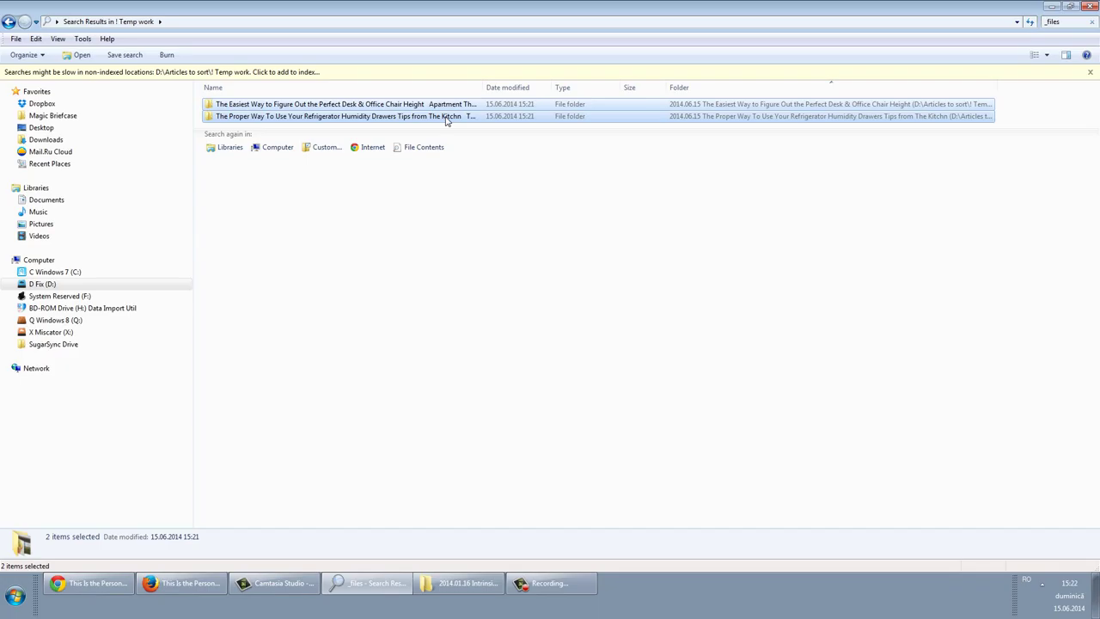
{"action": "key", "text": "BackSpace"}
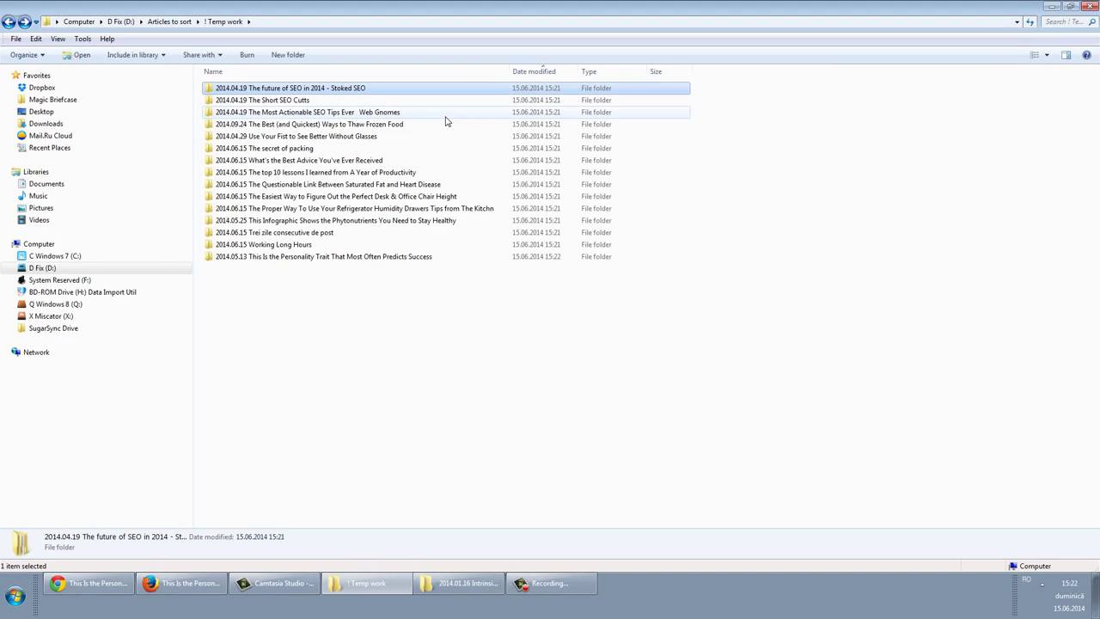
- Open the Easiest Way desk-height folder's zip in WinRAR and go up to the archive root
{"action": "double_click", "coordinate": [283, 196]}
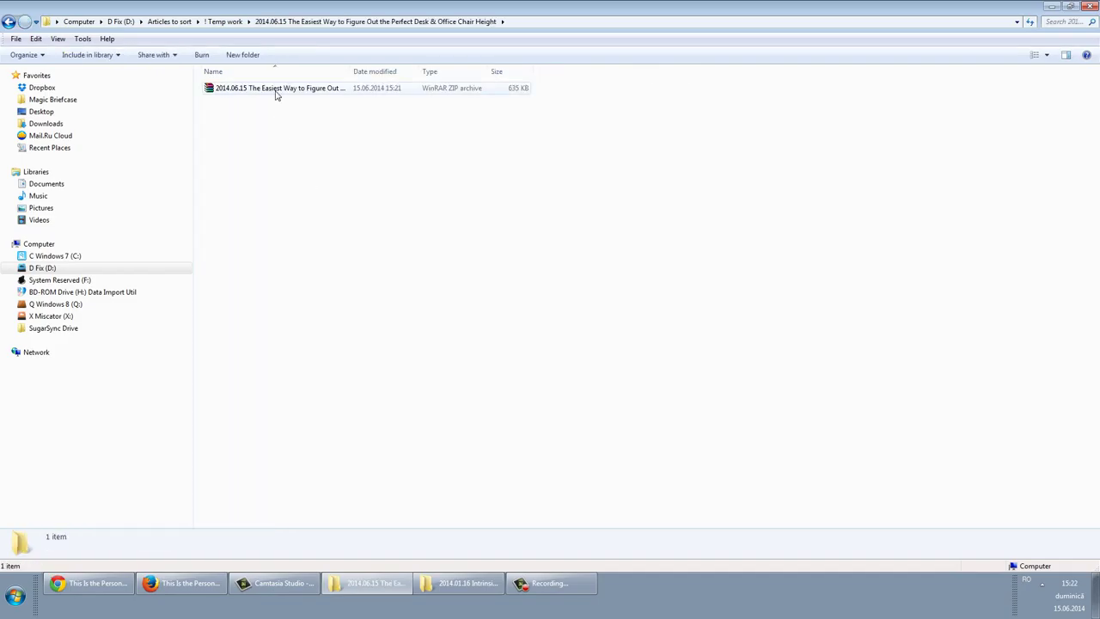
{"action": "left_click", "coordinate": [275, 90]}
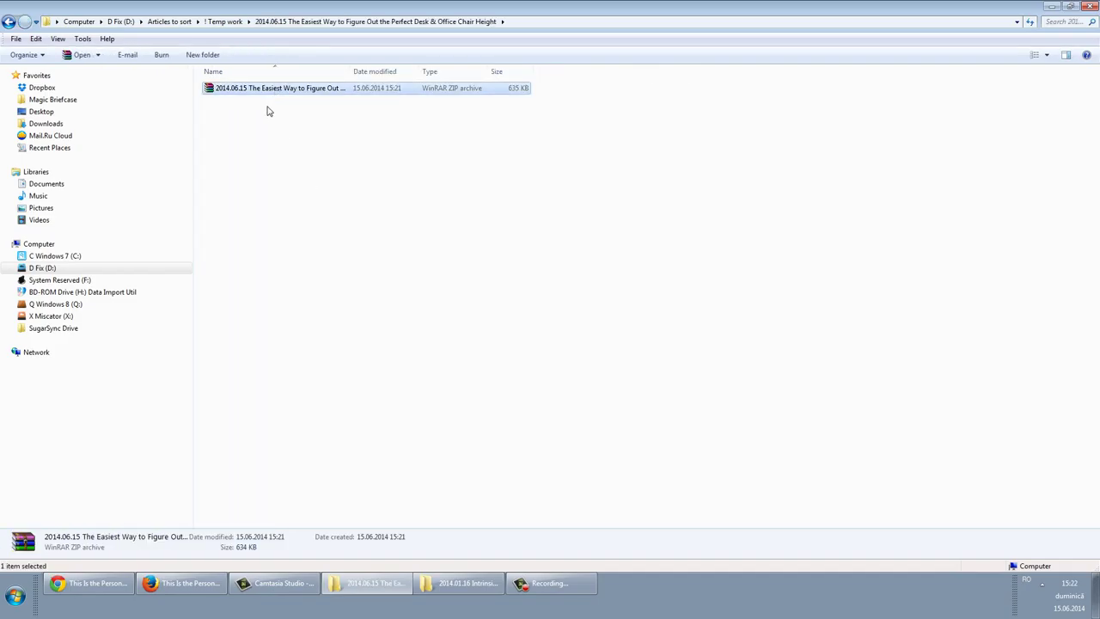
{"action": "double_click", "coordinate": [268, 91]}
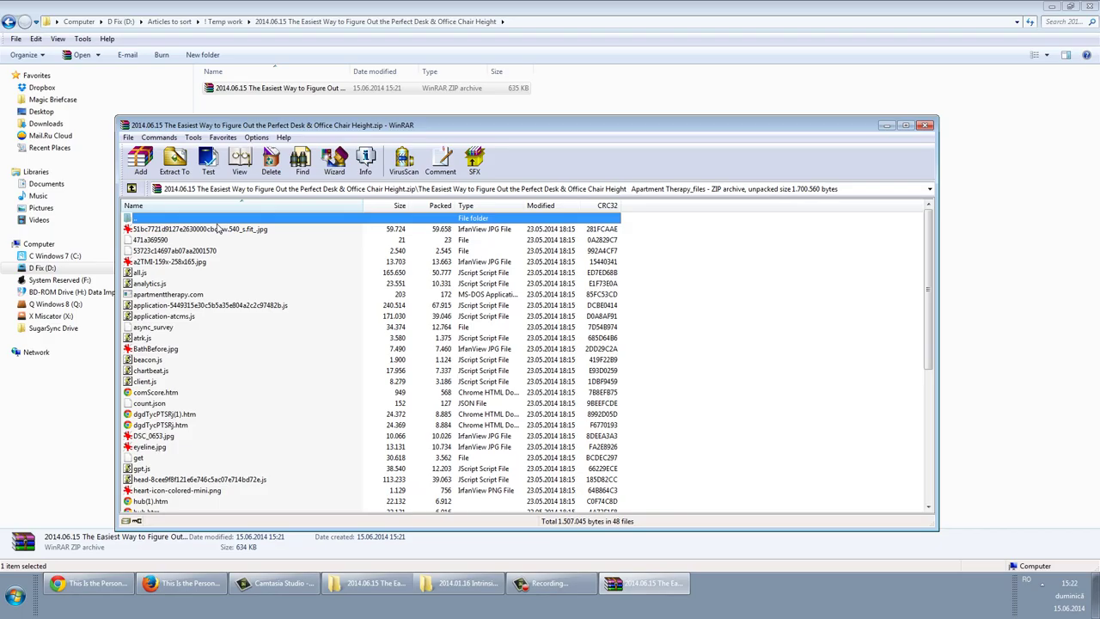
{"action": "double_click", "coordinate": [342, 225]}
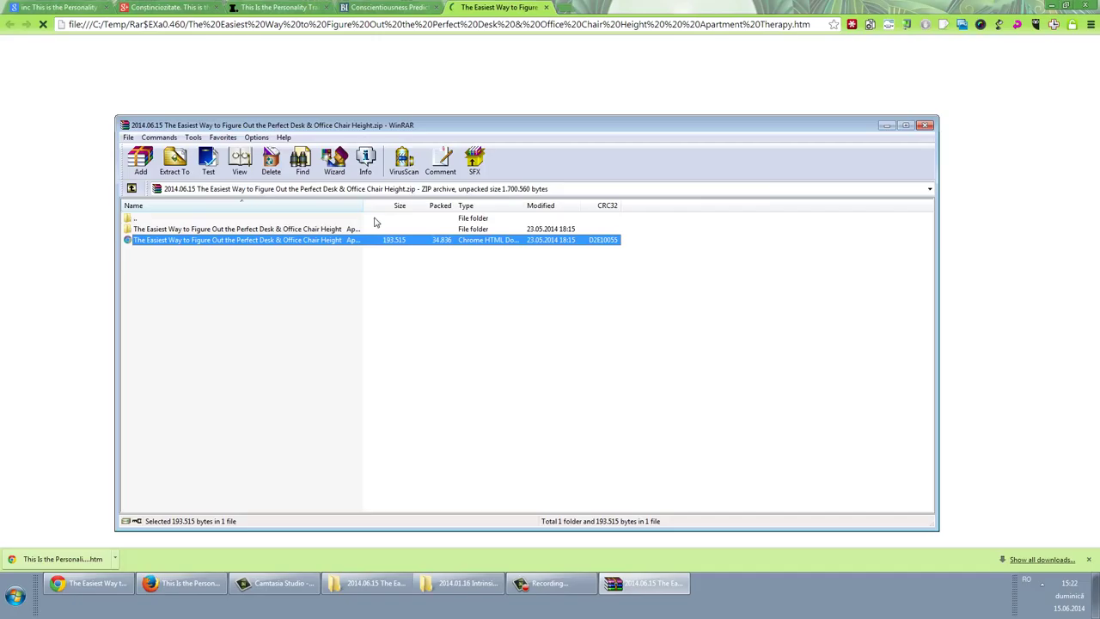
- Save the personality-trait post to the Desktop as a complete webpage named 'Consciousness'
{"action": "left_click_drag", "start_coordinate": [364, 205], "coordinate": [512, 201]}
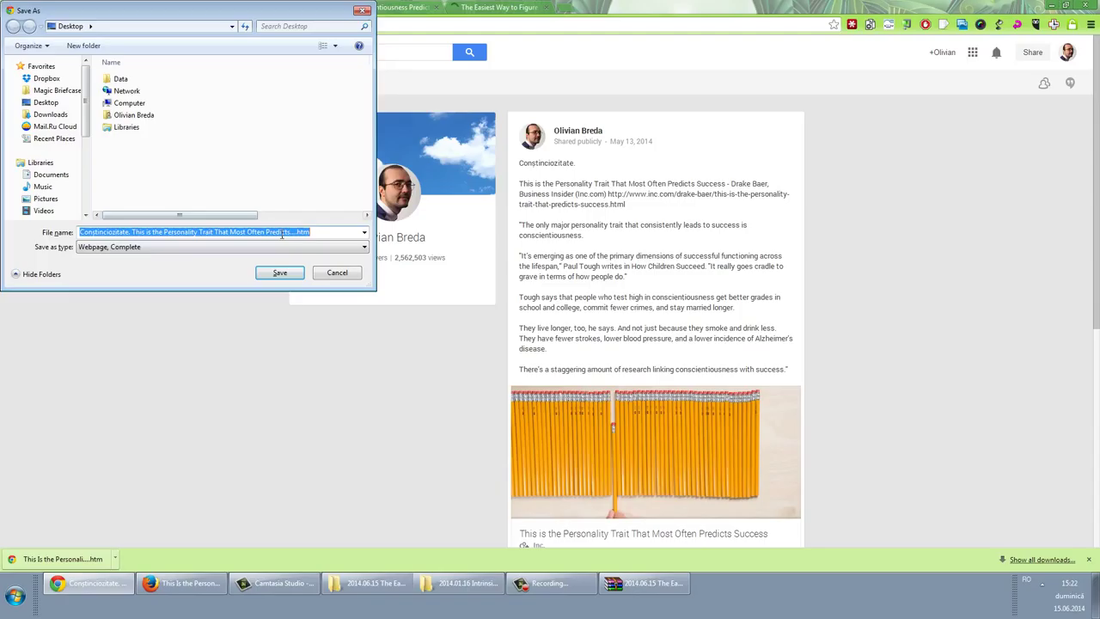
{"action": "type", "text": "Consciouness"}
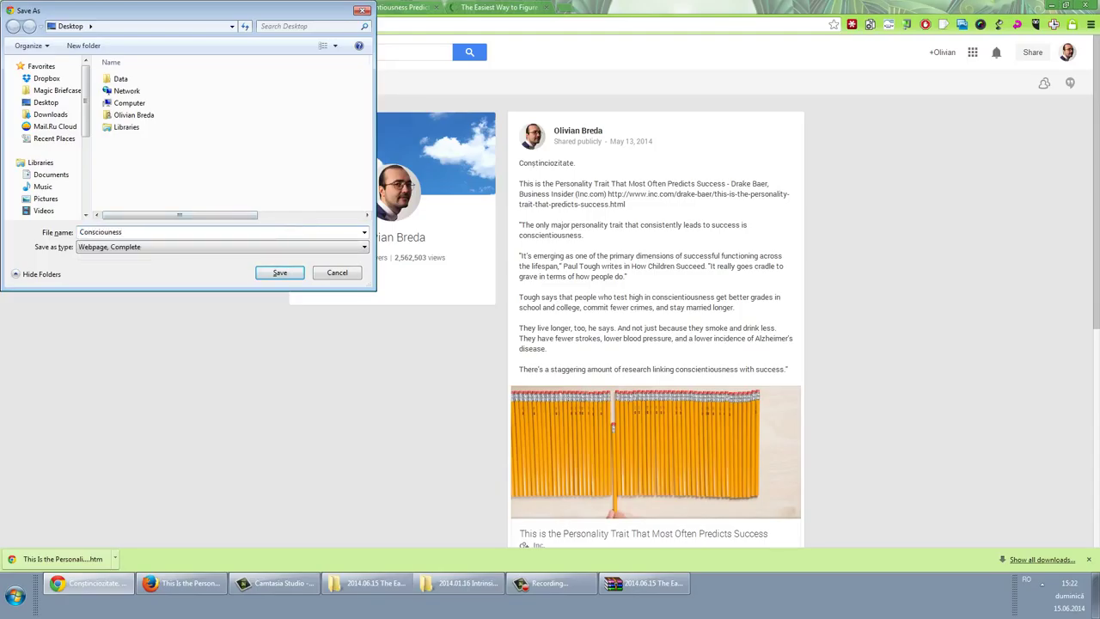
{"action": "key", "text": "Return"}
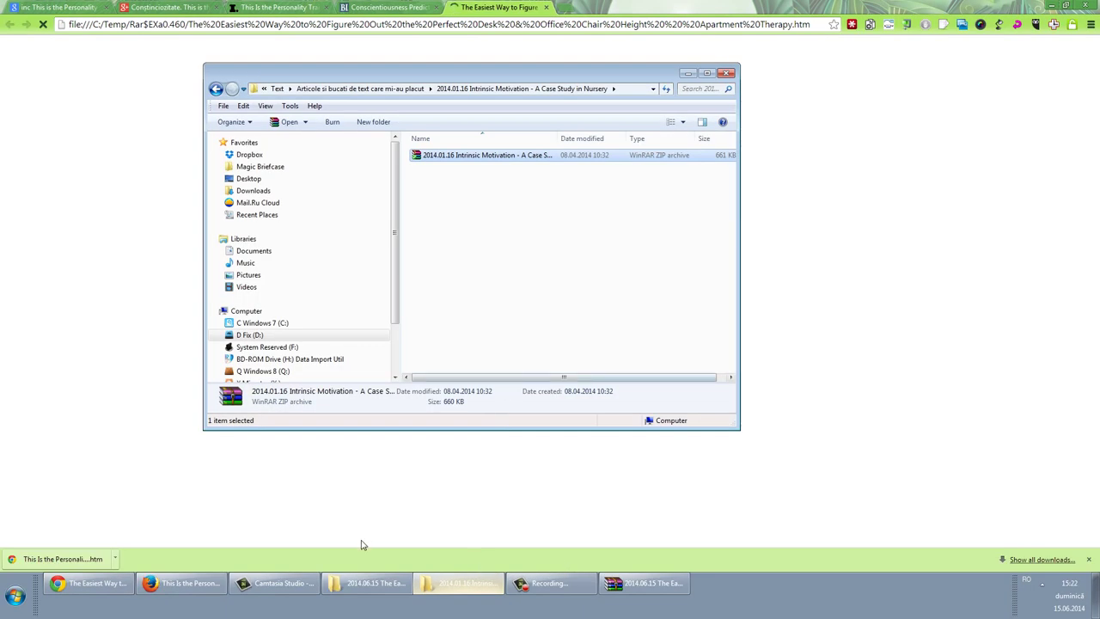
- Reopen the desk-height zip in WinRAR and drag its .htm page into a new Firefox tab
{"action": "left_click", "coordinate": [364, 584]}
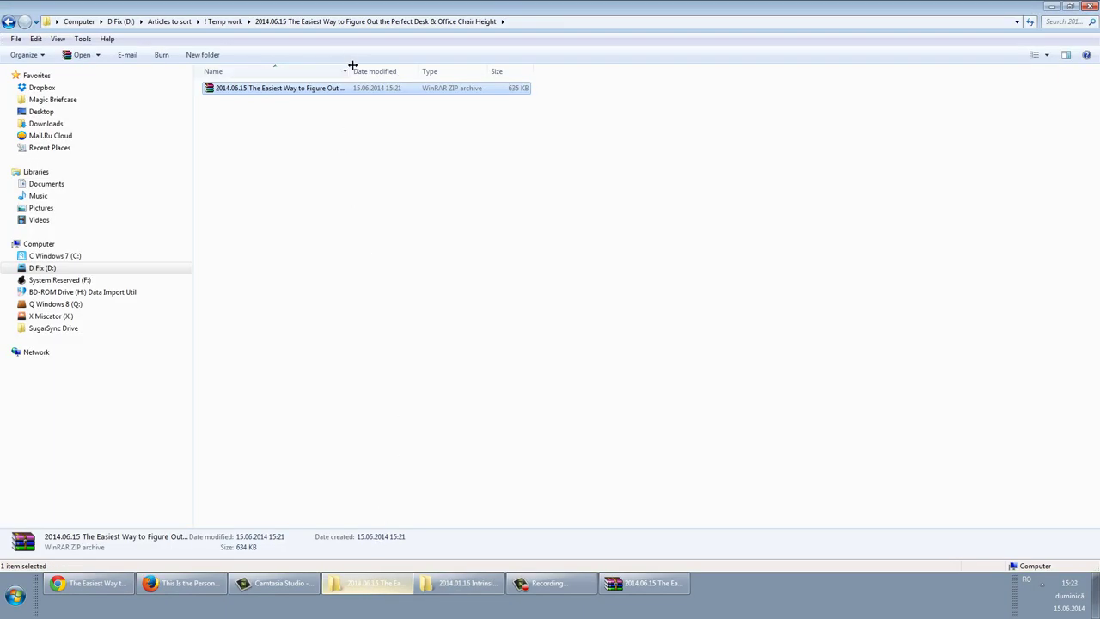
{"action": "left_click_drag", "start_coordinate": [352, 71], "coordinate": [503, 70]}
{"action": "double_click", "coordinate": [383, 91]}
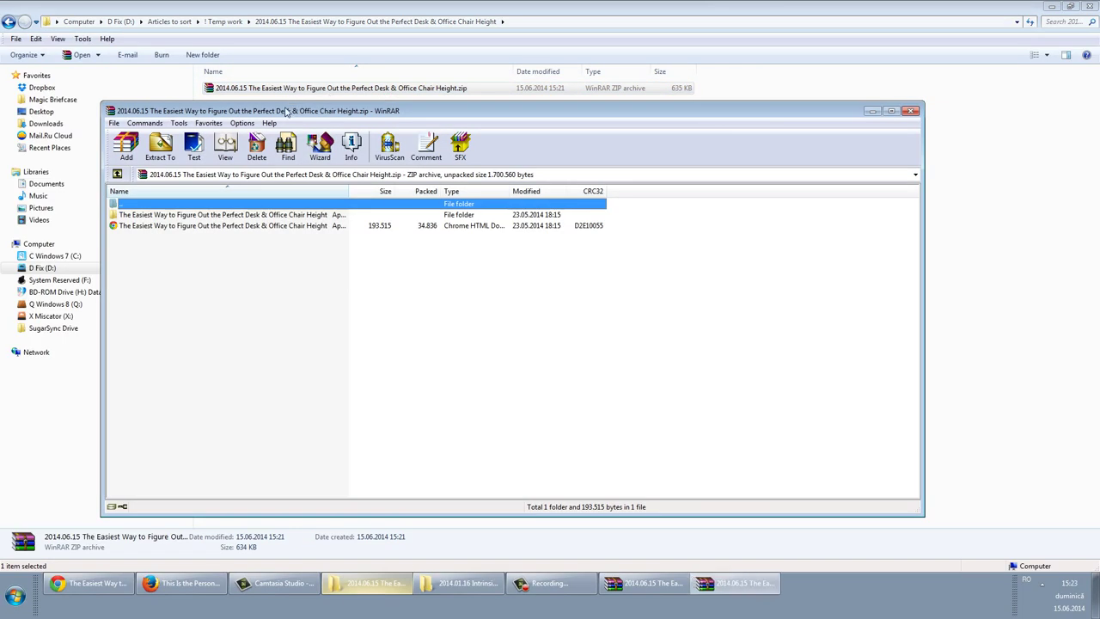
{"action": "left_click_drag", "start_coordinate": [203, 226], "coordinate": [98, 209]}
{"action": "key", "text": "ctrl+t"}
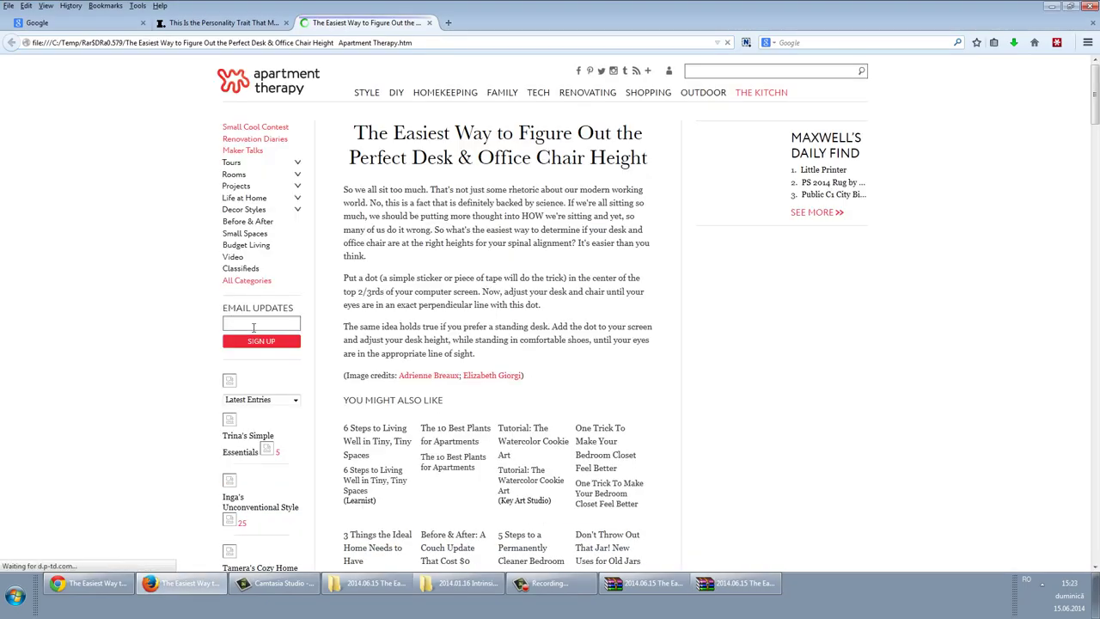
{"action": "scroll", "coordinate": [297, 343], "scroll_direction": "down", "scroll_amount": 10}
{"action": "scroll", "coordinate": [275, 257], "scroll_direction": "up", "scroll_amount": 10}
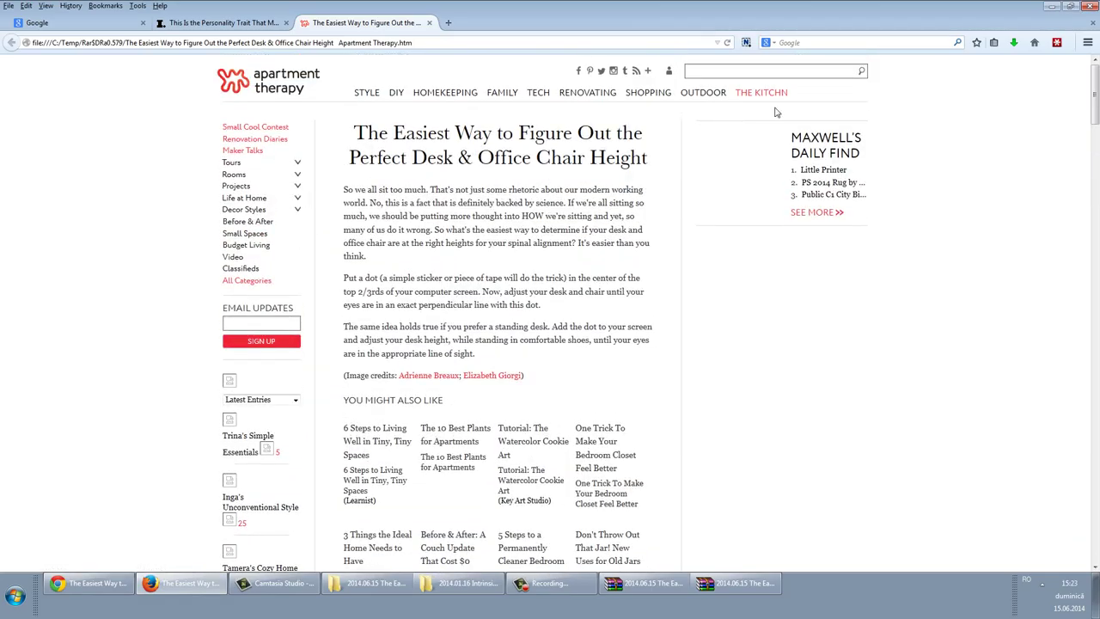
{"action": "scroll", "coordinate": [572, 283], "scroll_direction": "down", "scroll_amount": 3}
{"action": "scroll", "coordinate": [572, 280], "scroll_direction": "up", "scroll_amount": 3}
{"action": "scroll", "coordinate": [526, 323], "scroll_direction": "down", "scroll_amount": 2}
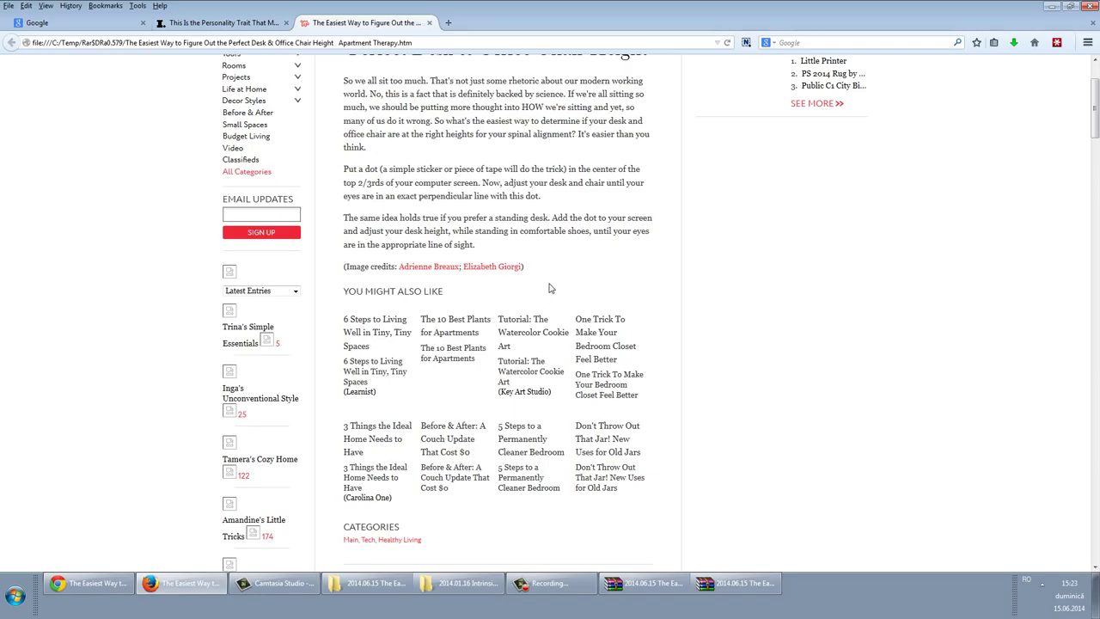
{"action": "scroll", "coordinate": [553, 284], "scroll_direction": "up", "scroll_amount": 3}
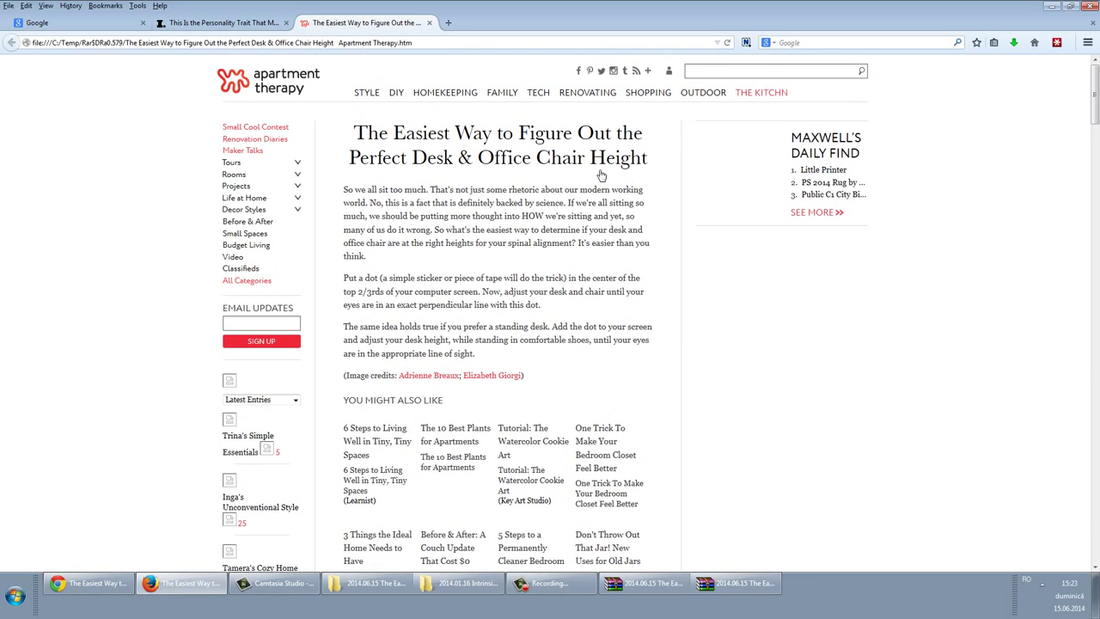
- Capture the entire desk and chair height article page with Nimbus Screenshot
{"action": "right_click", "coordinate": [156, 174]}
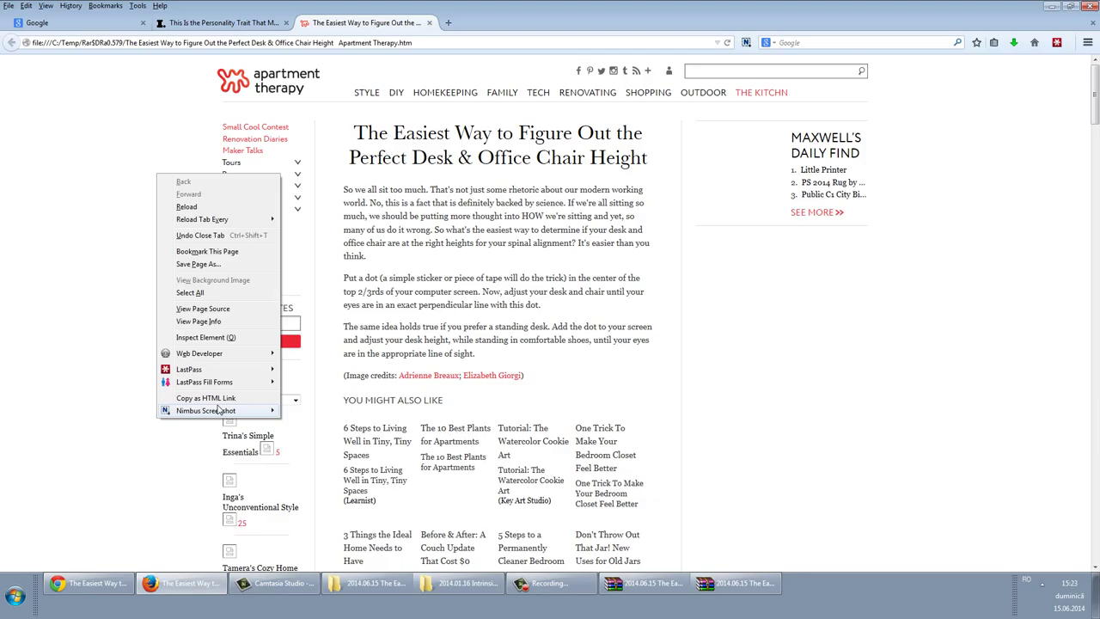
{"action": "mouse_move", "coordinate": [218, 409]}
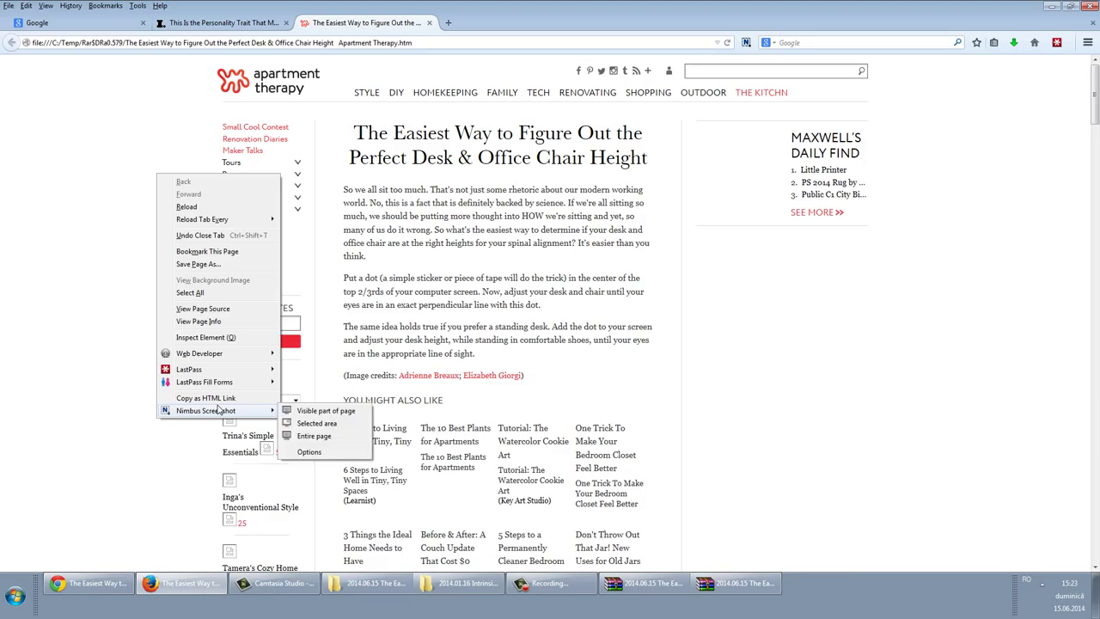
{"action": "left_click", "coordinate": [314, 437]}
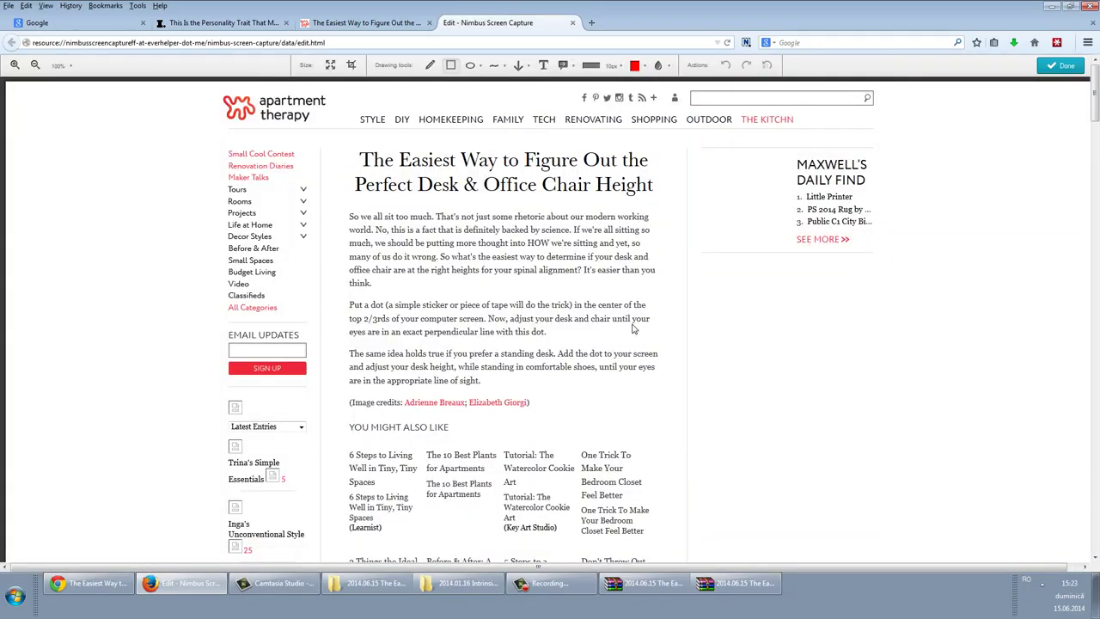
{"action": "scroll", "coordinate": [635, 328], "scroll_direction": "down", "scroll_amount": 8}
{"action": "scroll", "coordinate": [634, 328], "scroll_direction": "up", "scroll_amount": 10}
- After checking the original article tab, draw a red box around 'easiest way to determine' in the editor
{"action": "left_click", "coordinate": [359, 23]}
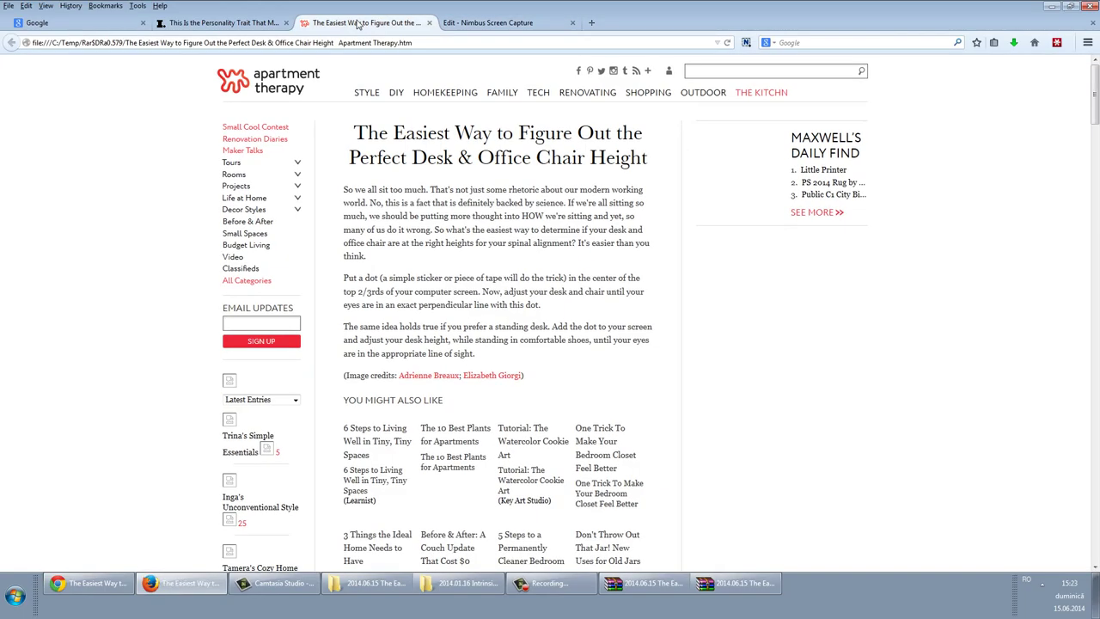
{"action": "scroll", "coordinate": [479, 202], "scroll_direction": "down", "scroll_amount": 3}
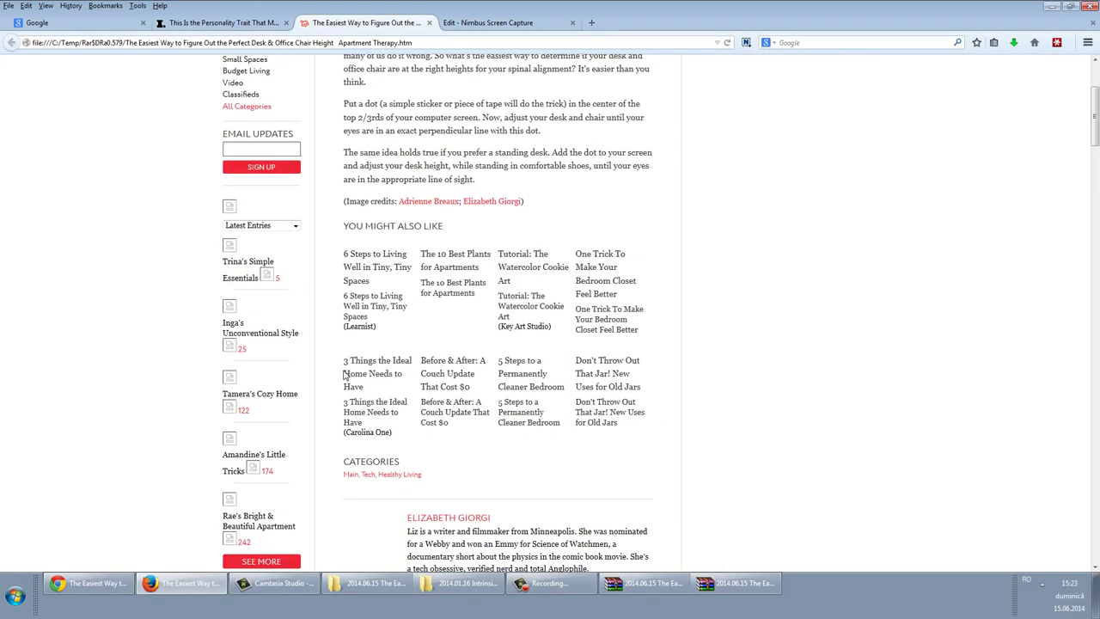
{"action": "scroll", "coordinate": [502, 336], "scroll_direction": "up", "scroll_amount": 3}
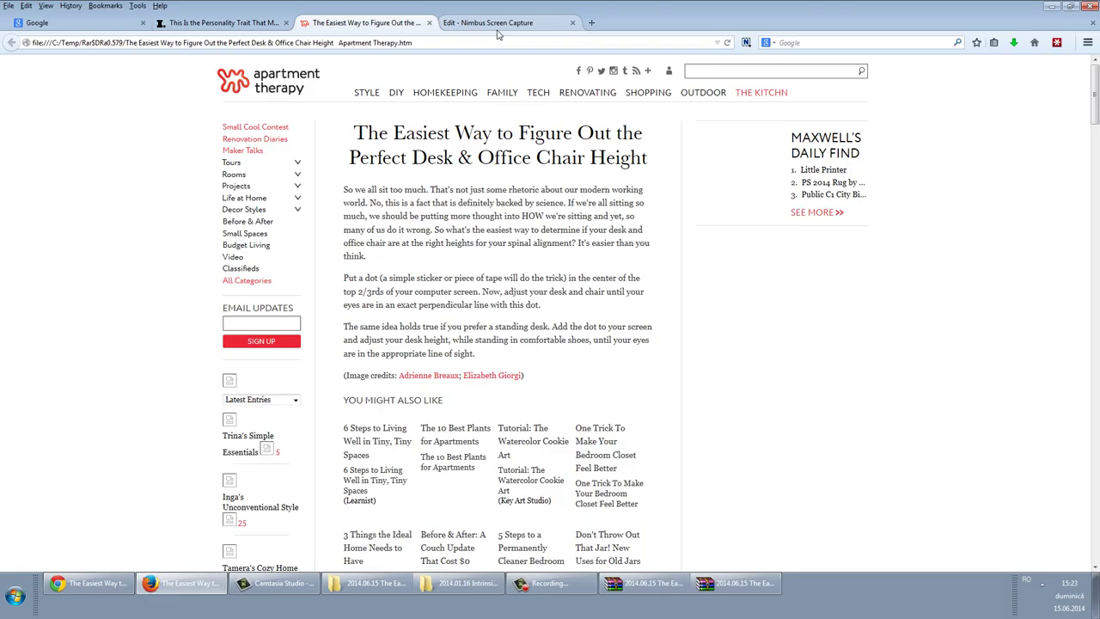
{"action": "left_click", "coordinate": [499, 23]}
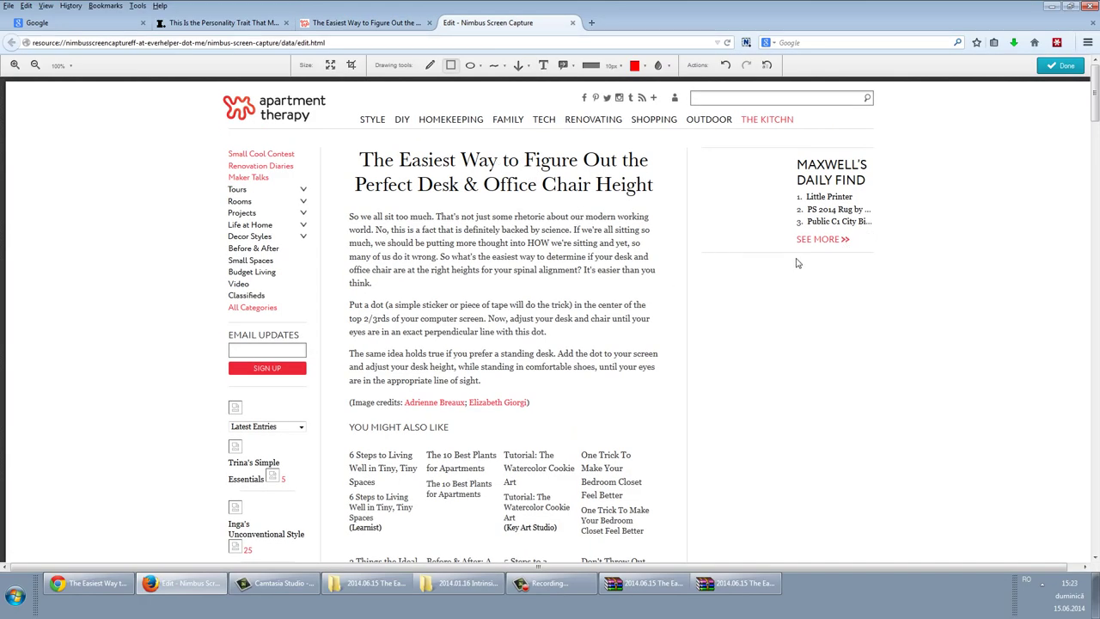
{"action": "mouse_move", "coordinate": [483, 251]}
{"action": "left_mouse_down"}
{"action": "mouse_move", "coordinate": [568, 275]}
{"action": "mouse_move", "coordinate": [606, 337]}
{"action": "left_mouse_up"}
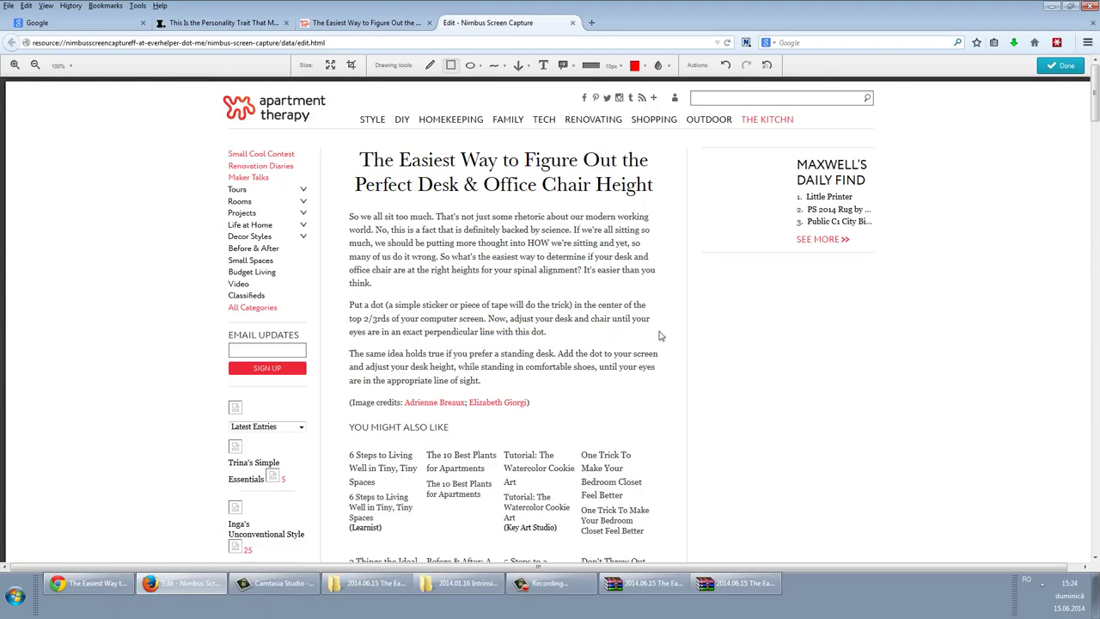